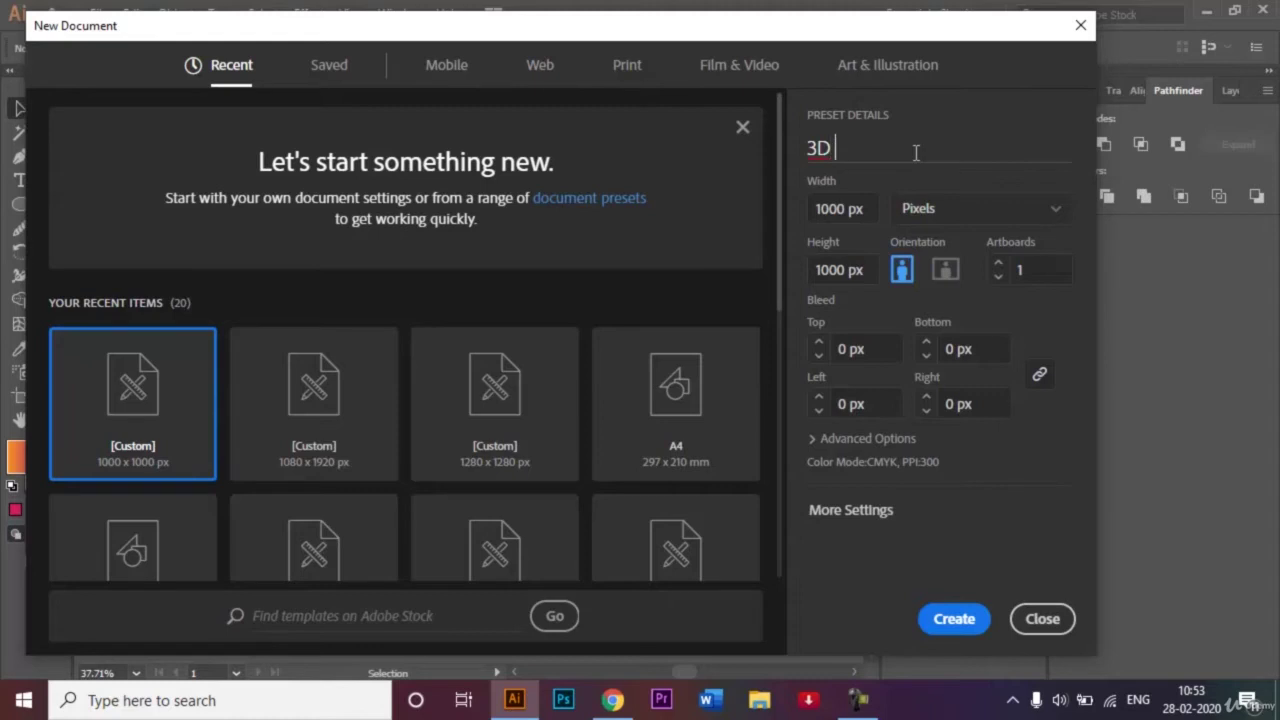
# Step: Name the new document "3D Classic Logo" and create it at 1000 x 1000 pixels
pyautogui.write('sso')
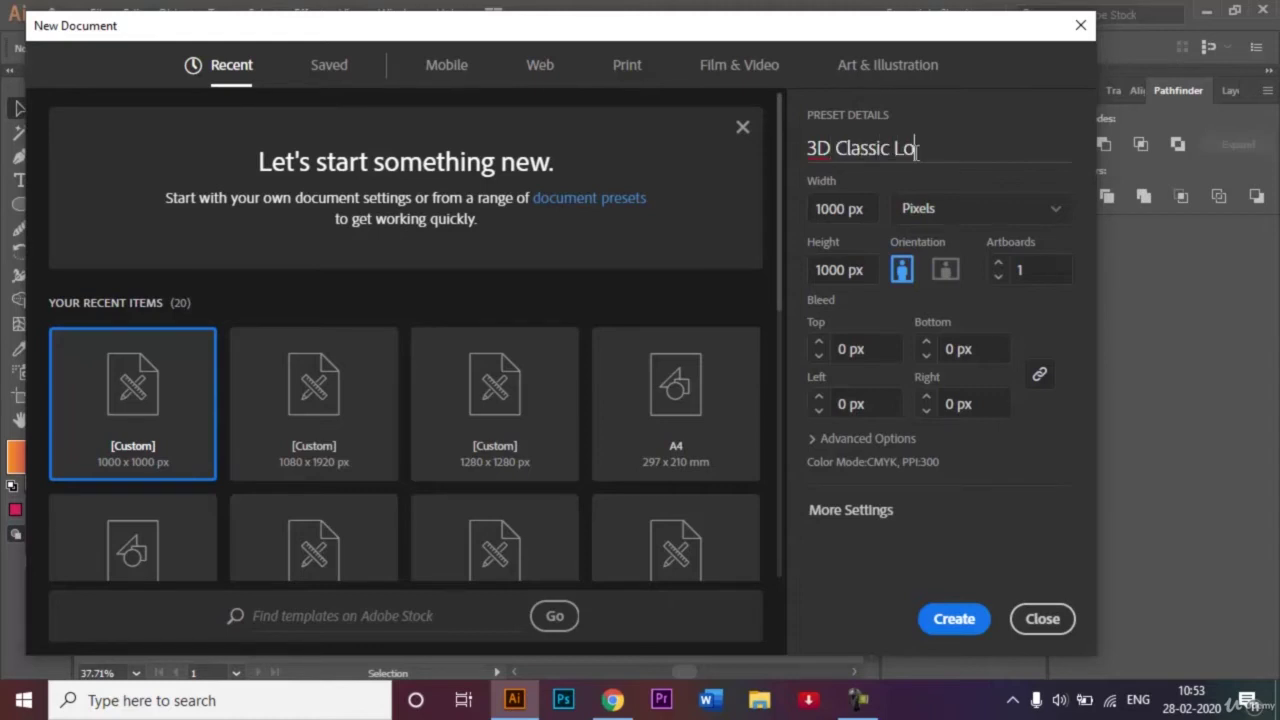
pyautogui.write('c Logo')
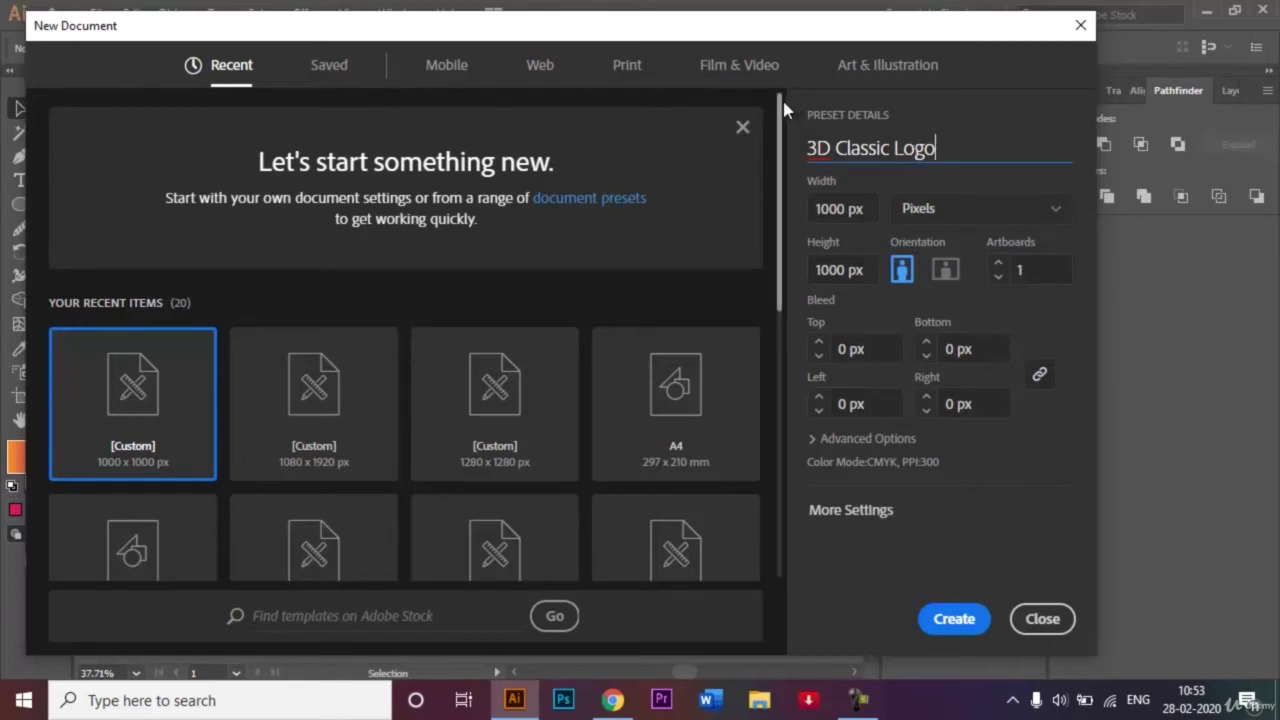
pyautogui.moveTo(784, 111); pyautogui.dragTo(784, 146)
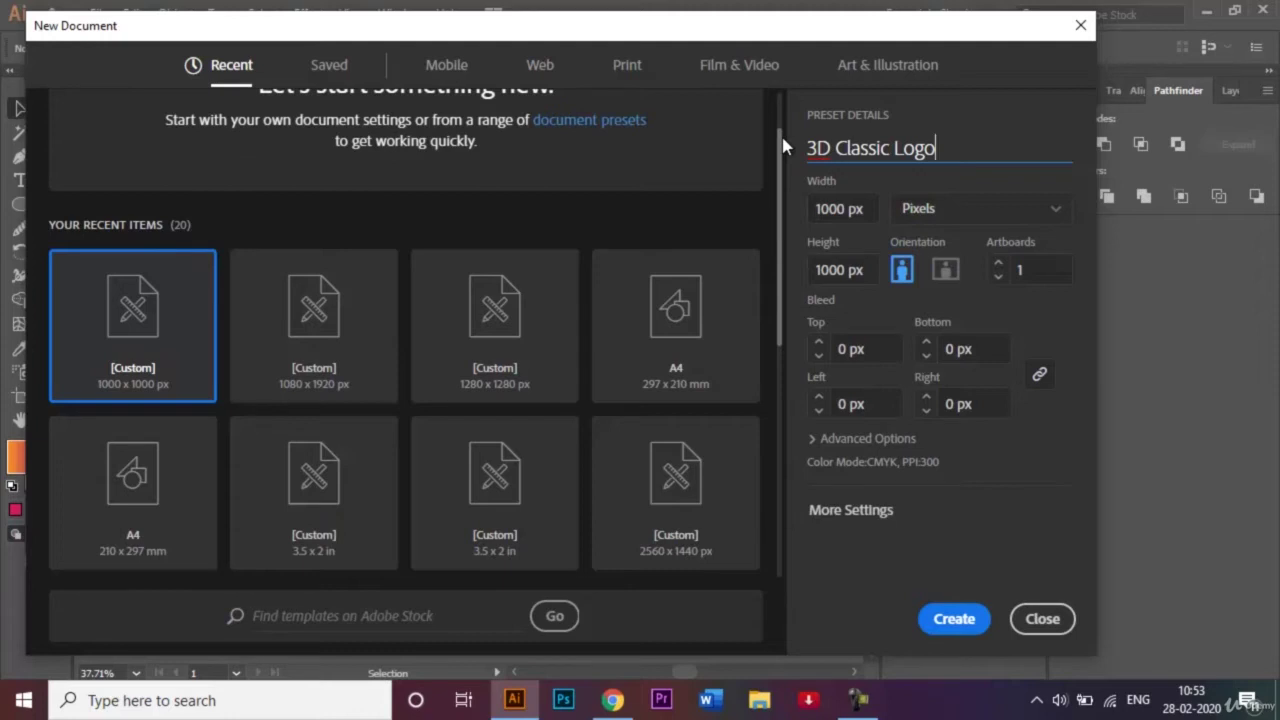
pyautogui.moveTo(784, 146); pyautogui.dragTo(786, 100)
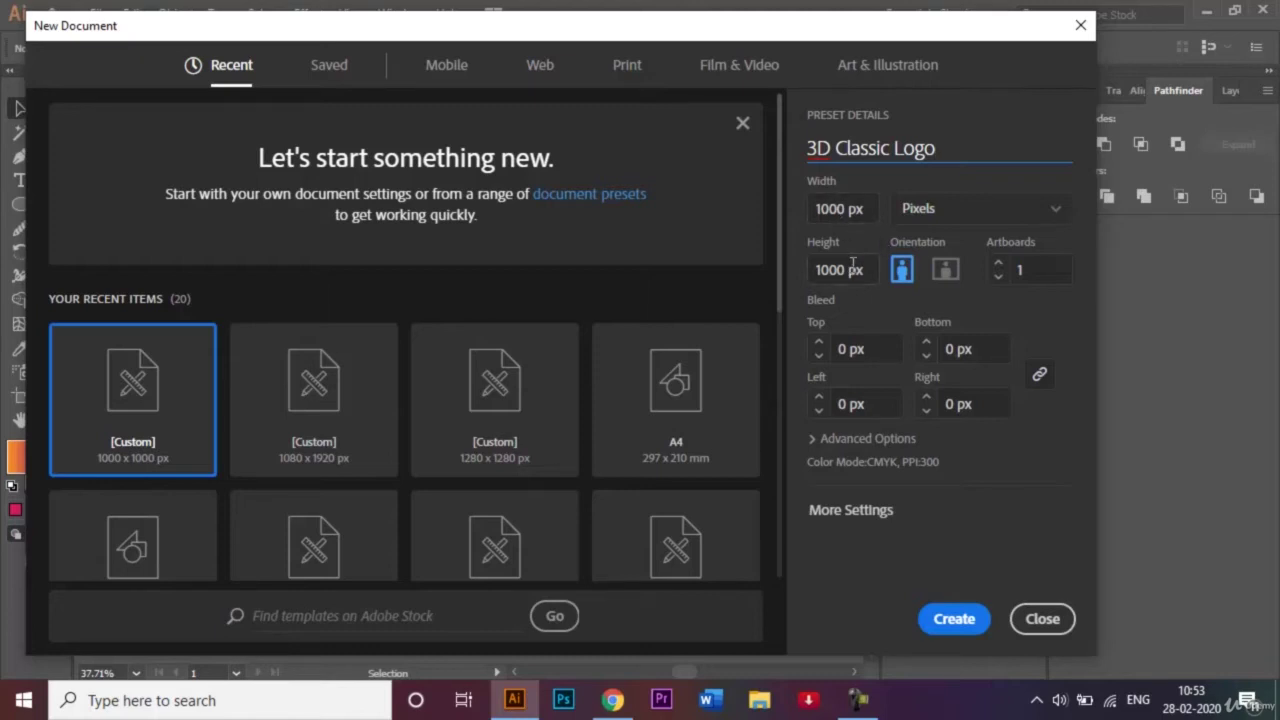
pyautogui.click(1052, 210)
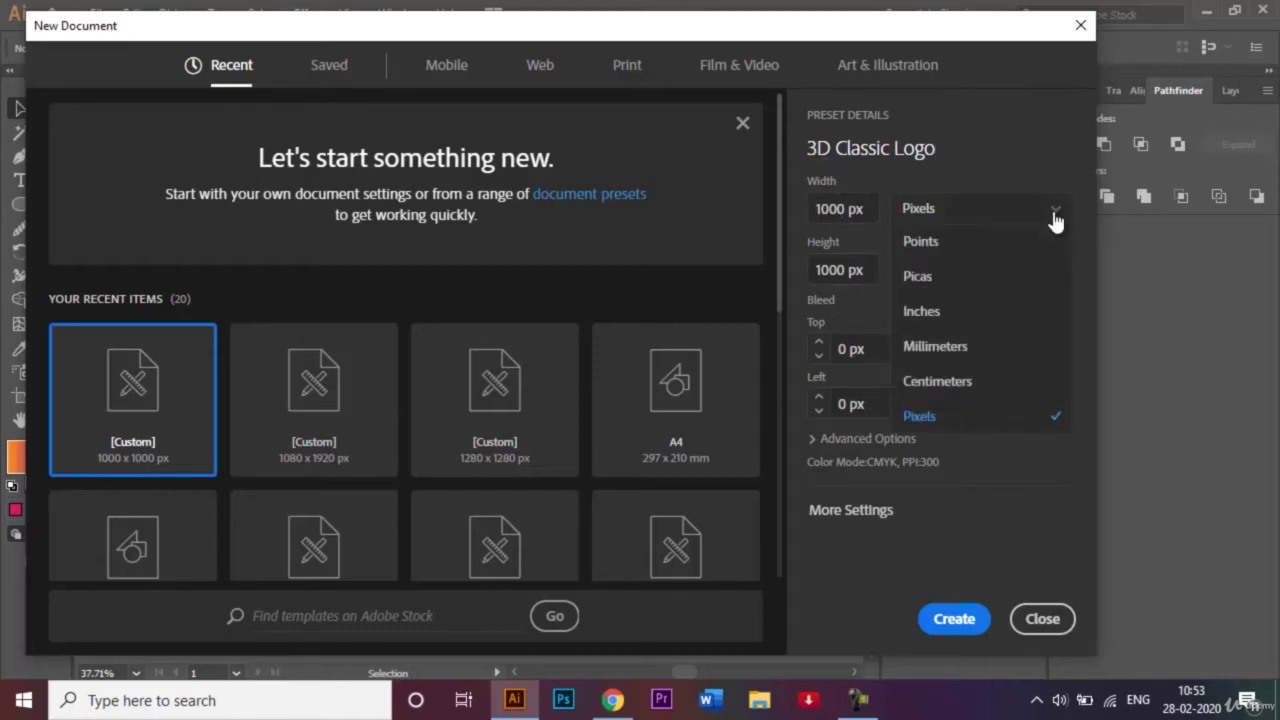
pyautogui.click(969, 625)
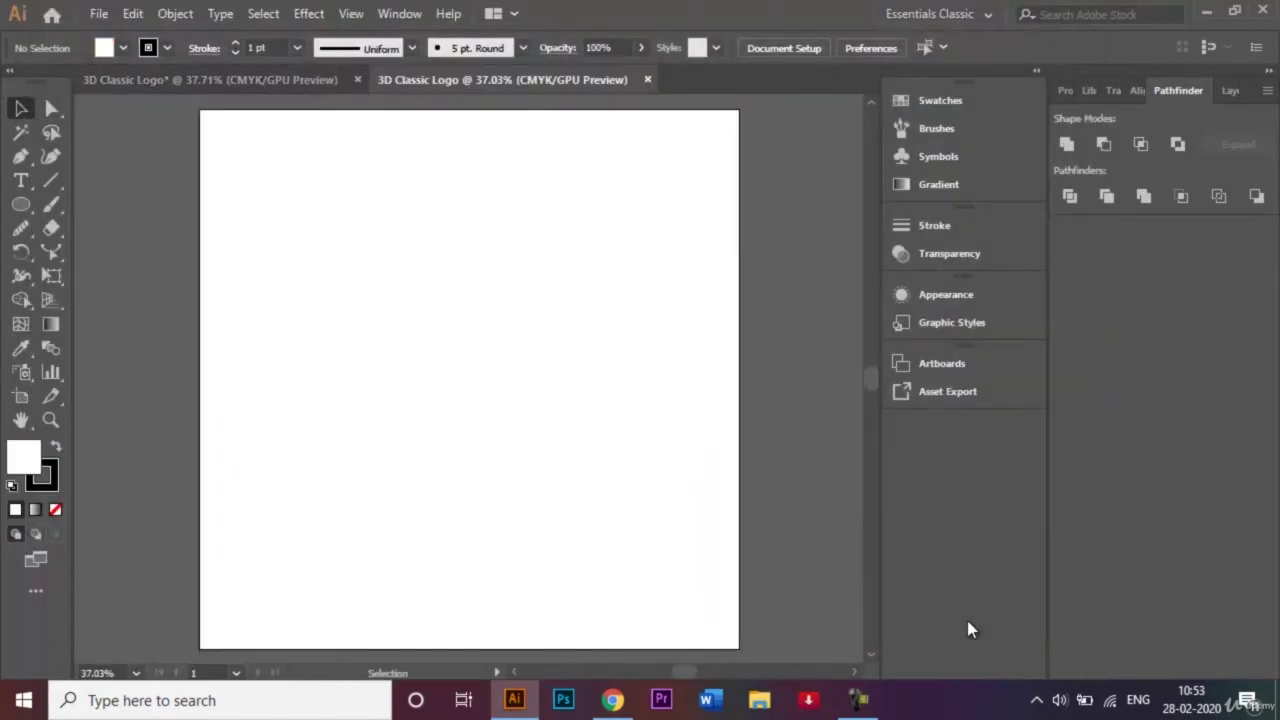
# Step: Check whether Smart Guides are enabled for the new document
pyautogui.click(864, 698)
pyautogui.click(1193, 614)
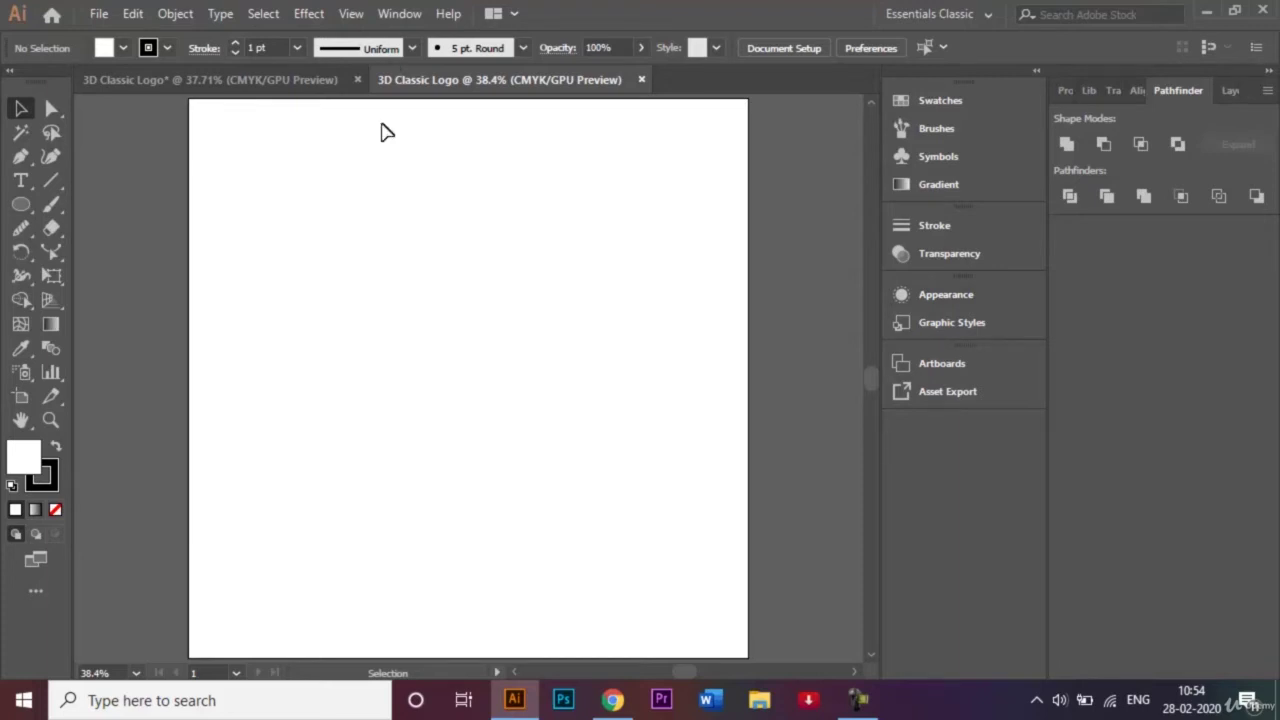
pyautogui.click(352, 15)
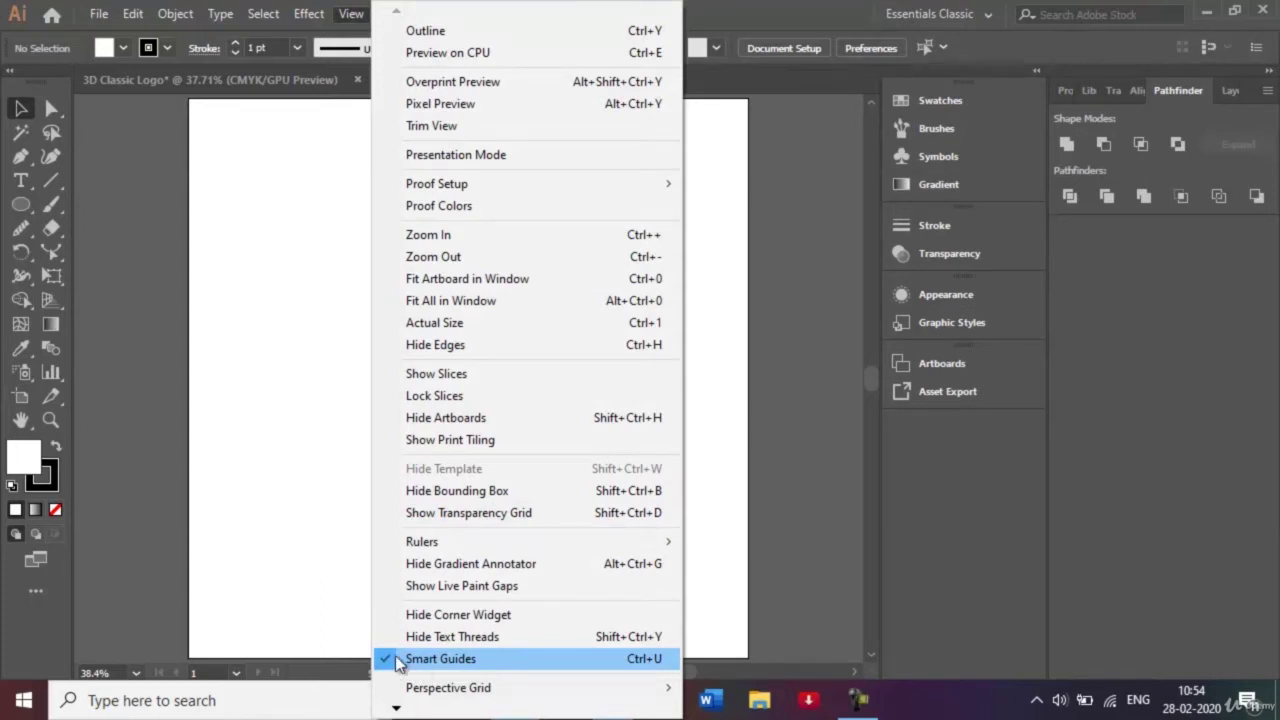
pyautogui.click(251, 491)
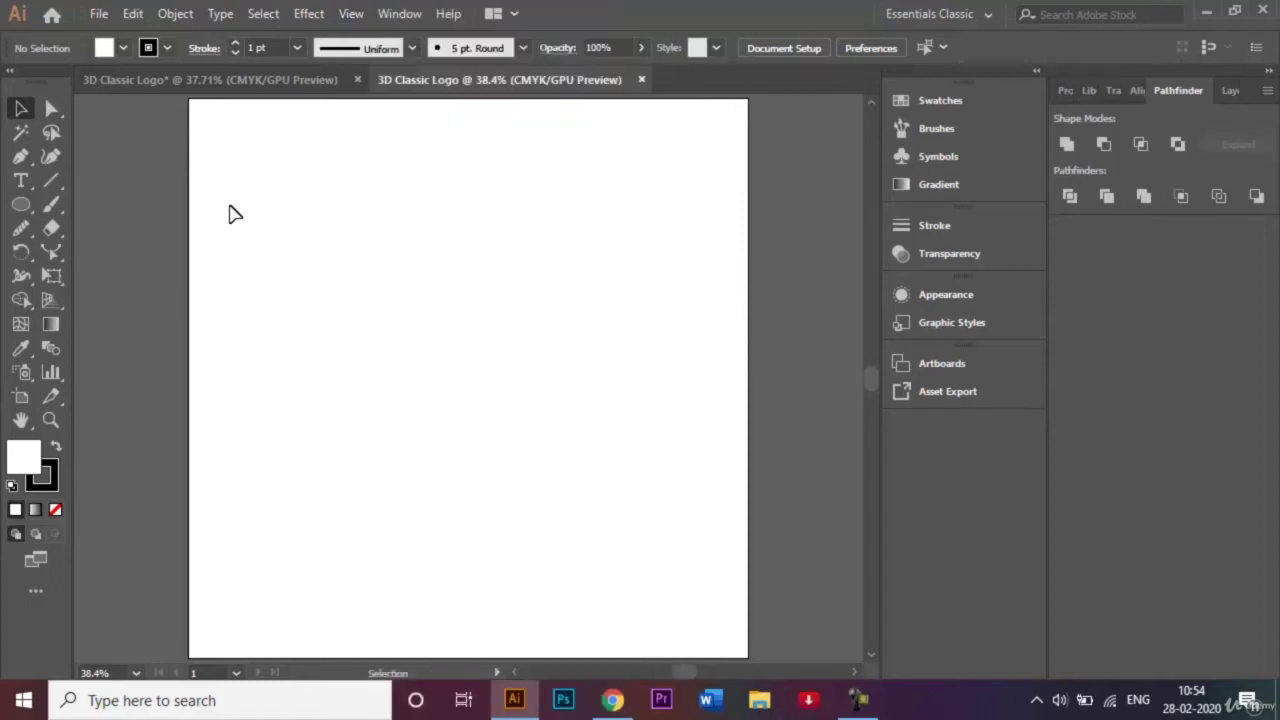
# Step: Activate the Pen tool and set the fill to None, keeping the black 1 pt stroke
pyautogui.click(18, 160)
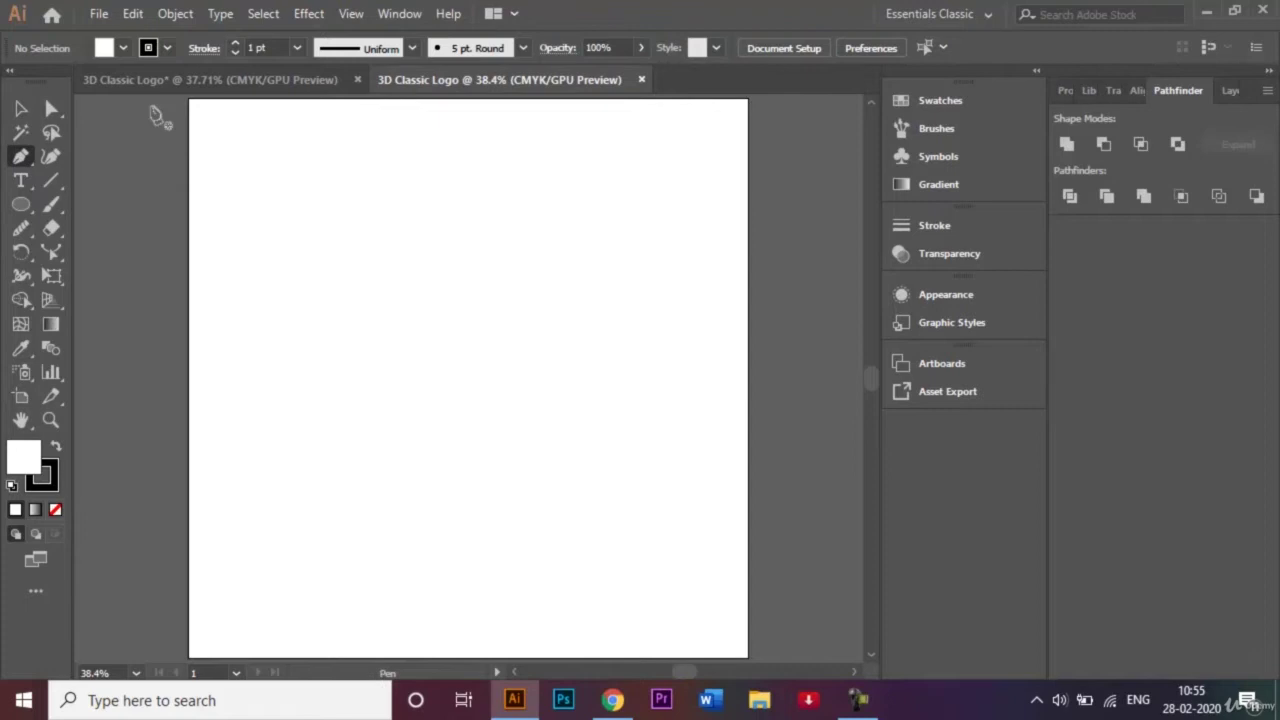
pyautogui.click(124, 49)
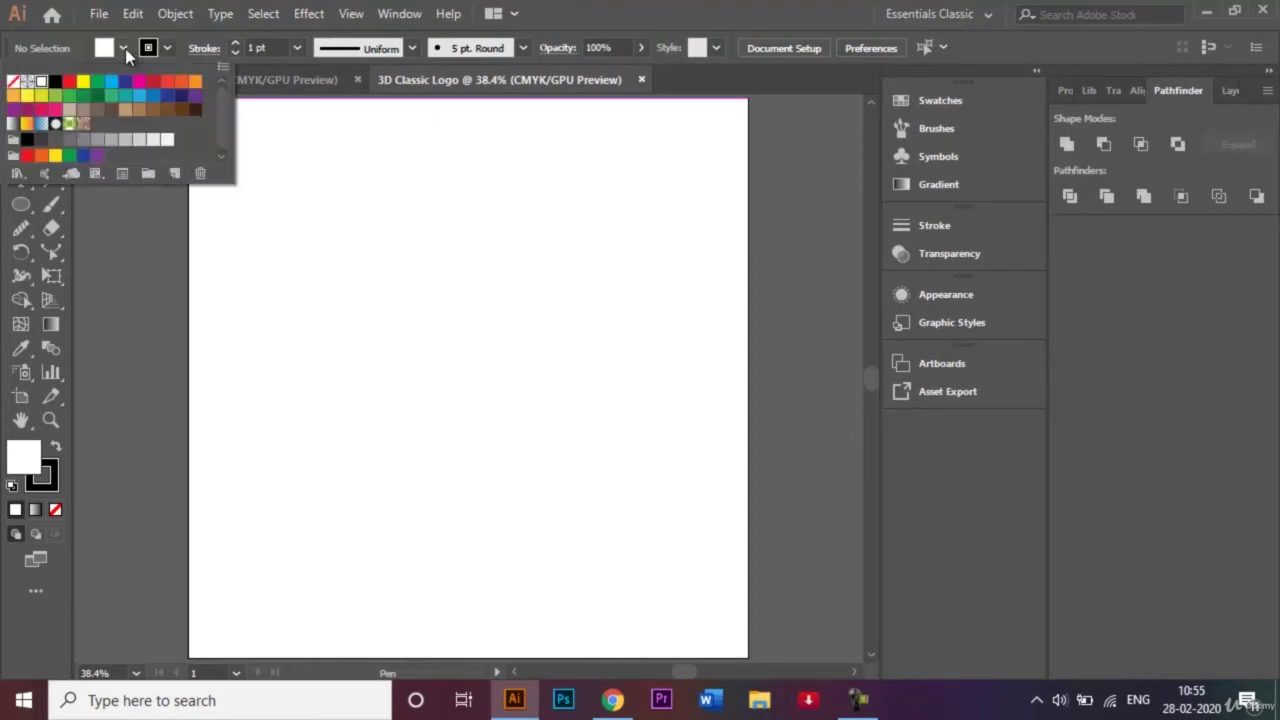
pyautogui.click(13, 84)
pyautogui.click(272, 218)
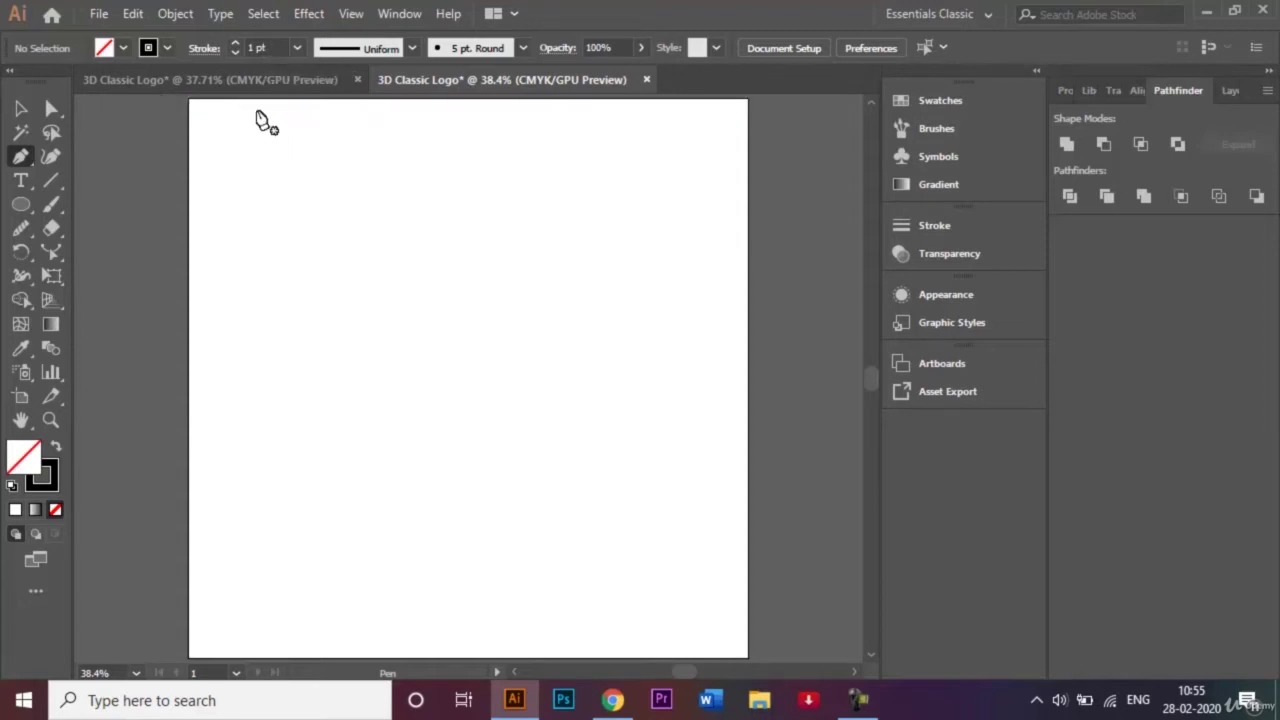
# Step: Consult the finished reference logo, and with the Pen tool draw a closed, curved wave shape with pointed ends in the artboard's upper half
pyautogui.click(243, 80)
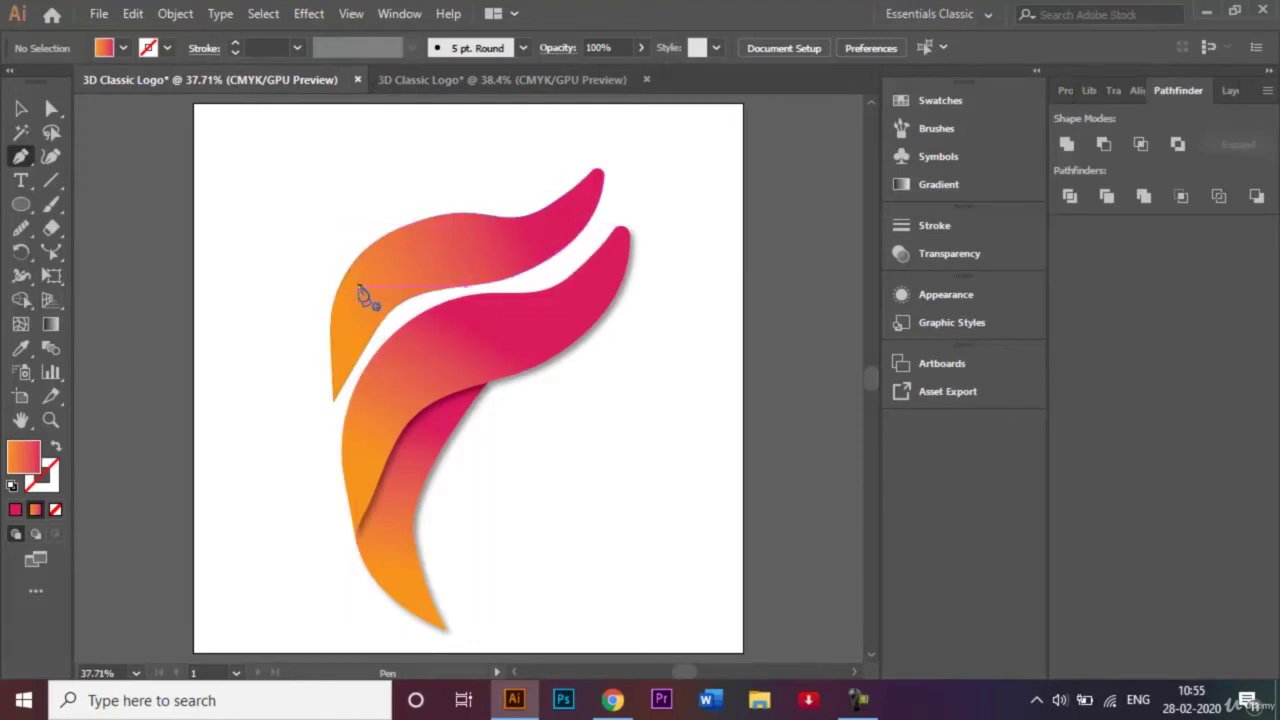
pyautogui.click(527, 82)
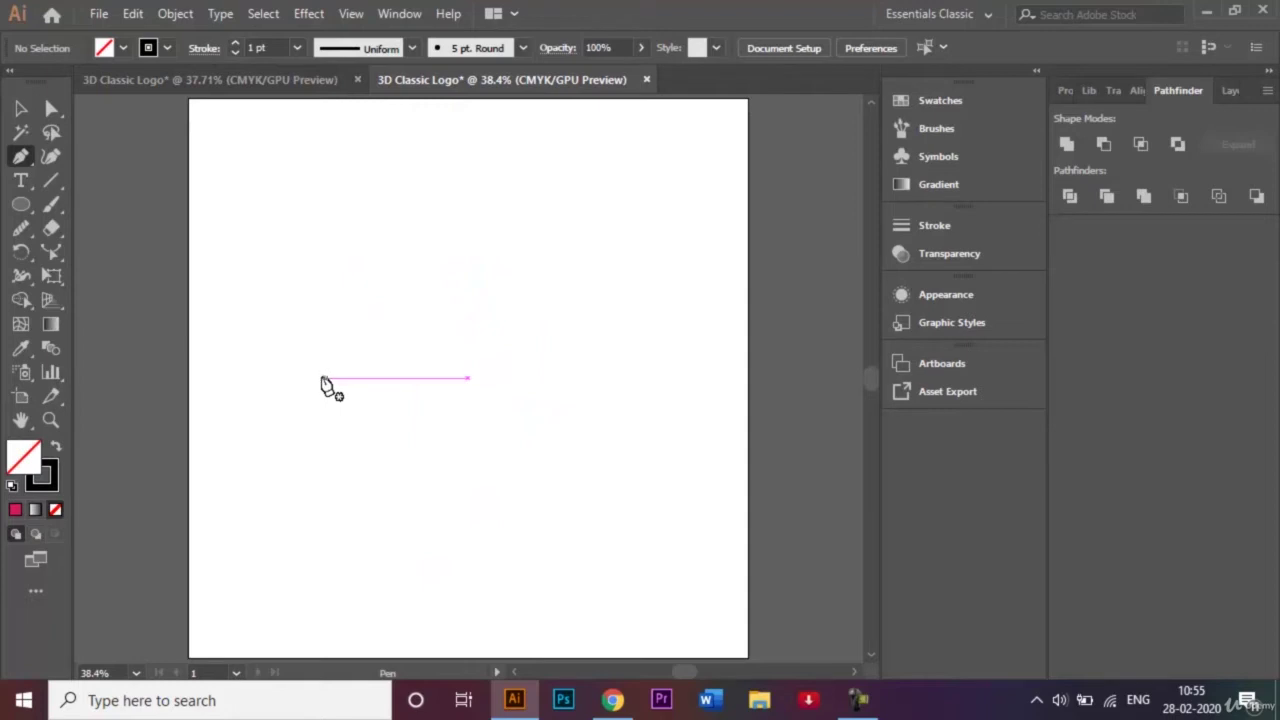
pyautogui.click(323, 379)
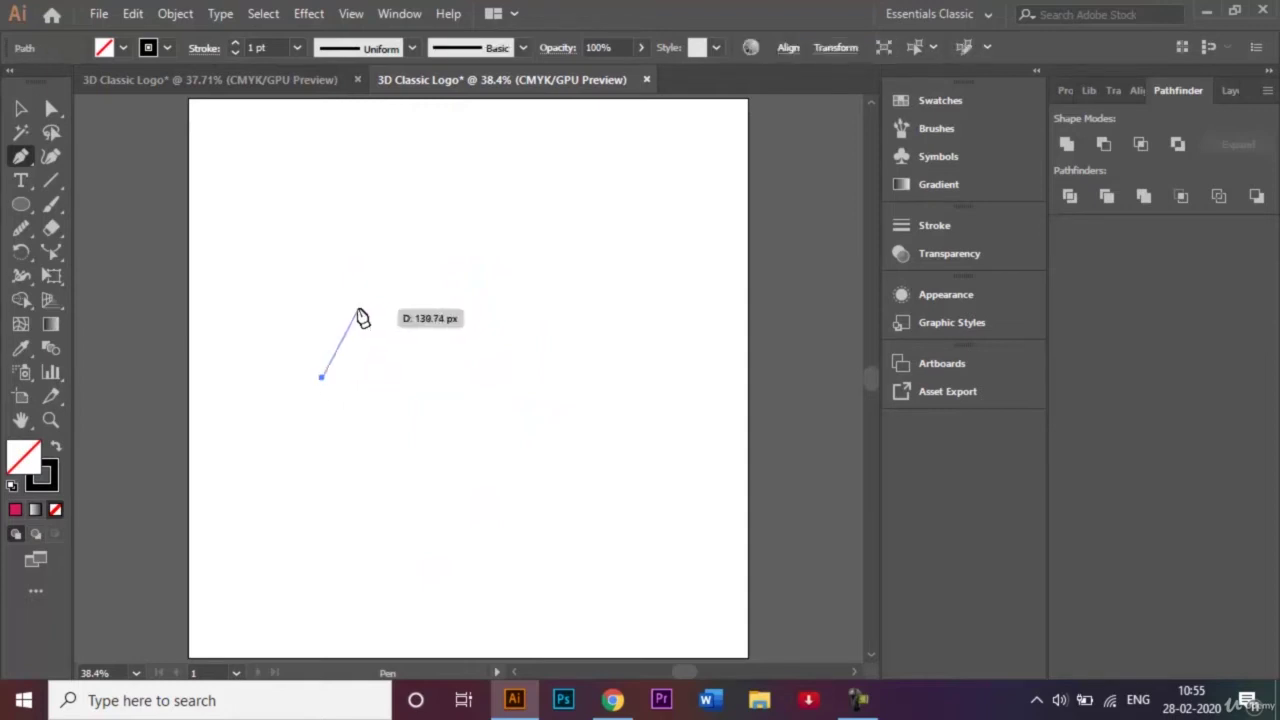
pyautogui.moveTo(365, 287); pyautogui.dragTo(380, 362)
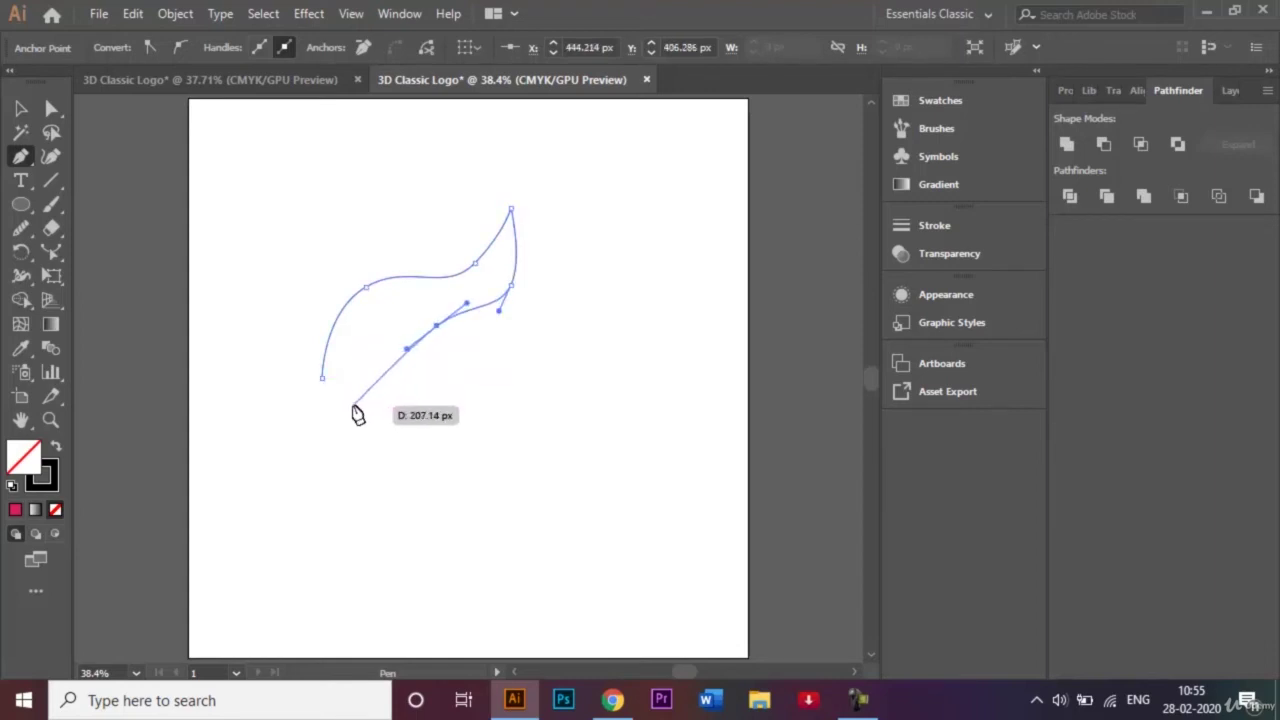
pyautogui.moveTo(333, 421); pyautogui.dragTo(327, 500)
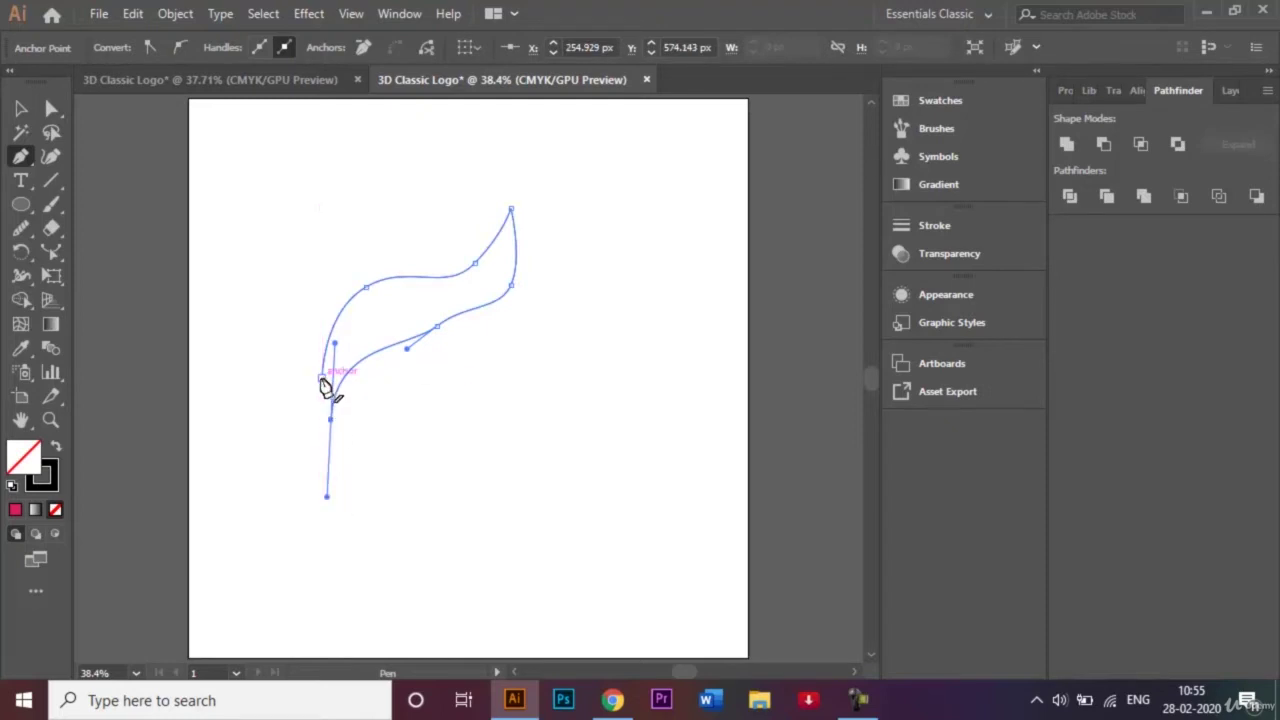
pyautogui.hotkey('ctrl', 'z')
pyautogui.moveTo(321, 381); pyautogui.dragTo(333, 425)
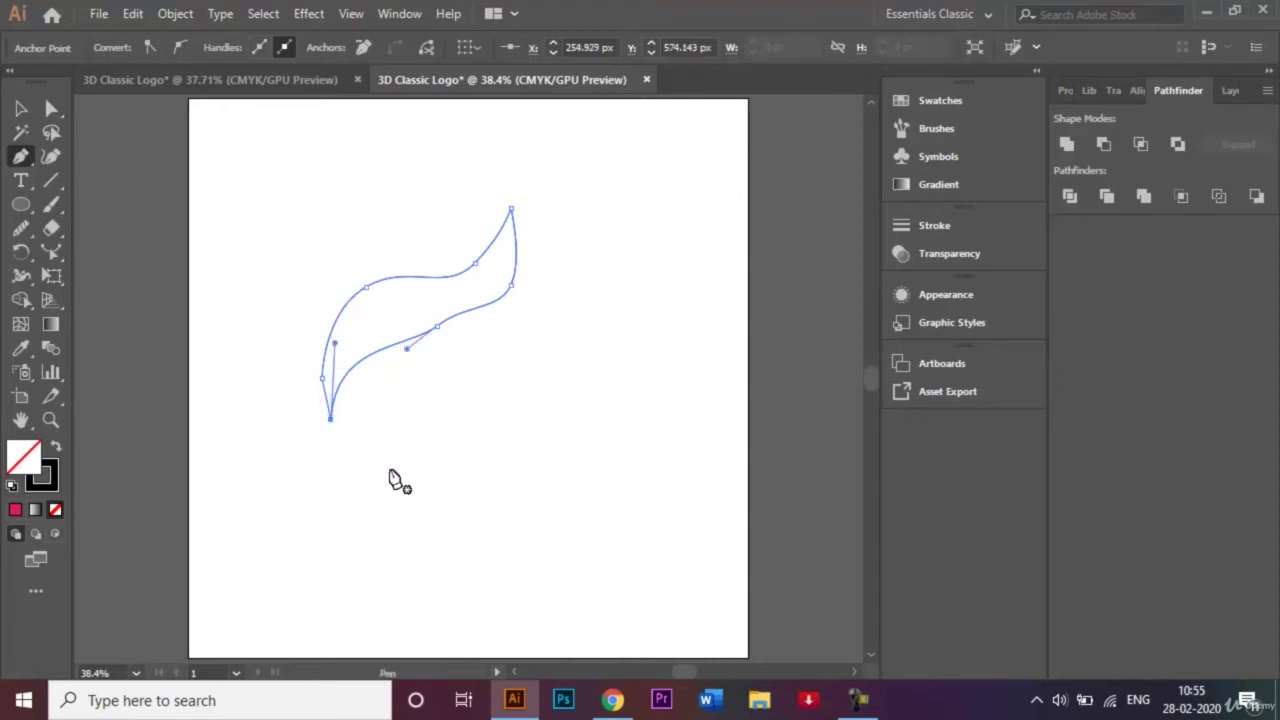
pyautogui.click(21, 109)
pyautogui.click(273, 132)
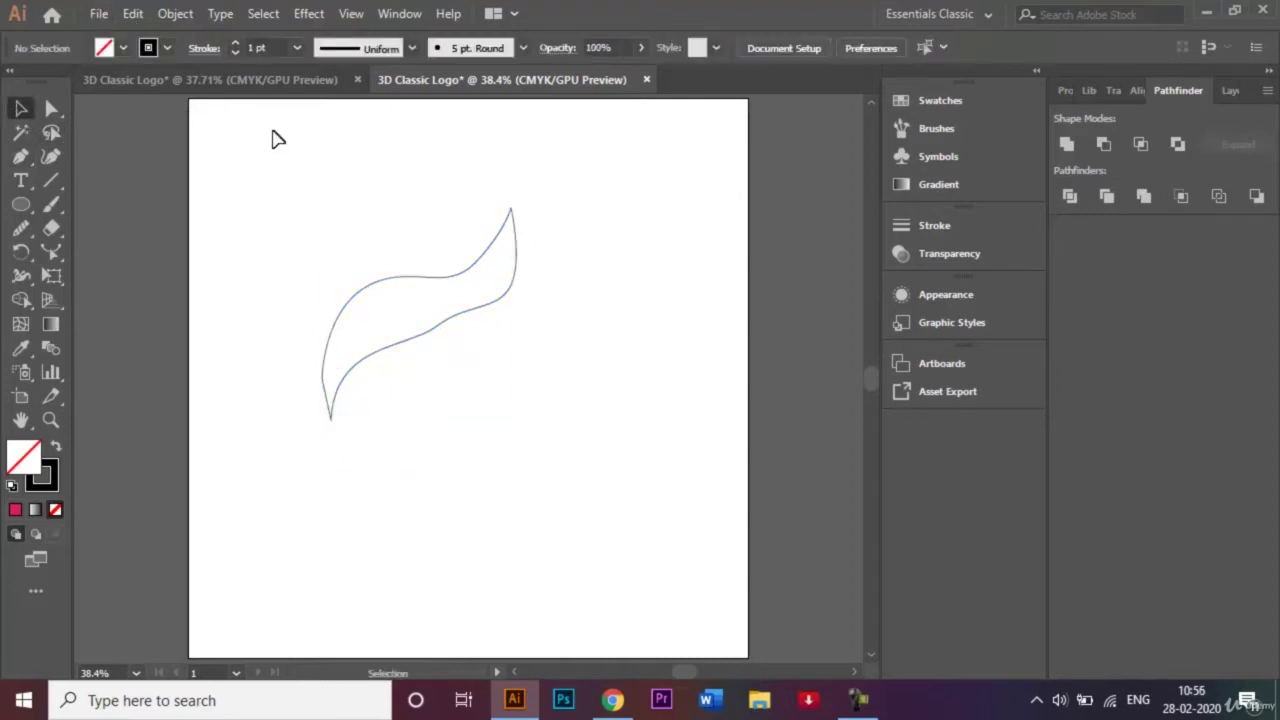
# Step: Smooth the wave shape's lower and upper curves and the edges near both tips with the Smooth tool
pyautogui.click(421, 342)
pyautogui.click(28, 229)
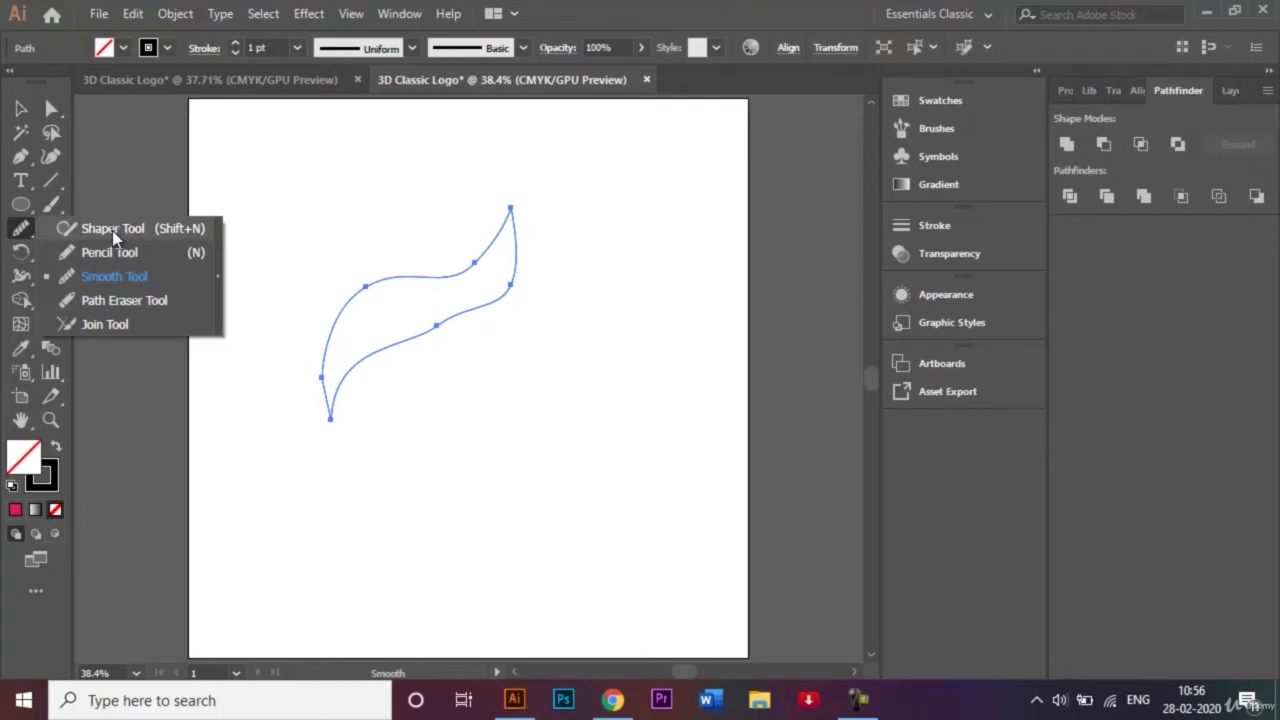
pyautogui.click(102, 282)
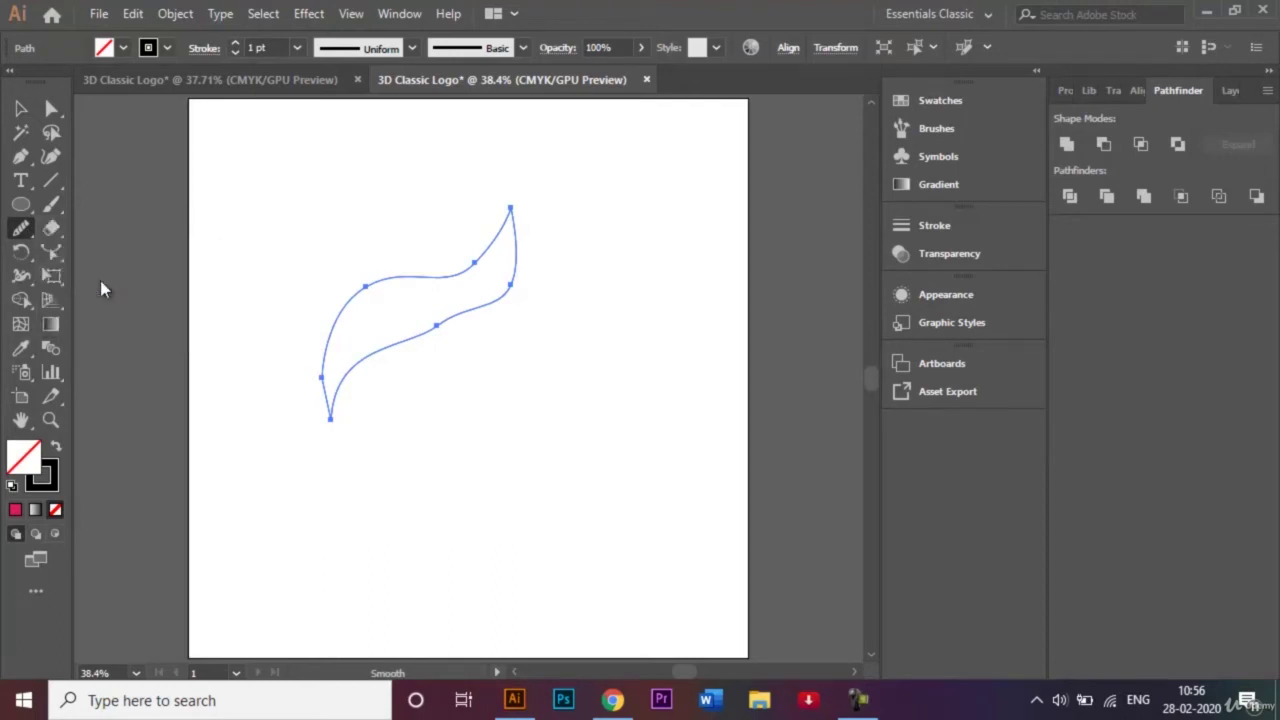
pyautogui.moveTo(407, 340); pyautogui.dragTo(479, 309)
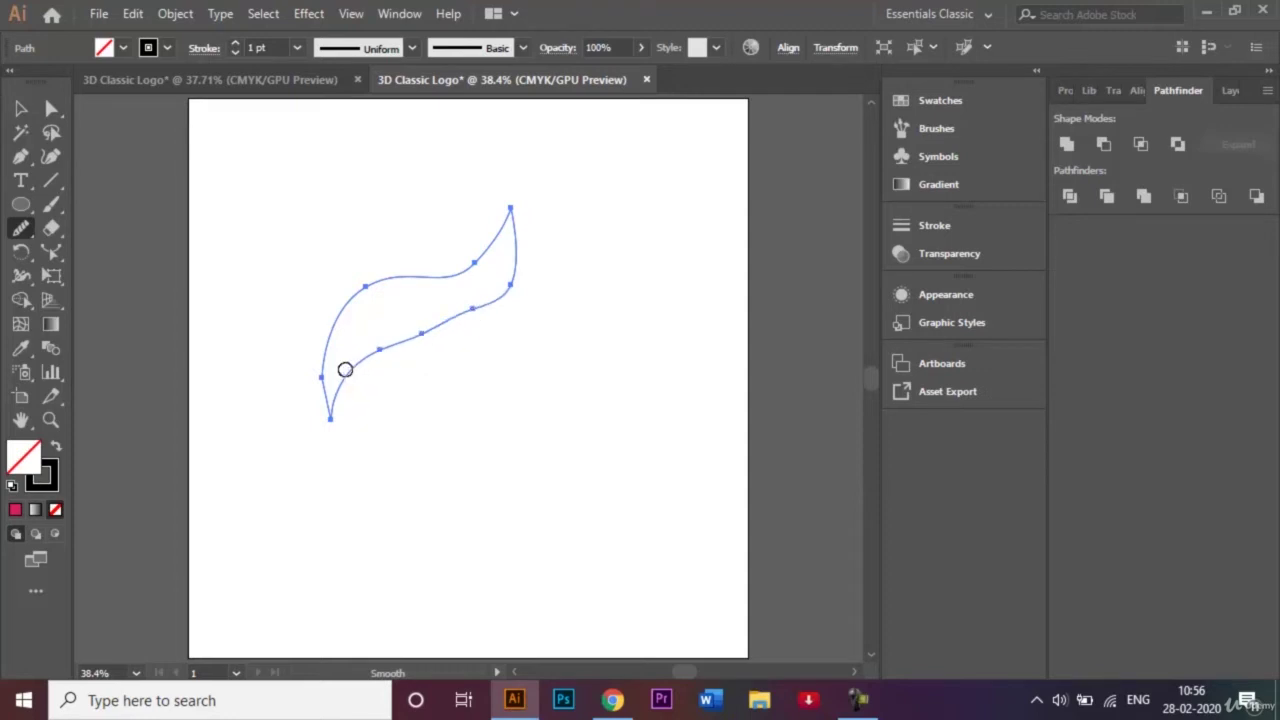
pyautogui.hscroll(5, 400, 360)
pyautogui.hscroll(-5, 387, 371)
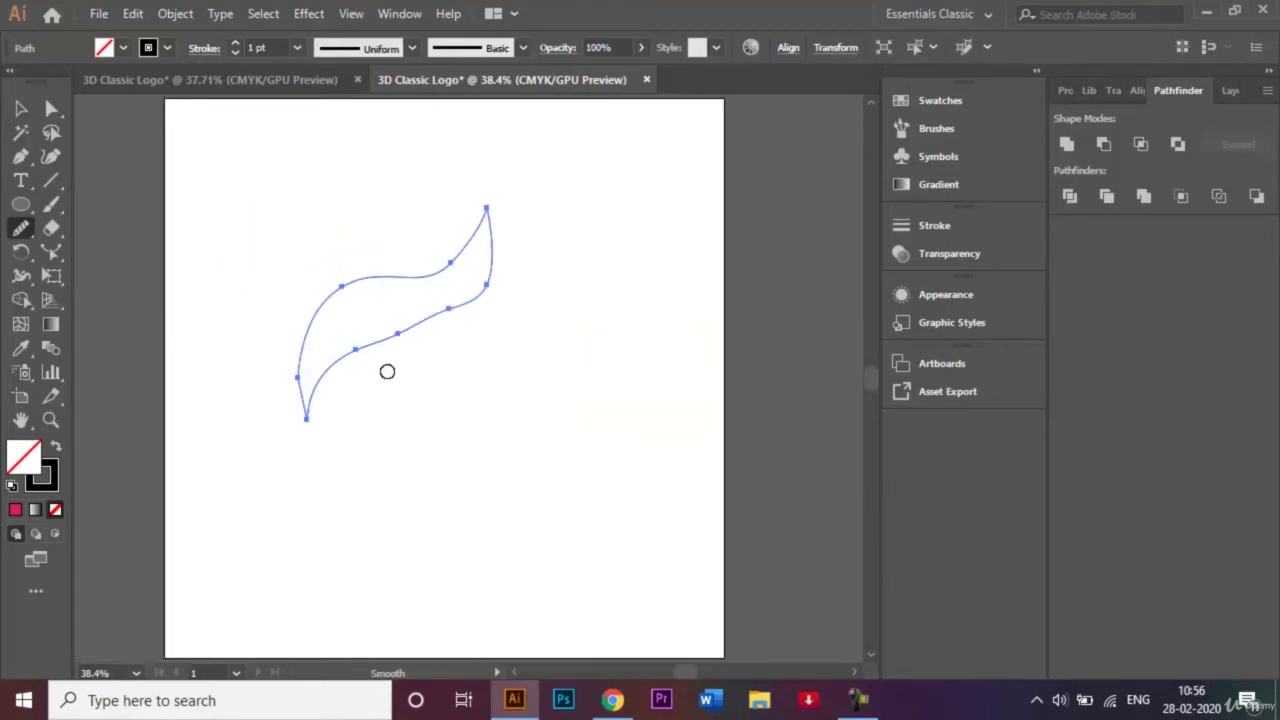
pyautogui.moveTo(316, 393)
pyautogui.mouseDown()
pyautogui.moveTo(386, 334)
pyautogui.moveTo(489, 288)
pyautogui.mouseUp()
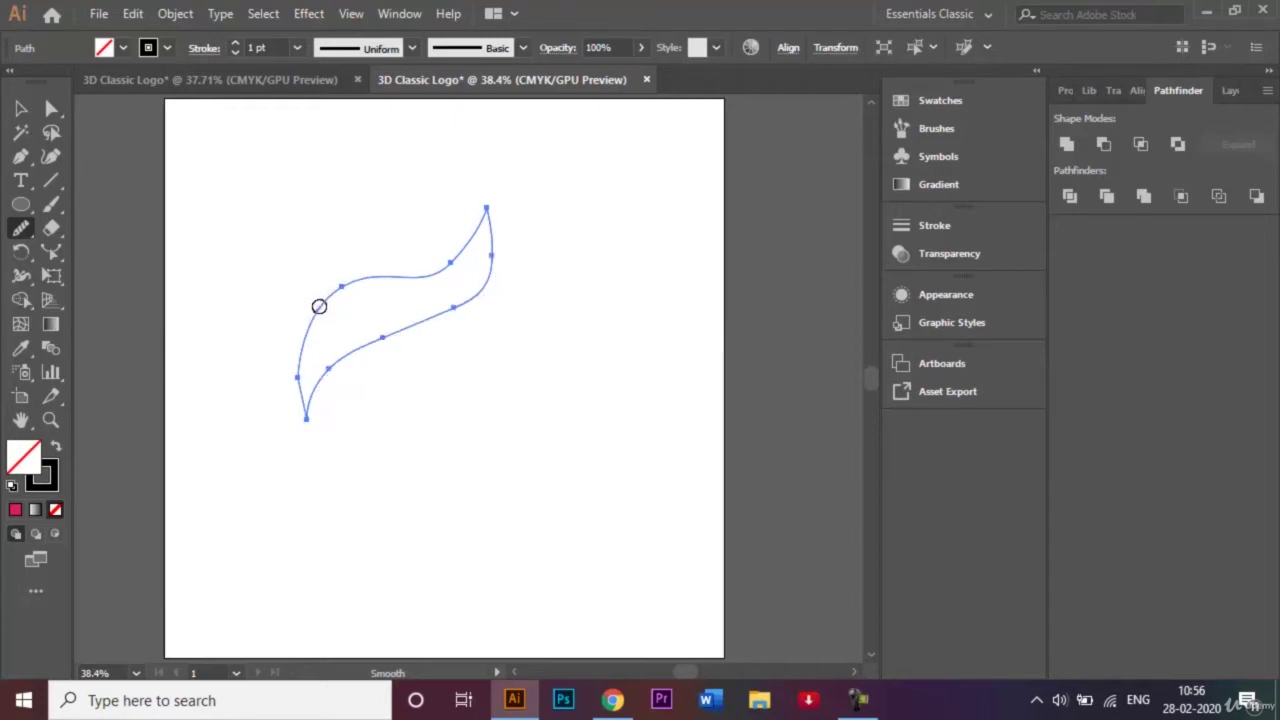
pyautogui.moveTo(318, 306); pyautogui.dragTo(470, 249)
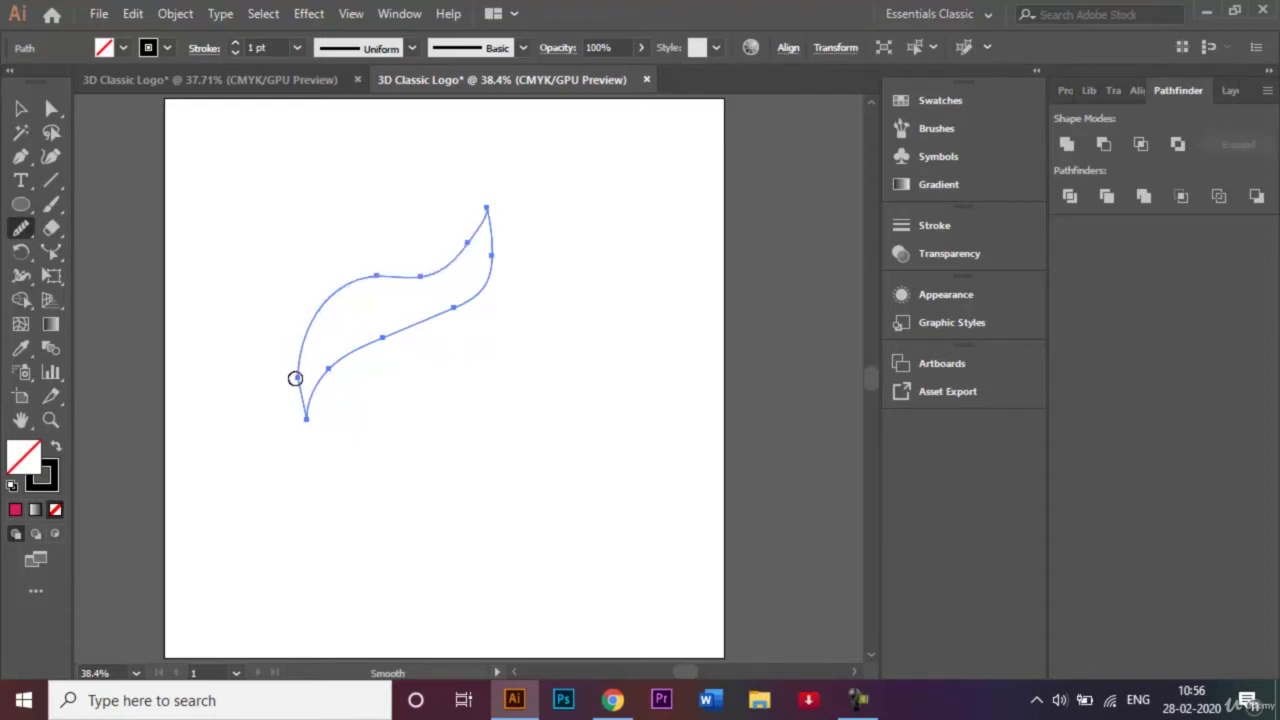
pyautogui.moveTo(299, 380); pyautogui.dragTo(323, 300)
pyautogui.moveTo(489, 206); pyautogui.dragTo(436, 269)
pyautogui.moveTo(495, 238)
pyautogui.mouseDown()
pyautogui.moveTo(487, 289)
pyautogui.moveTo(433, 318)
pyautogui.mouseUp()
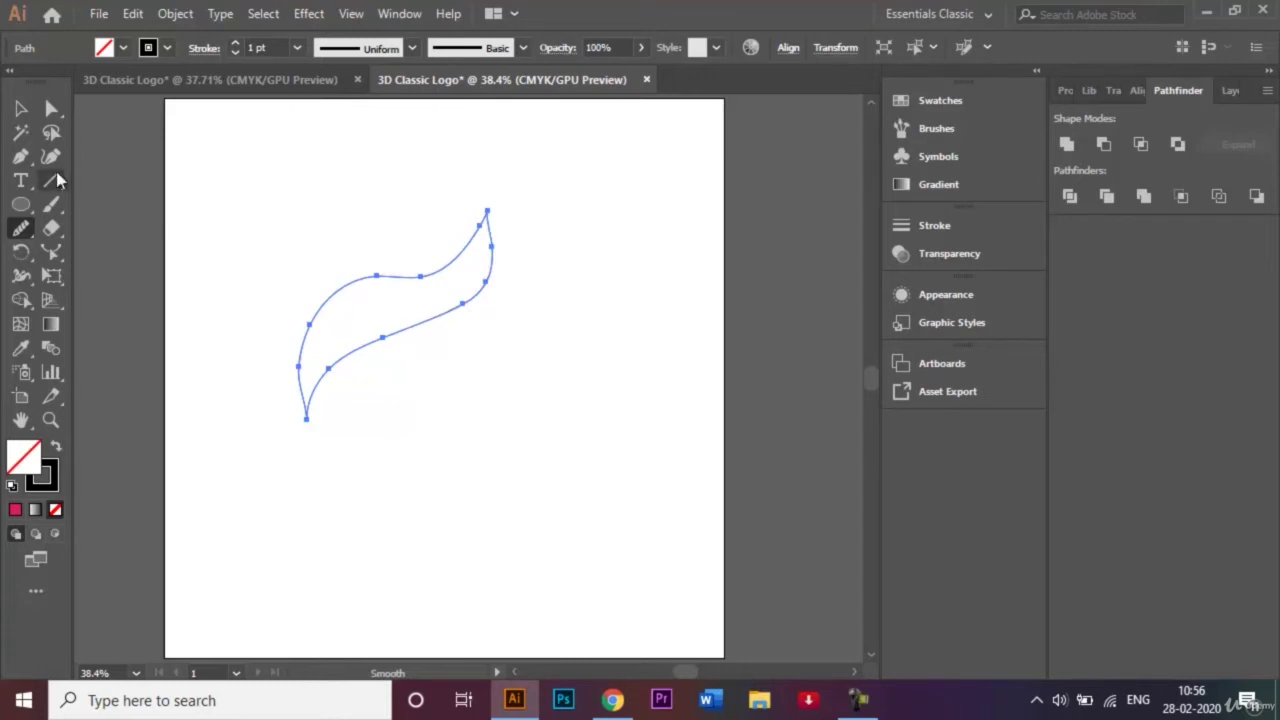
pyautogui.click(21, 108)
pyautogui.click(380, 138)
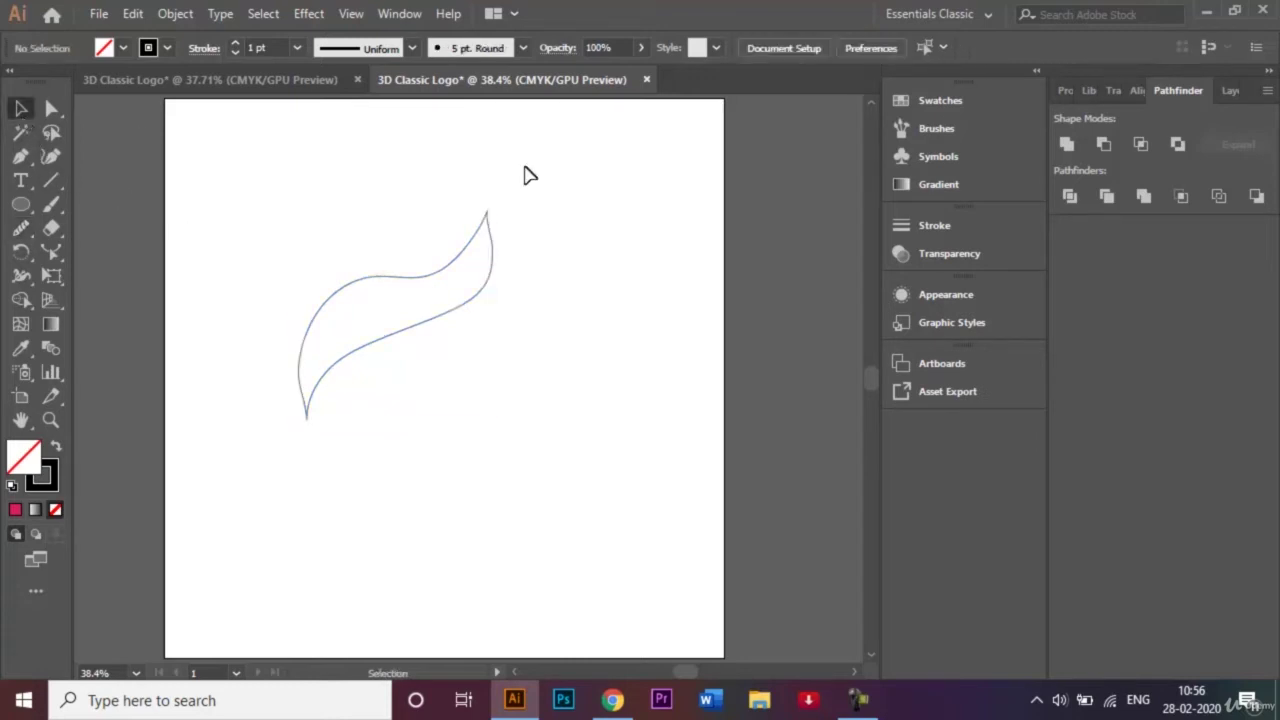
# Step: Inspect the anchor at the wave shape's upper tip up close, then return to the full artboard view
pyautogui.click(345, 288)
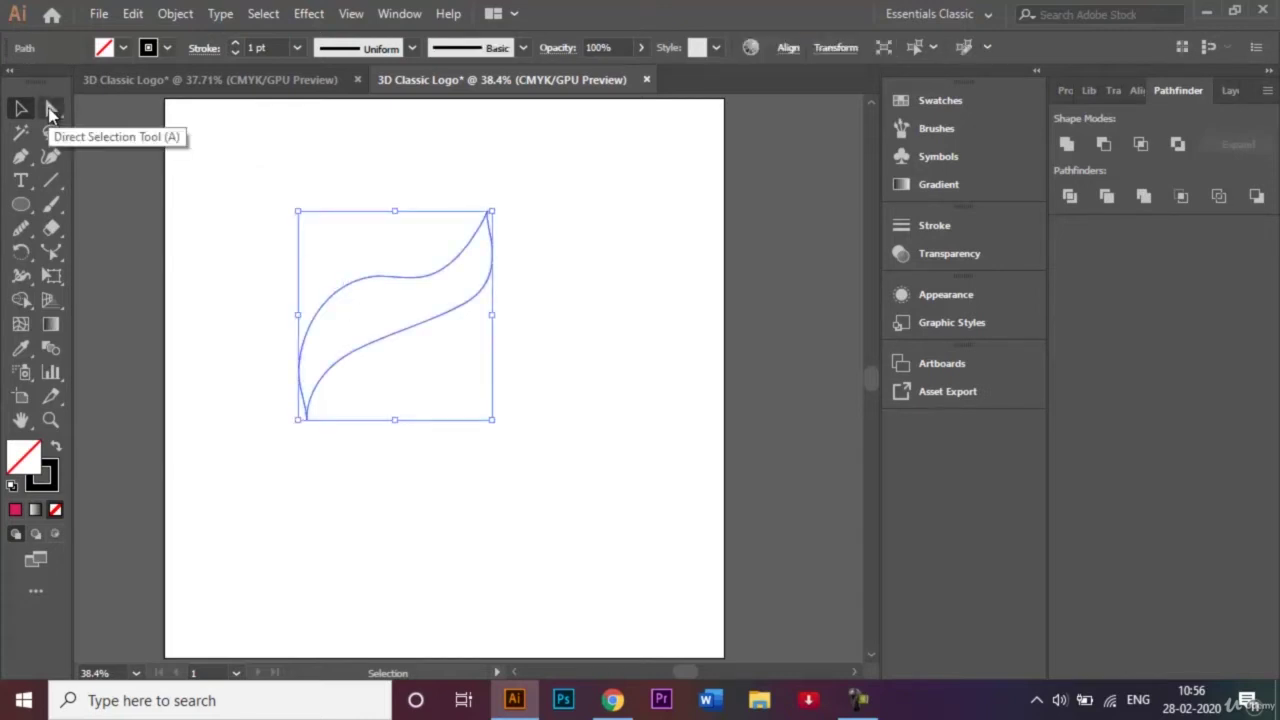
pyautogui.click(51, 110)
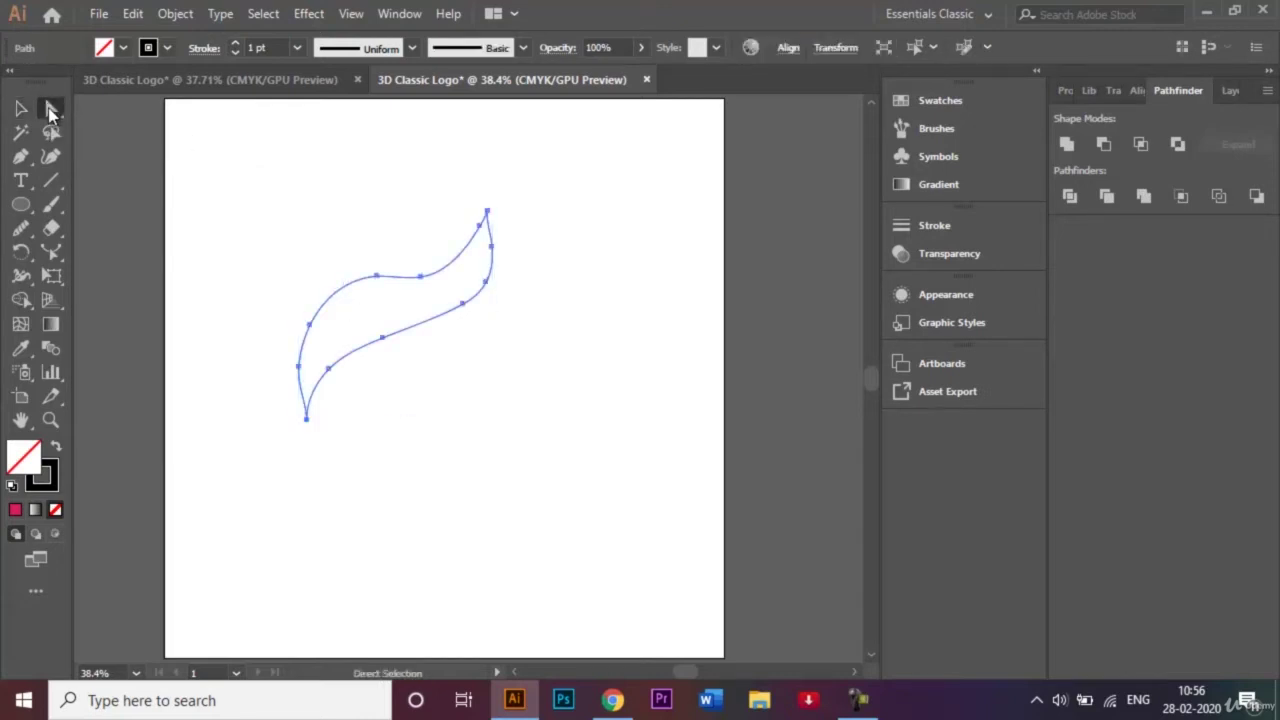
pyautogui.click(489, 211)
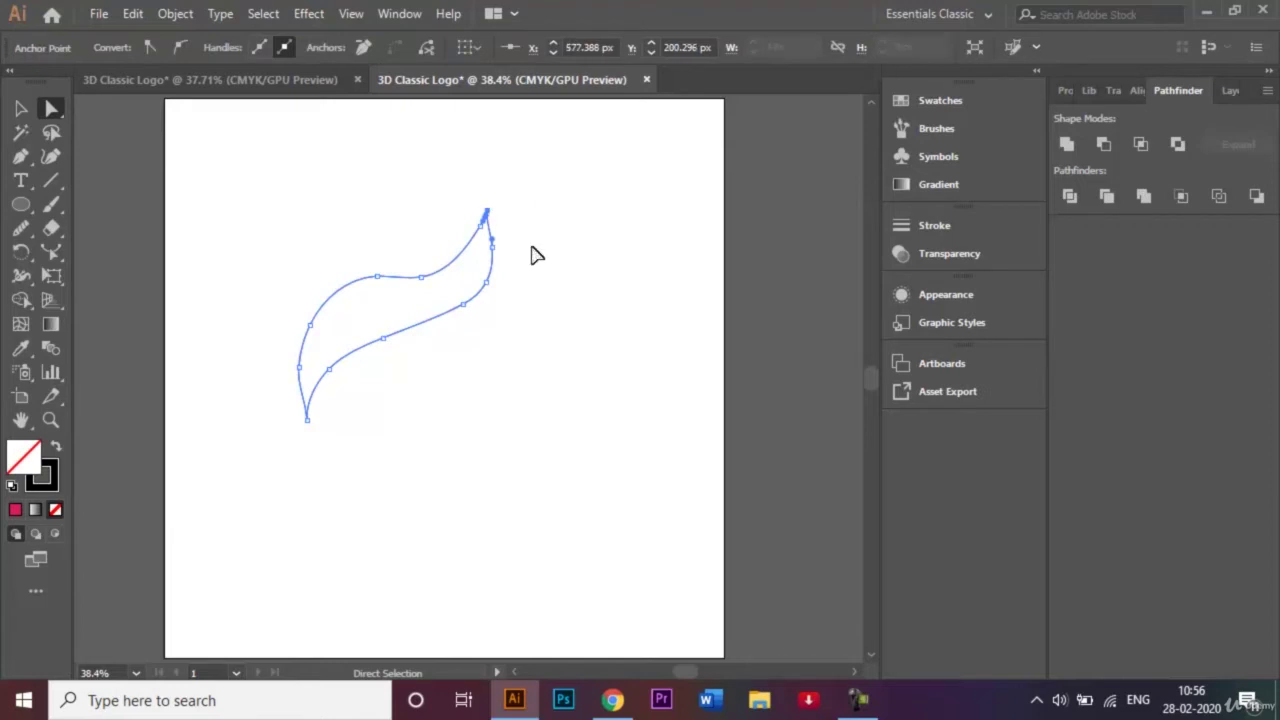
pyautogui.hotkey('ctrl', '+')
pyautogui.hotkey('ctrl', '+')
pyautogui.hotkey('ctrl', '+')
pyautogui.hotkey('ctrl', '+')
pyautogui.hotkey('ctrl', '+')
pyautogui.hotkey('ctrl', '+')
pyautogui.hotkey('ctrl', '+')
pyautogui.hotkey('ctrl', '+')
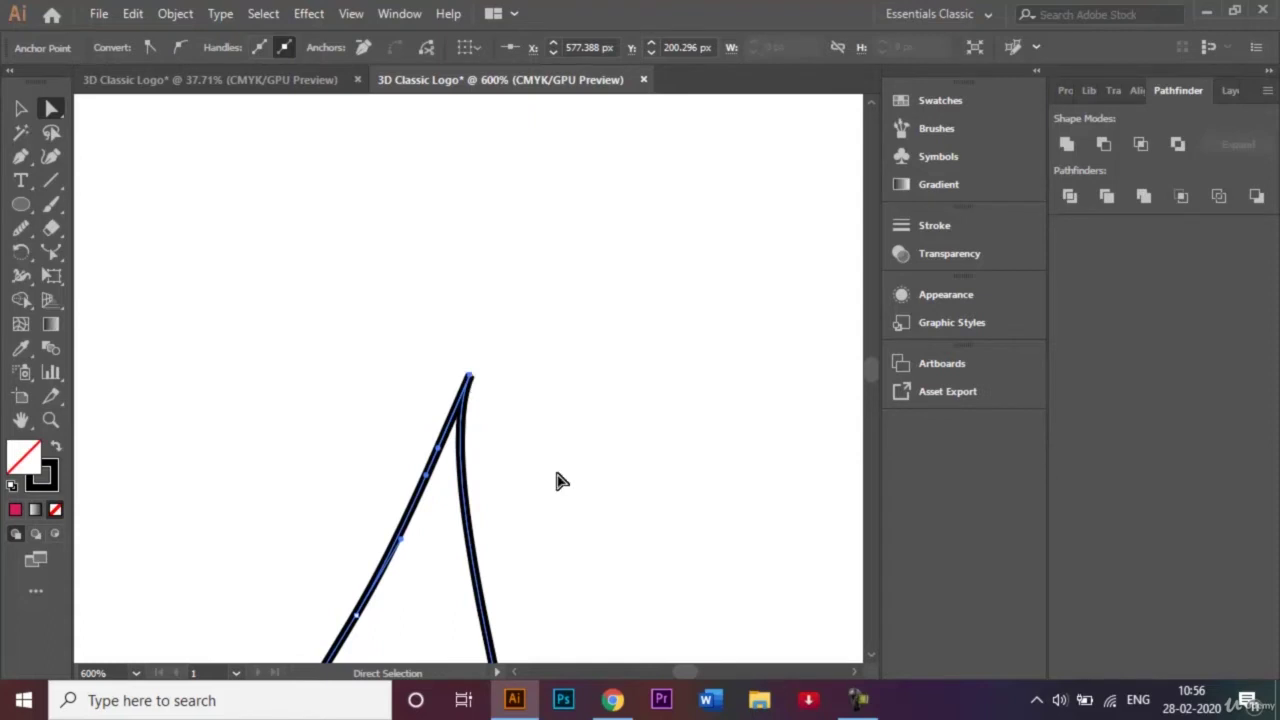
pyautogui.click(20, 108)
pyautogui.click(183, 229)
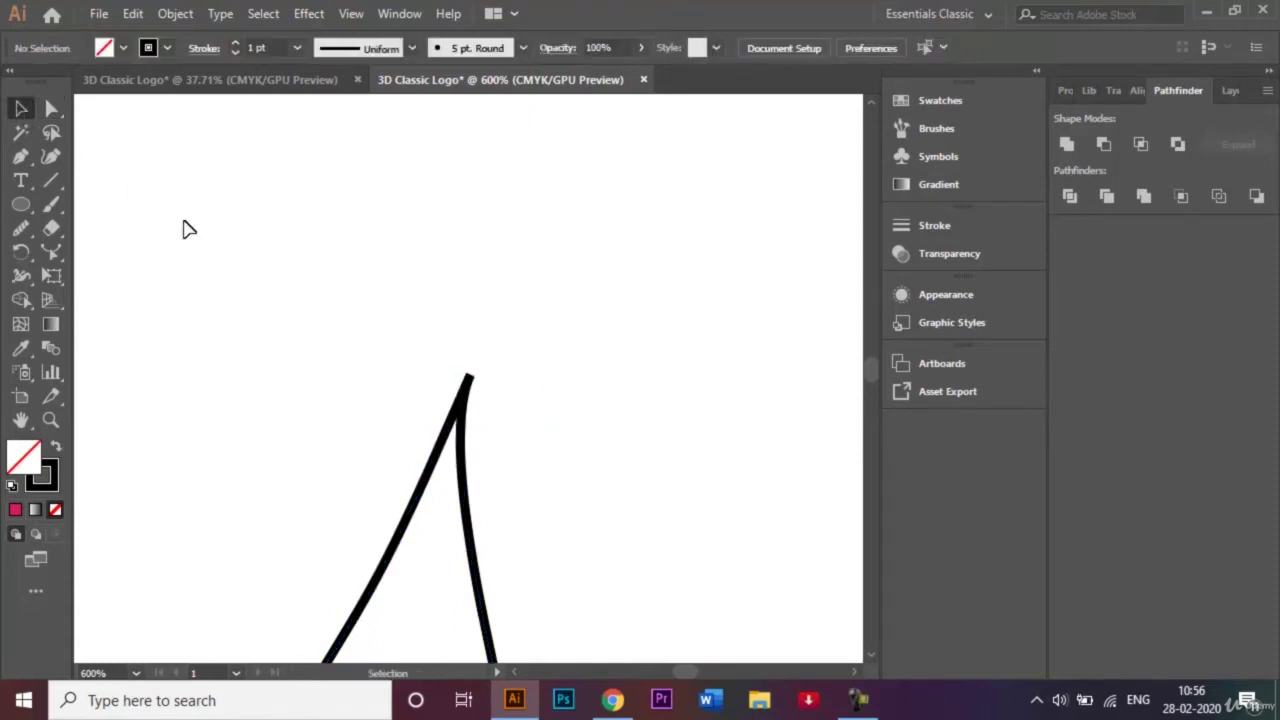
pyautogui.hotkey('ctrl', '0')
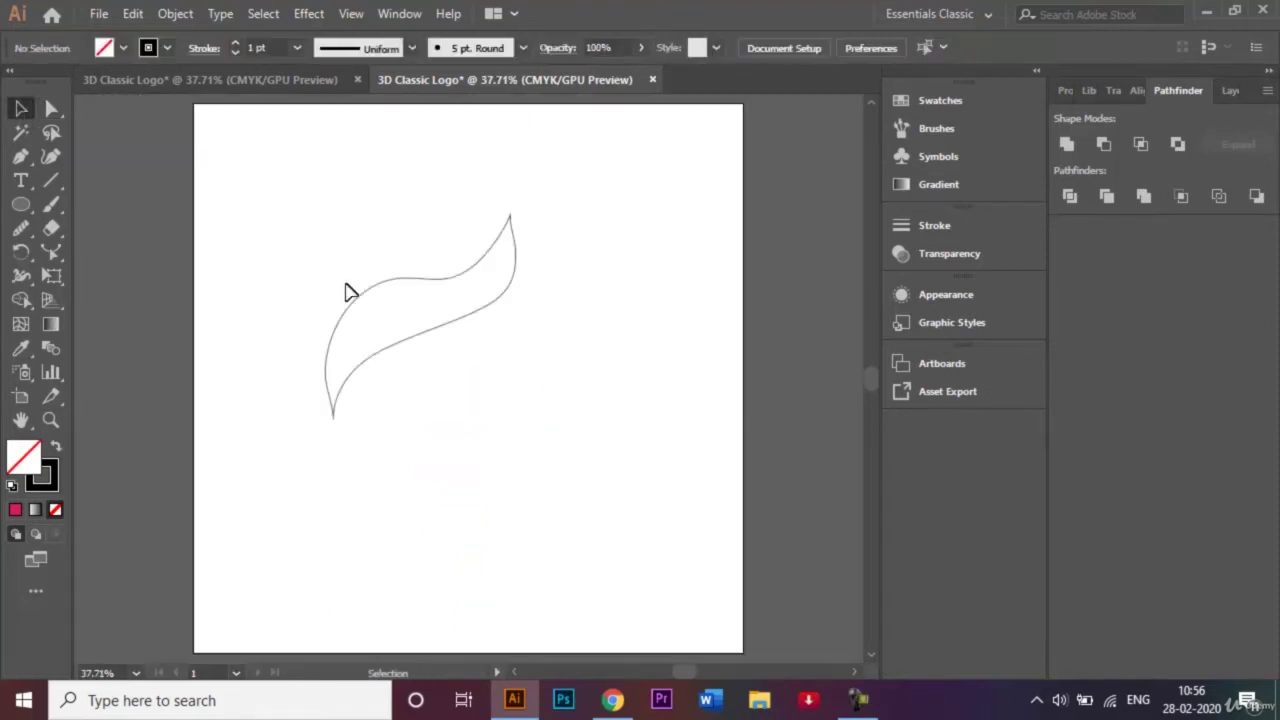
# Step: Duplicate the wave shape, placing the copy below and slightly to the right of the original
pyautogui.click(428, 287)
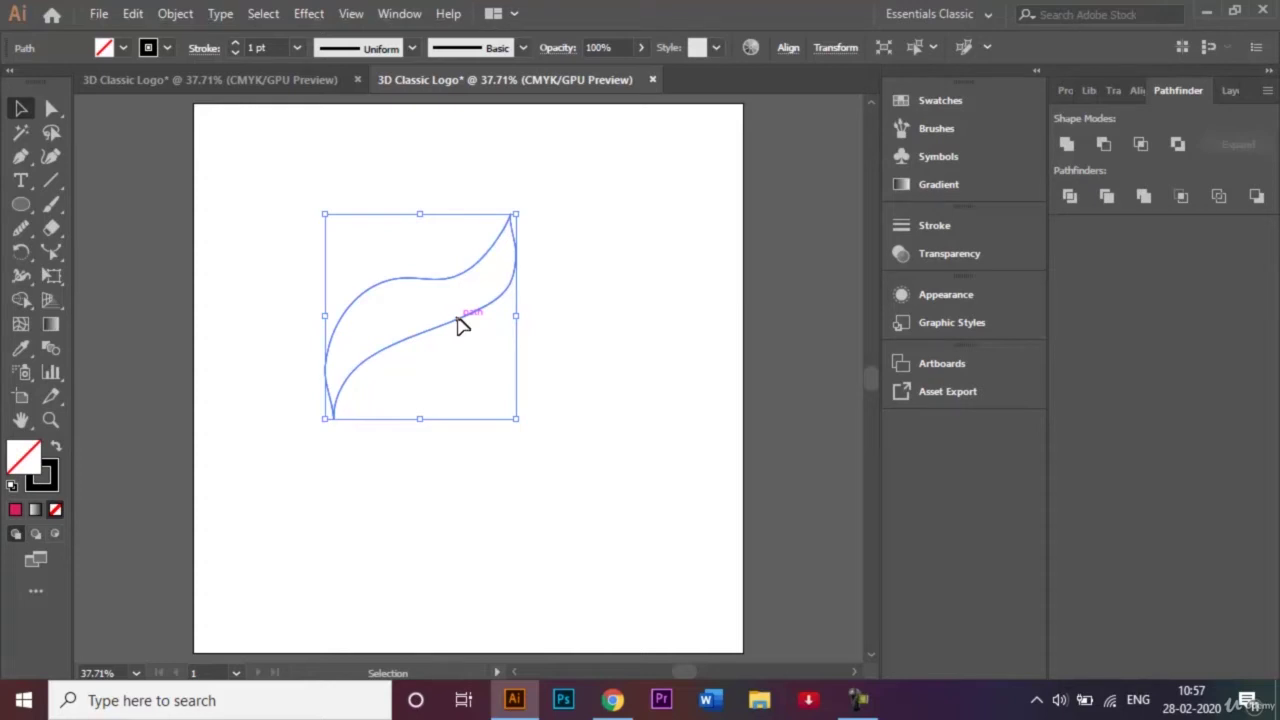
pyautogui.moveTo(458, 325); pyautogui.dragTo(490, 390)
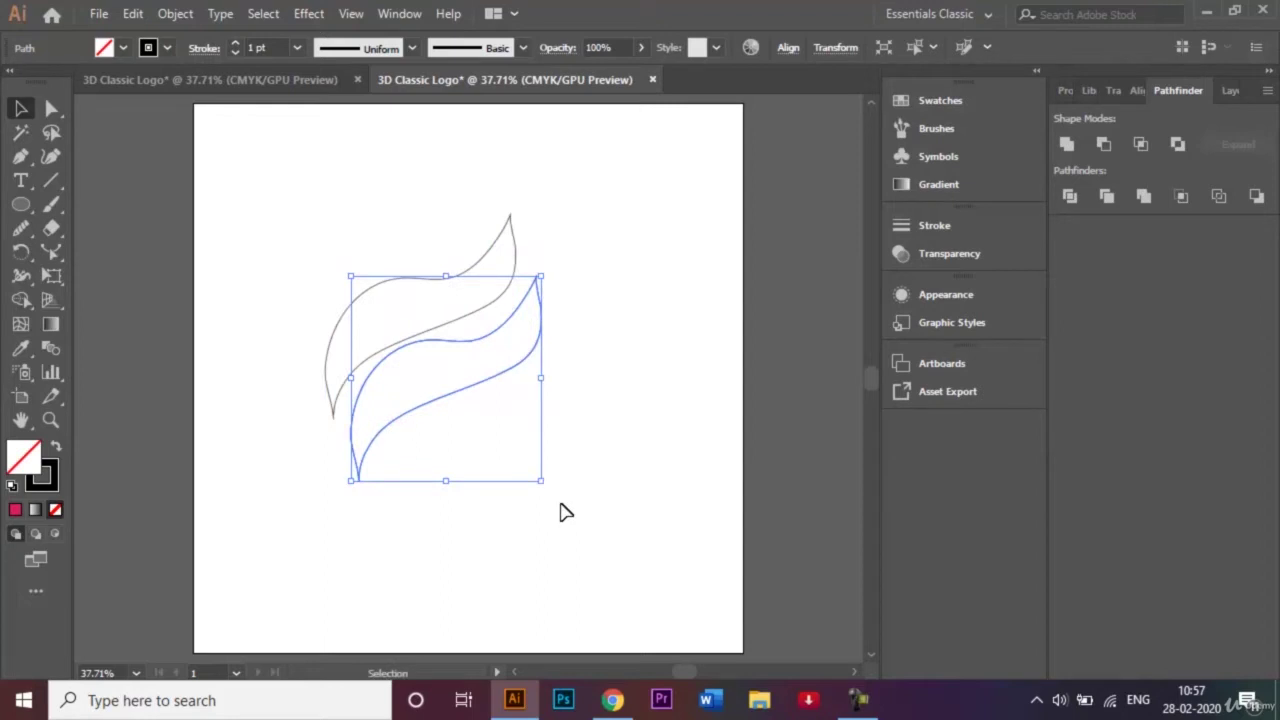
# Step: Scale the lower wave copy down proportionally and shift it slightly left beneath the original
pyautogui.moveTo(539, 481)
pyautogui.mouseDown()
pyautogui.moveTo(518, 456)
pyautogui.moveTo(528, 462)
pyautogui.mouseUp()
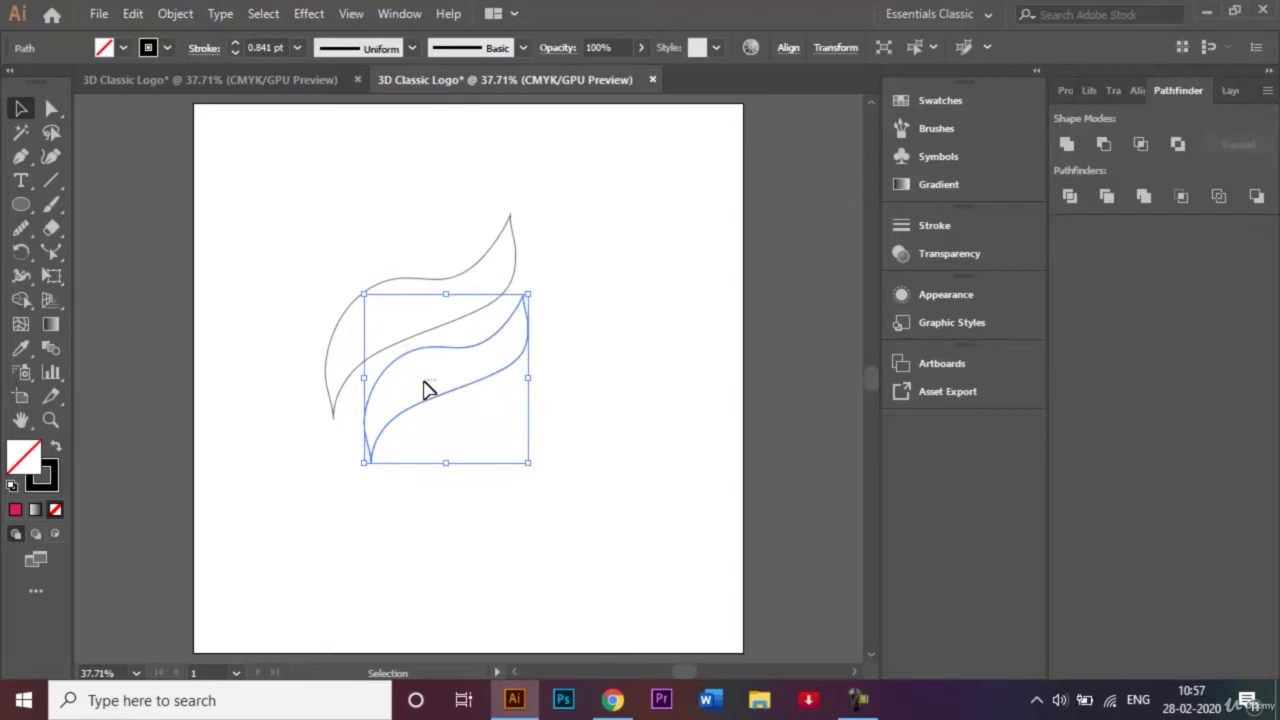
pyautogui.click(426, 390)
pyautogui.click(465, 393)
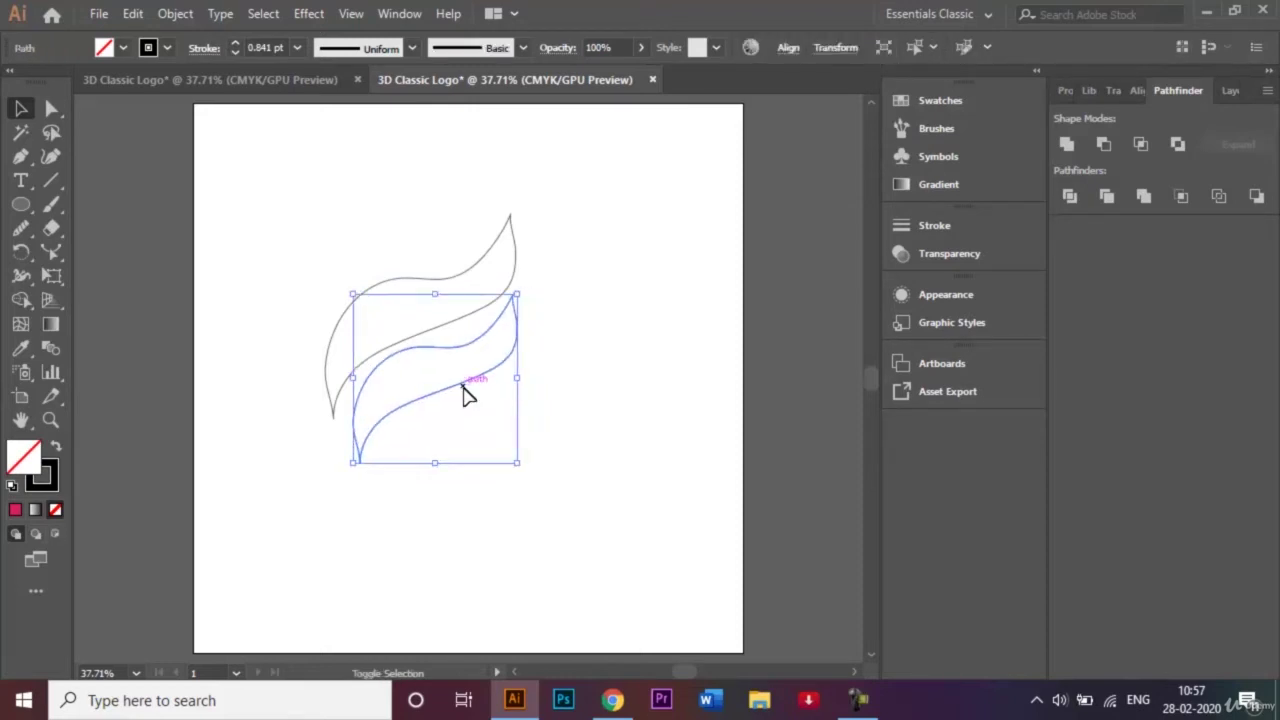
# Step: Set the lower wave's stroke weight to 1 pt and deselect it
pyautogui.click(299, 49)
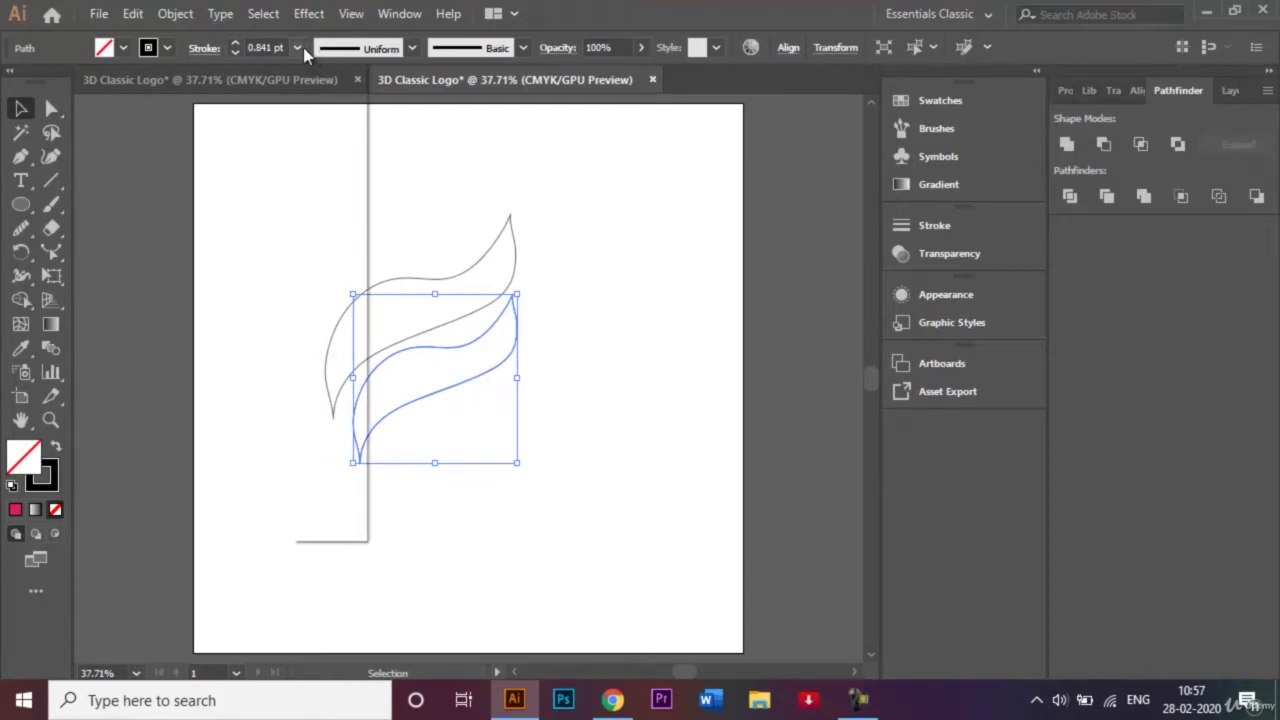
pyautogui.click(330, 133)
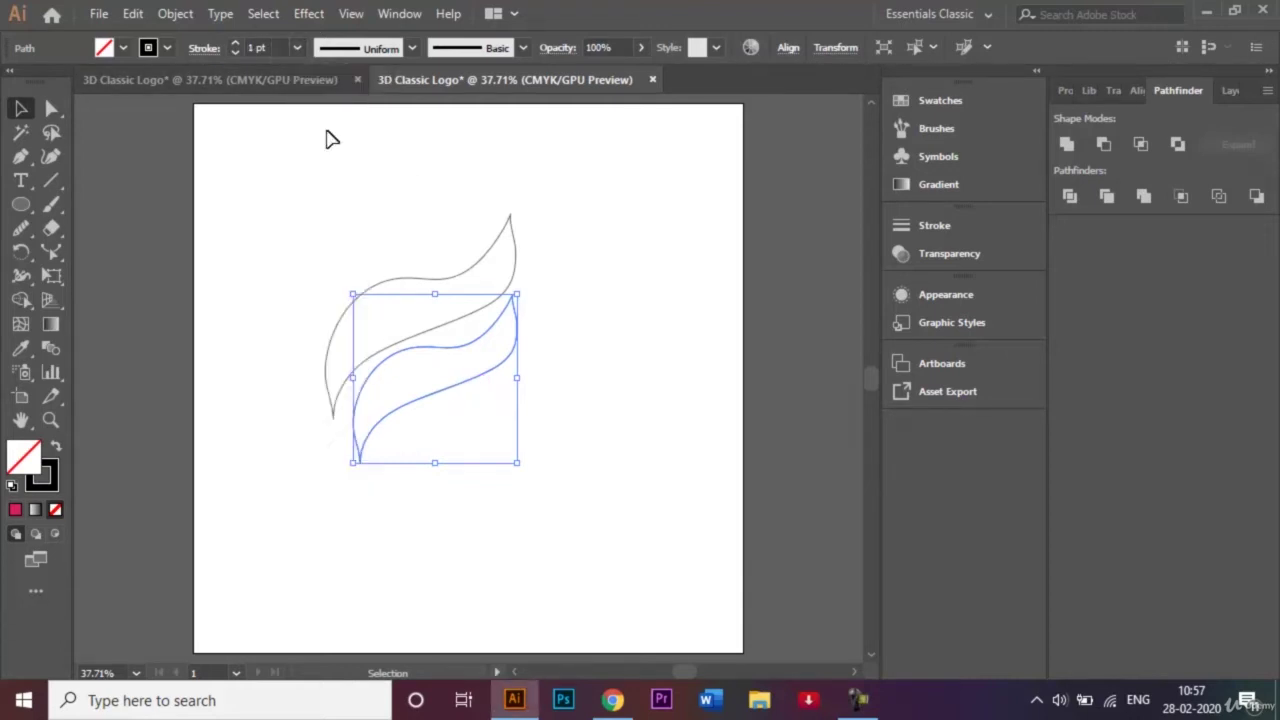
pyautogui.click(675, 316)
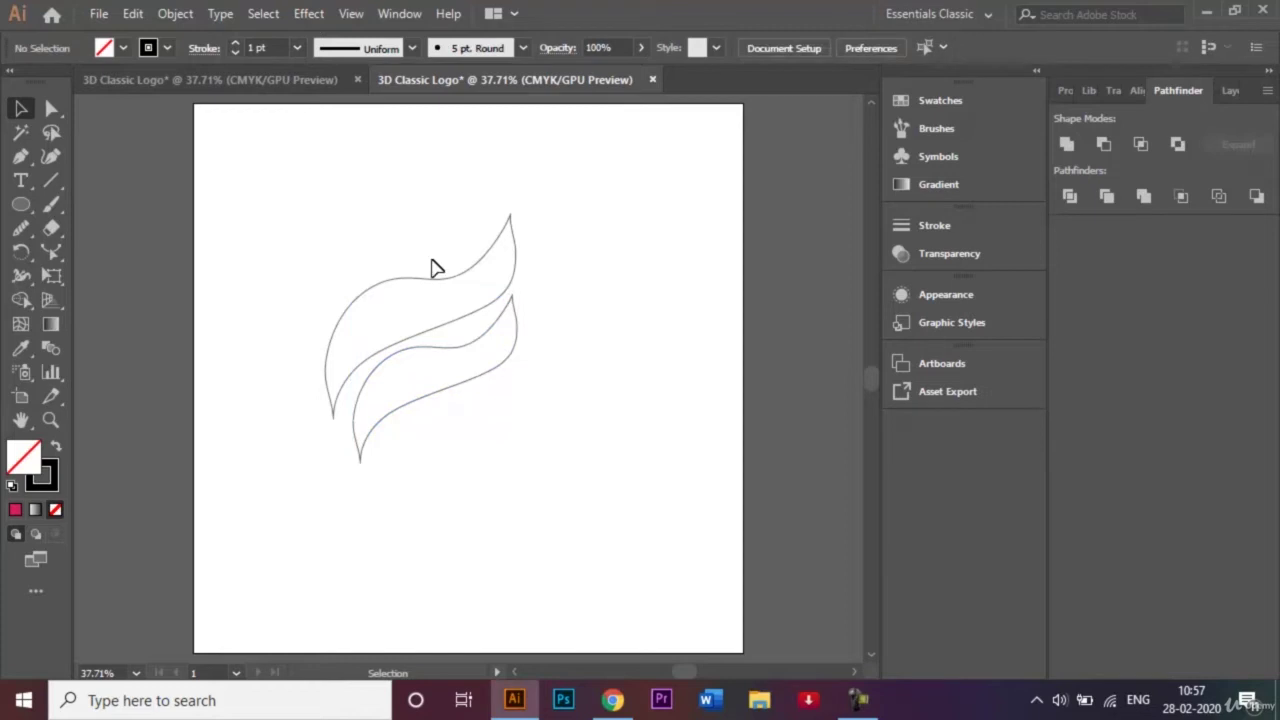
# Step: Check the finished reference logo, and with the Pen tool draw a closed, curved stem shape overlapping the lower wave and tapering to a point below it
pyautogui.click(27, 156)
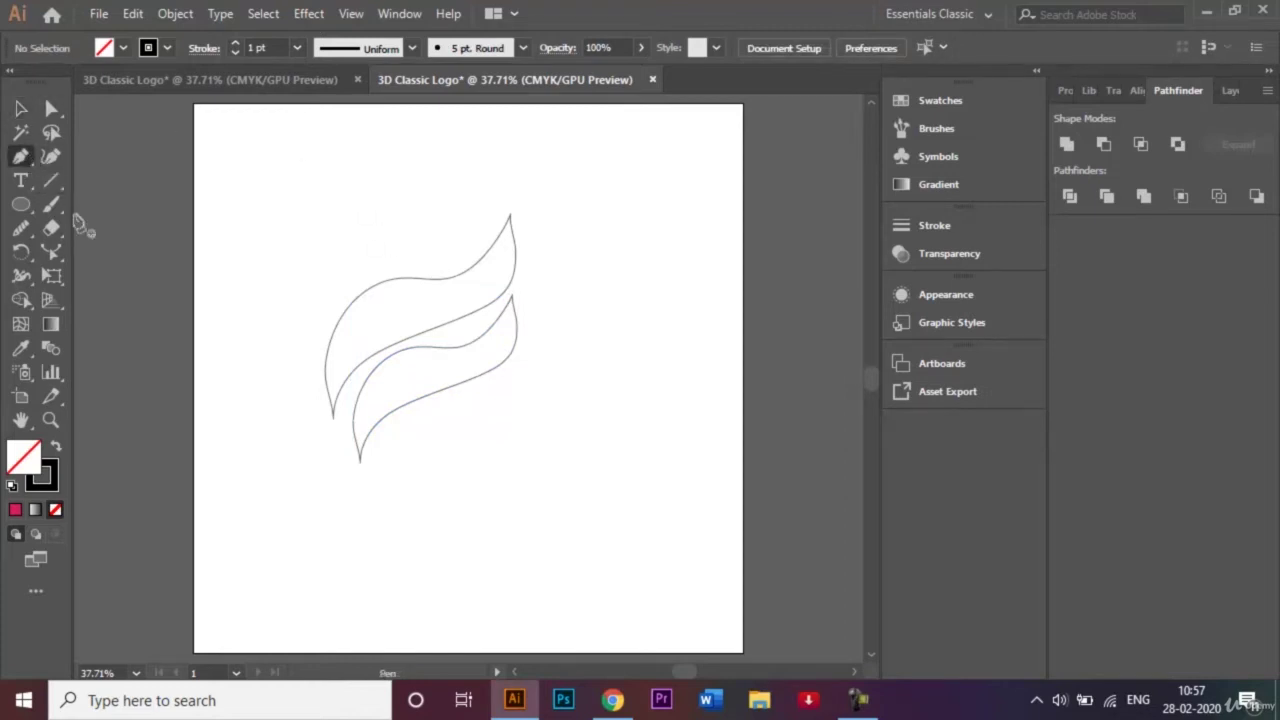
pyautogui.click(326, 79)
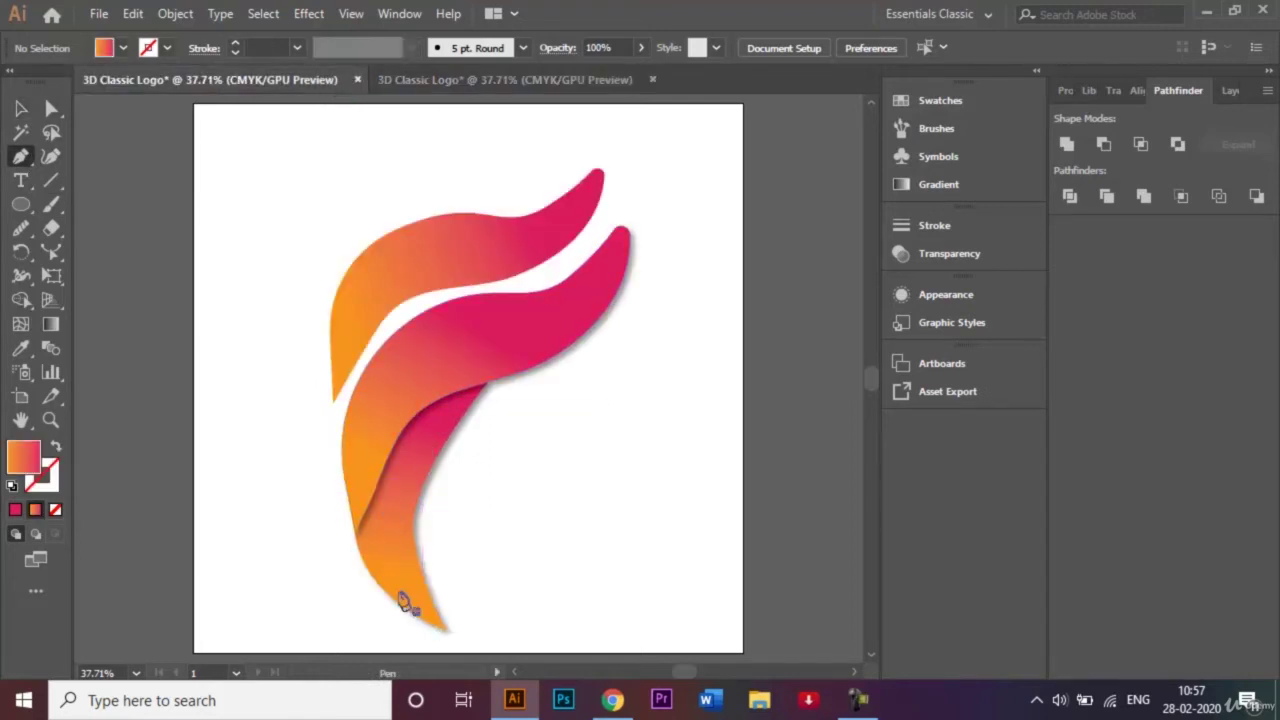
pyautogui.click(474, 86)
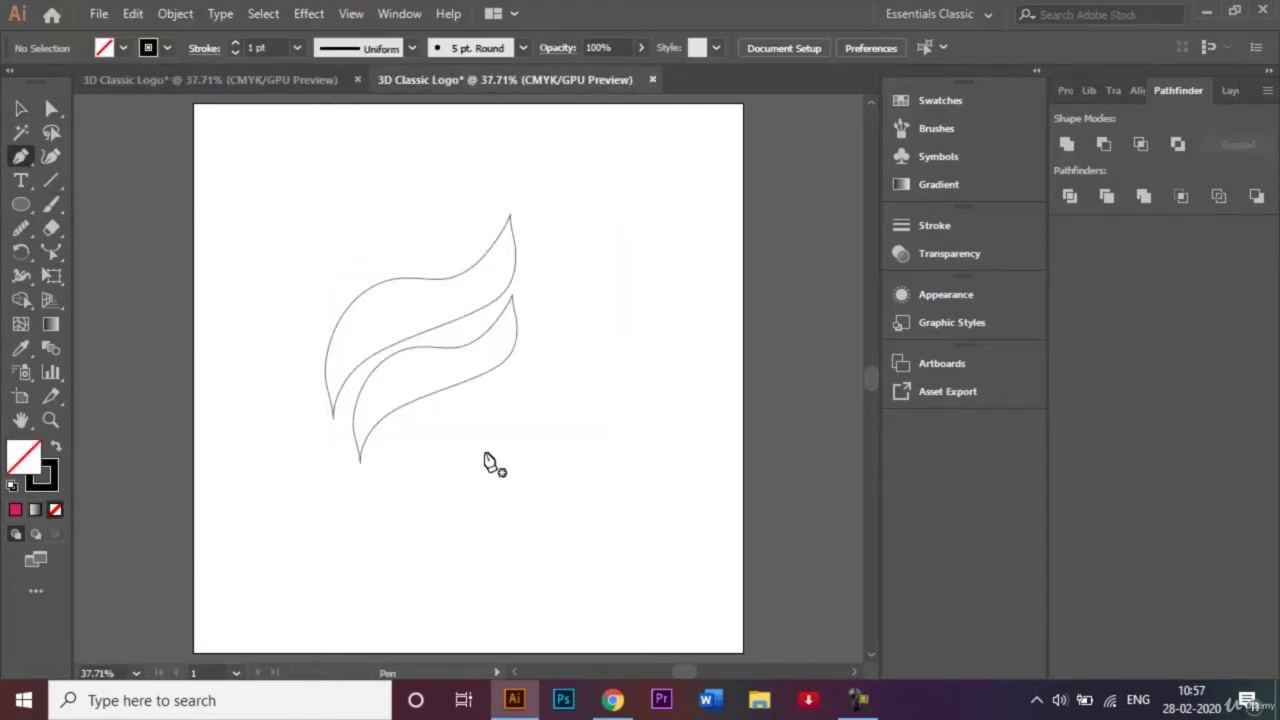
pyautogui.click(360, 463)
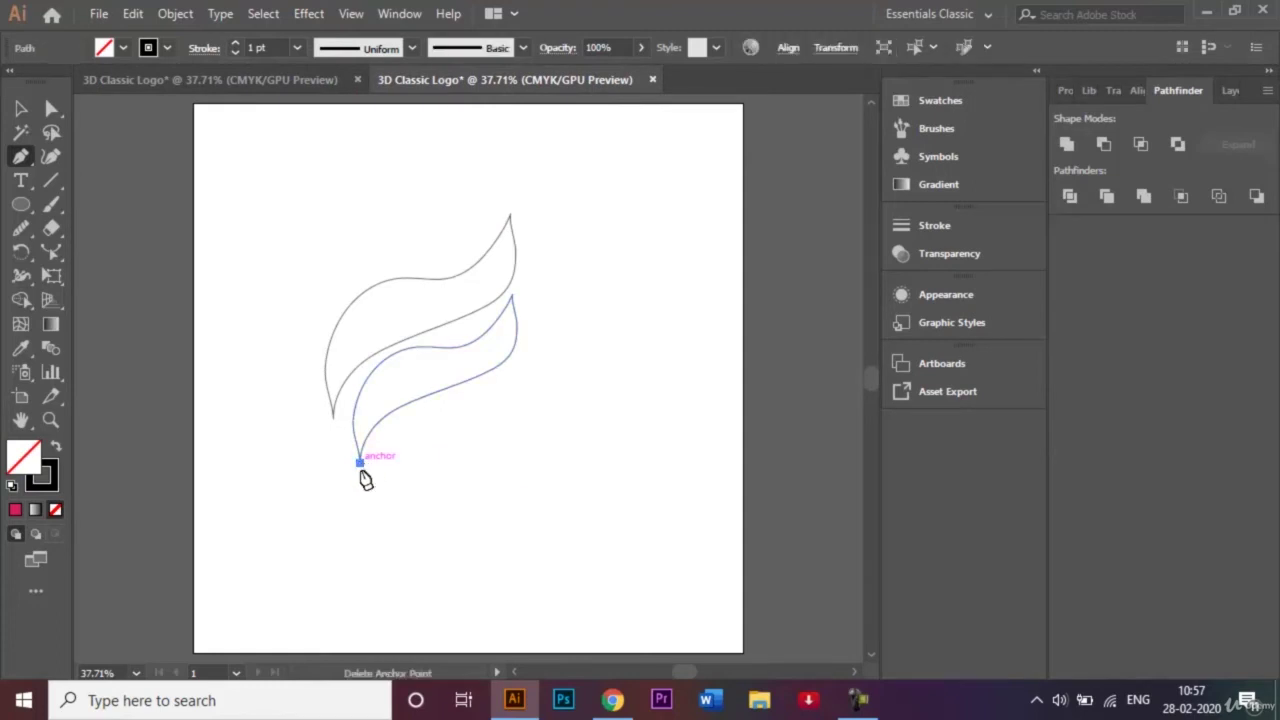
pyautogui.click(384, 524)
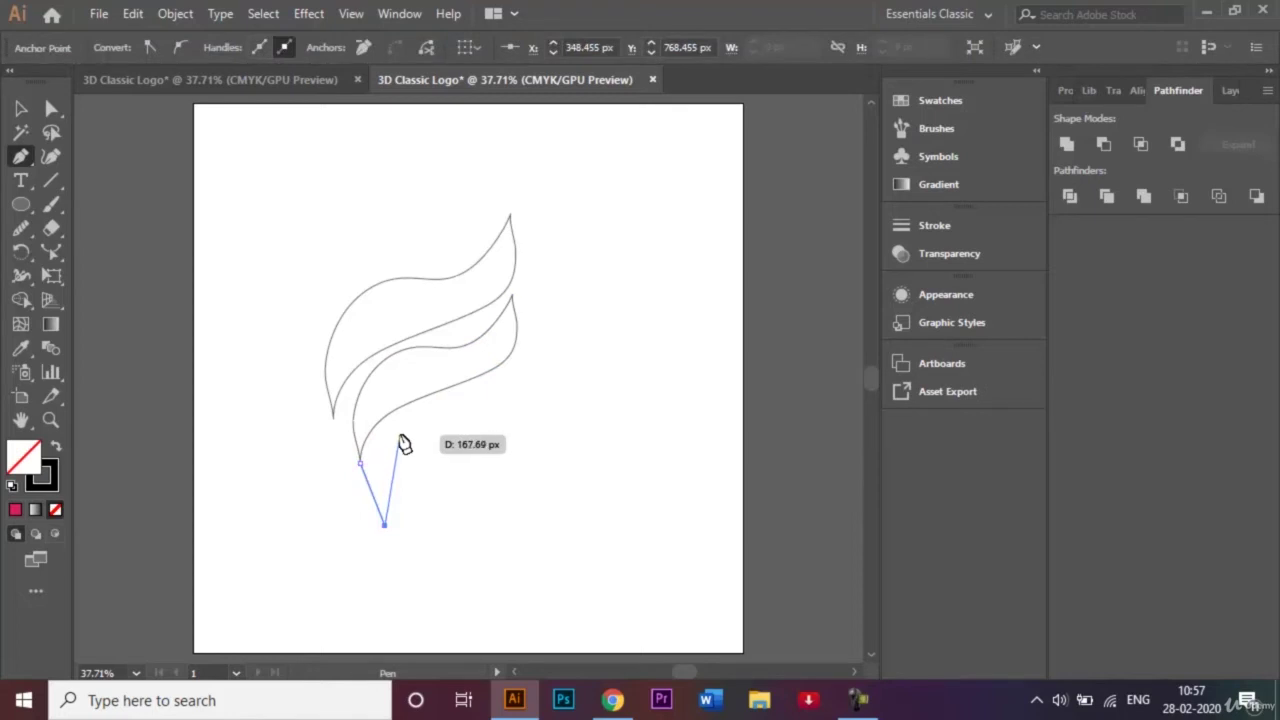
pyautogui.moveTo(399, 436); pyautogui.dragTo(362, 433)
pyautogui.click(421, 371)
pyautogui.click(372, 408)
pyautogui.click(361, 464)
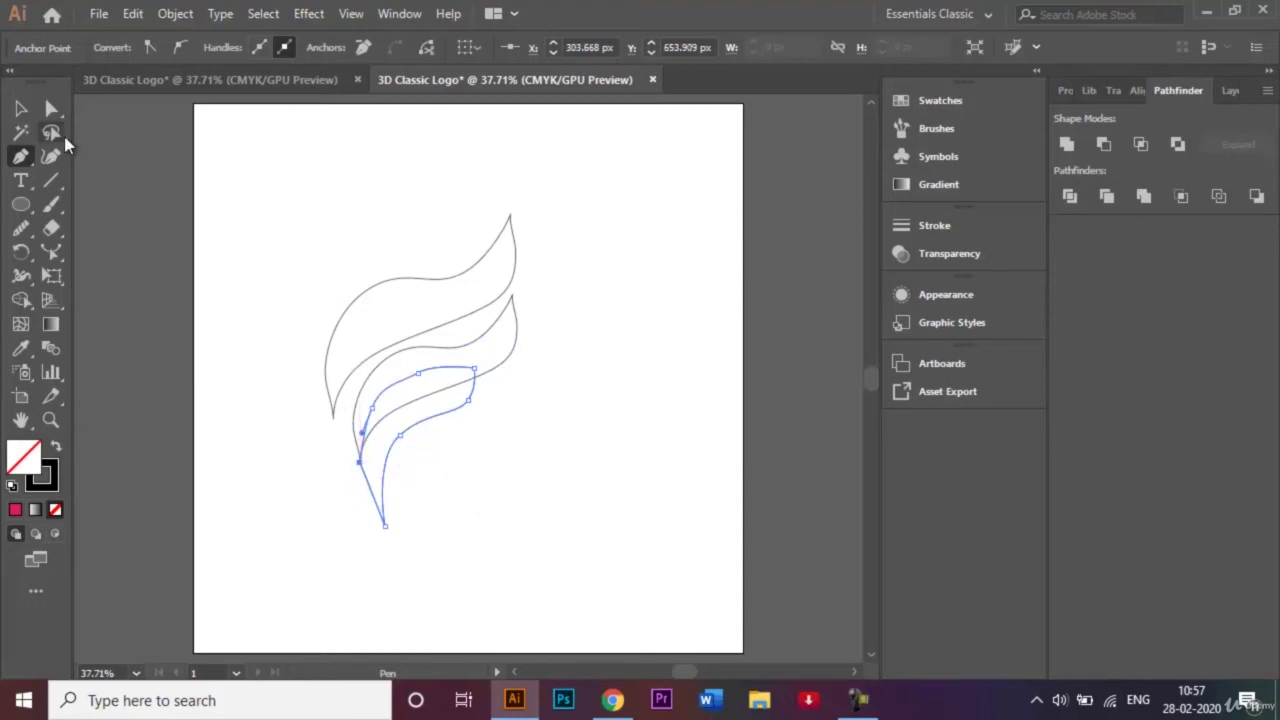
# Step: Smooth the stem shape's curves and upper-right end with the Smooth tool, and nudge the shape slightly right
pyautogui.click(24, 112)
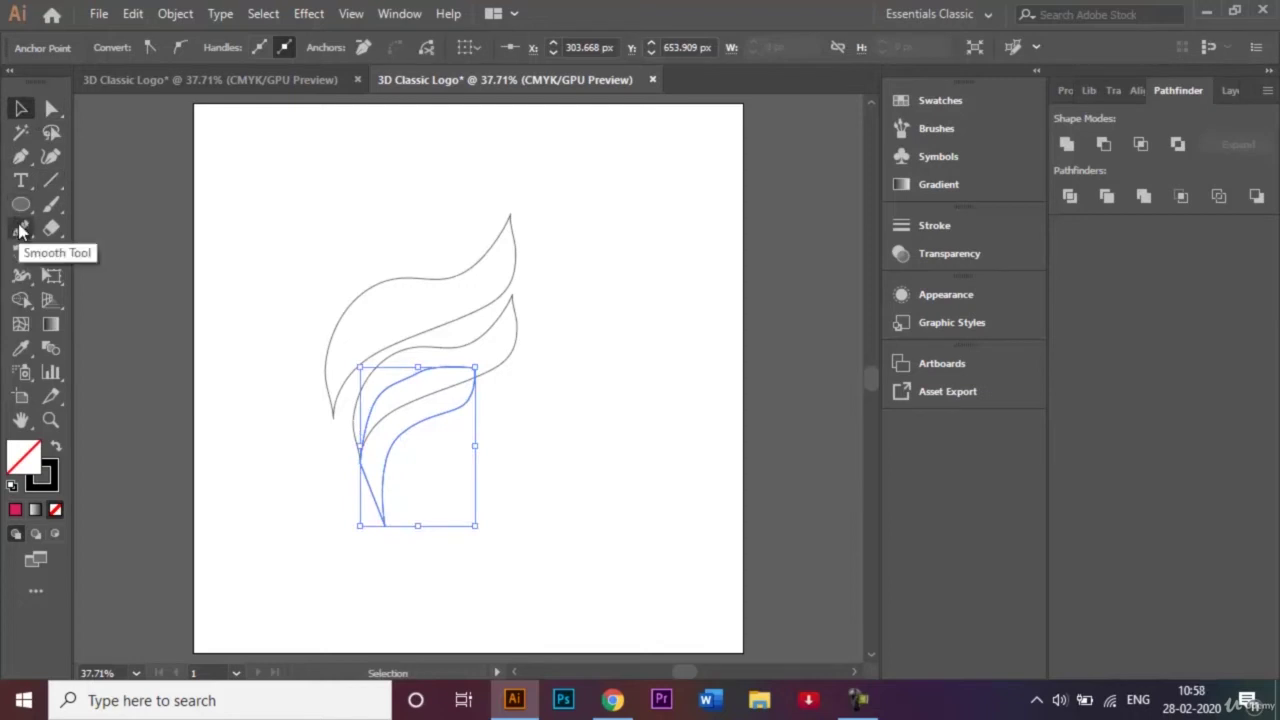
pyautogui.click(20, 230)
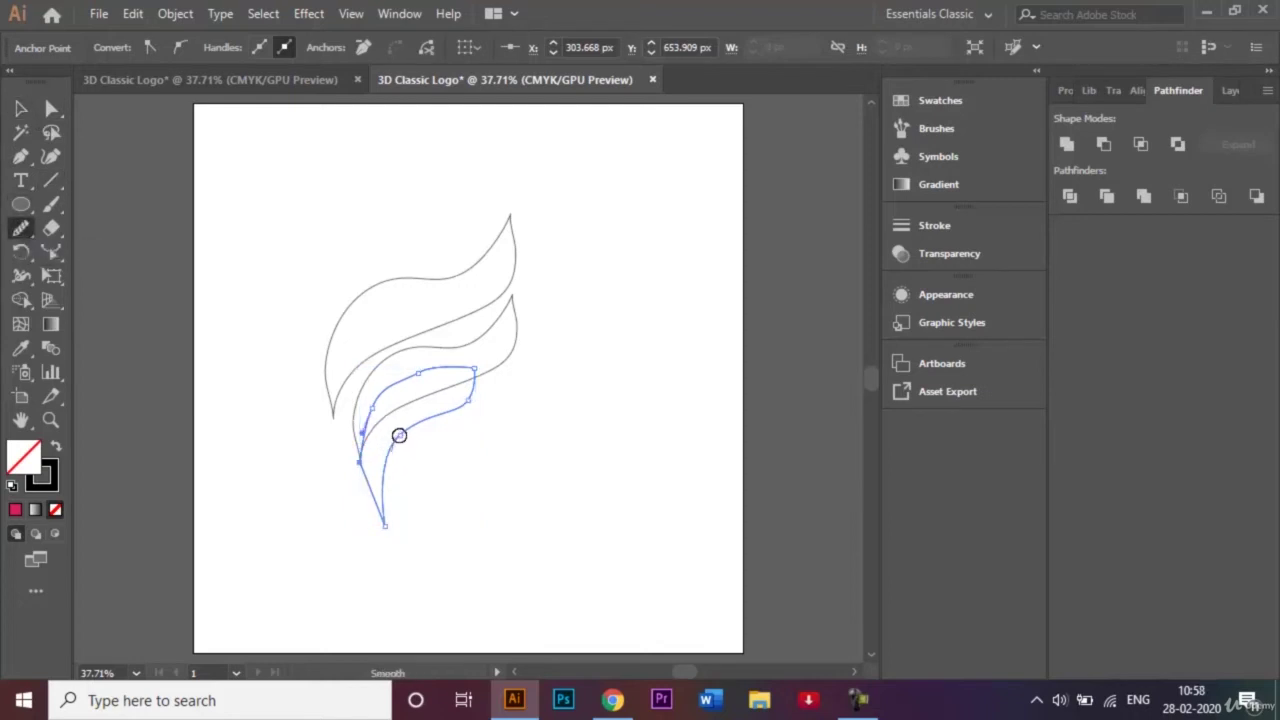
pyautogui.moveTo(399, 435)
pyautogui.mouseDown()
pyautogui.moveTo(459, 406)
pyautogui.moveTo(477, 381)
pyautogui.moveTo(394, 375)
pyautogui.moveTo(363, 436)
pyautogui.mouseUp()
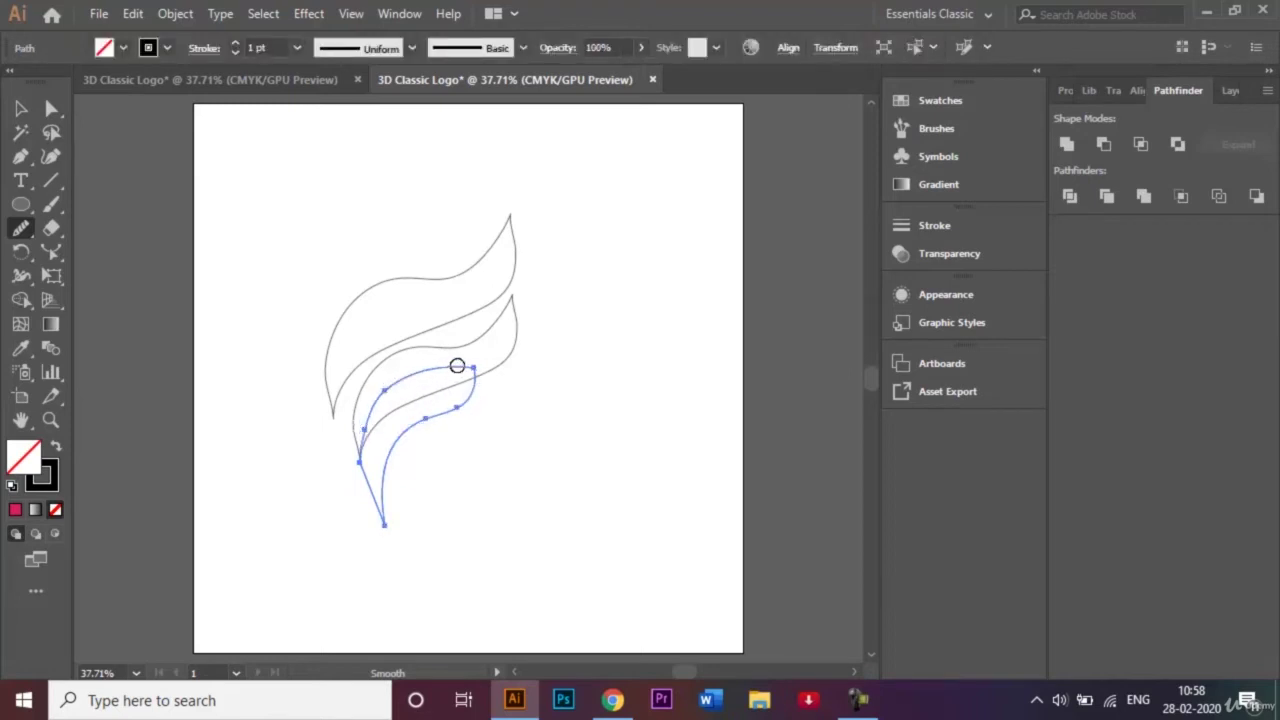
pyautogui.moveTo(479, 368); pyautogui.dragTo(480, 366)
pyautogui.press('Right')
pyautogui.press('Right')
pyautogui.press('Right')
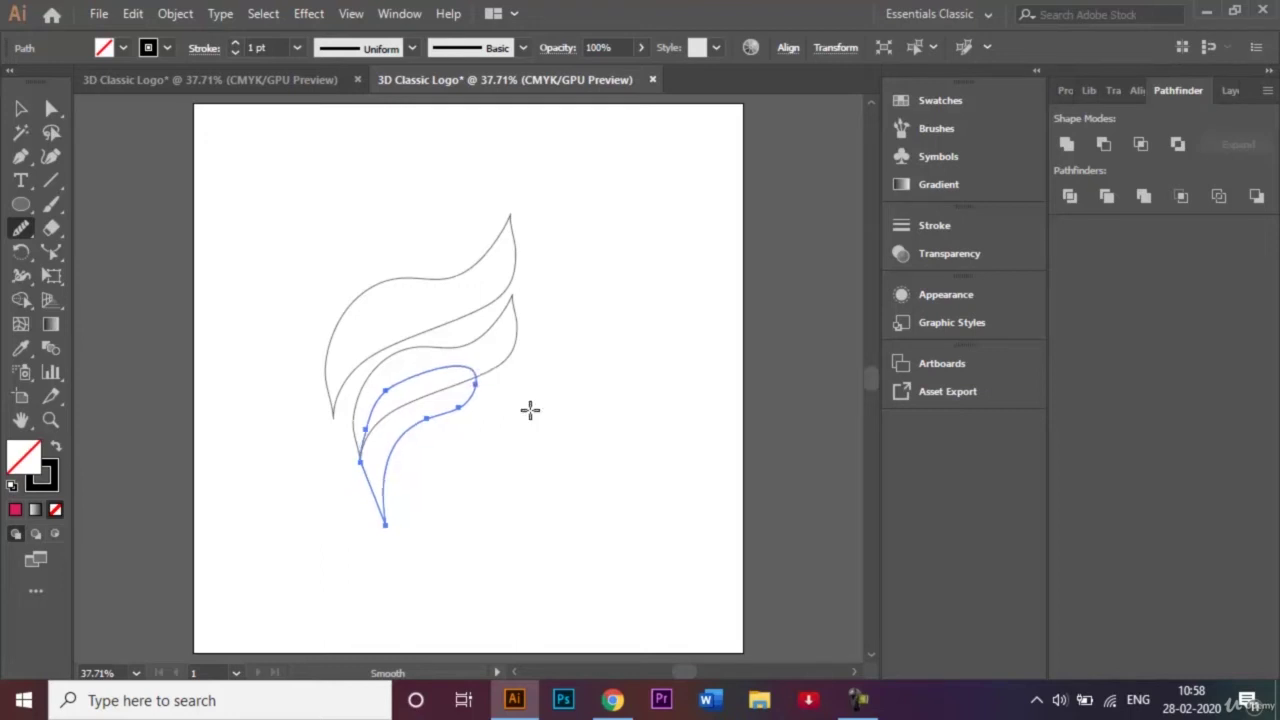
# Step: Try the stem shape slightly lower on the artboard, and return it to its previous height
pyautogui.hotkey('shift', 'Down')
pyautogui.hotkey('shift', 'Down')
pyautogui.hotkey('shift', 'Down')
pyautogui.hotkey('shift', 'Down')
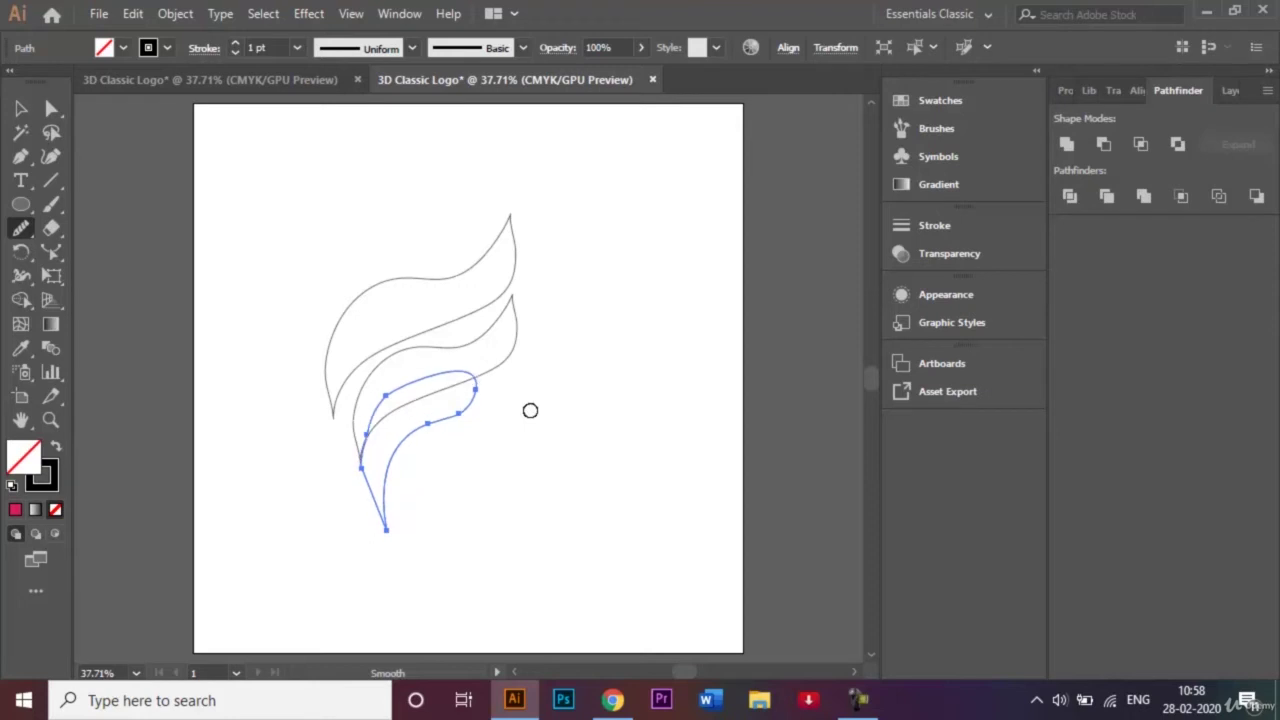
pyautogui.hotkey('shift', 'Up')
pyautogui.hotkey('shift', 'Up')
pyautogui.hotkey('shift', 'Up')
pyautogui.hotkey('shift', 'Up')
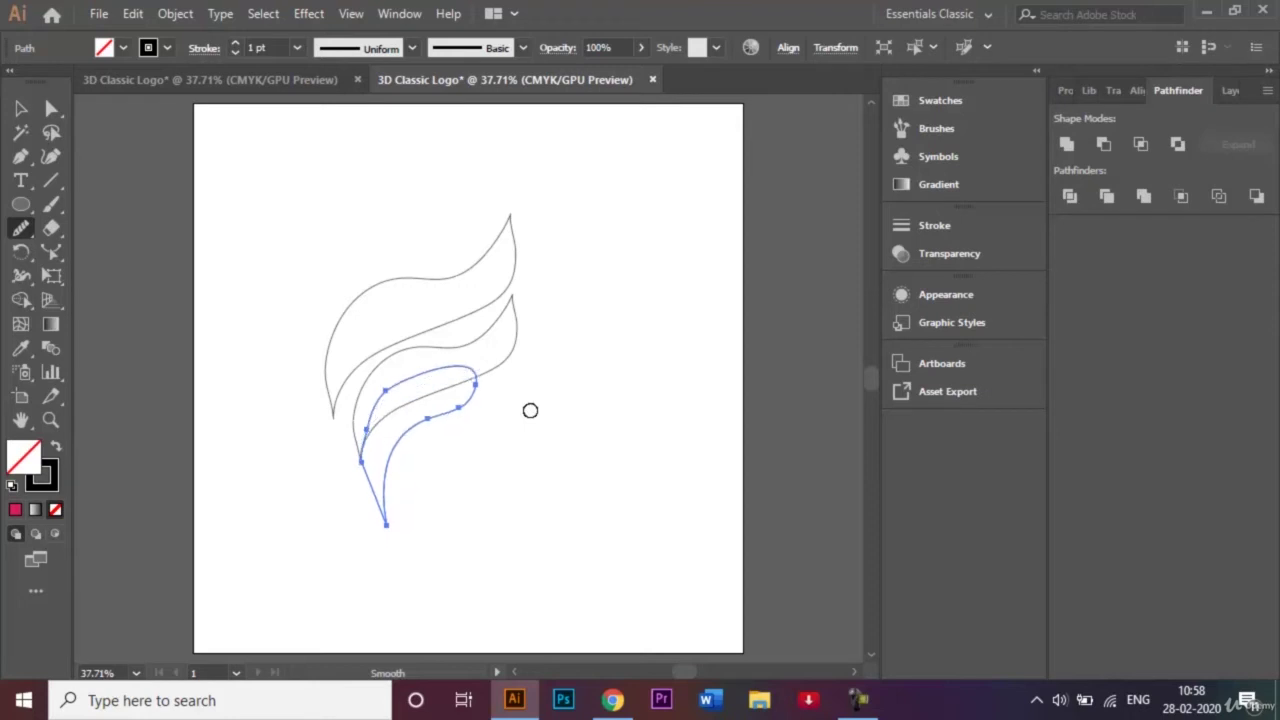
# Step: Smooth the stem shape's left edge from its upper curve down past the lower wave's tip, and deselect the shape
pyautogui.moveTo(367, 429)
pyautogui.mouseDown()
pyautogui.moveTo(374, 391)
pyautogui.moveTo(424, 377)
pyautogui.mouseUp()
pyautogui.moveTo(374, 410); pyautogui.dragTo(363, 475)
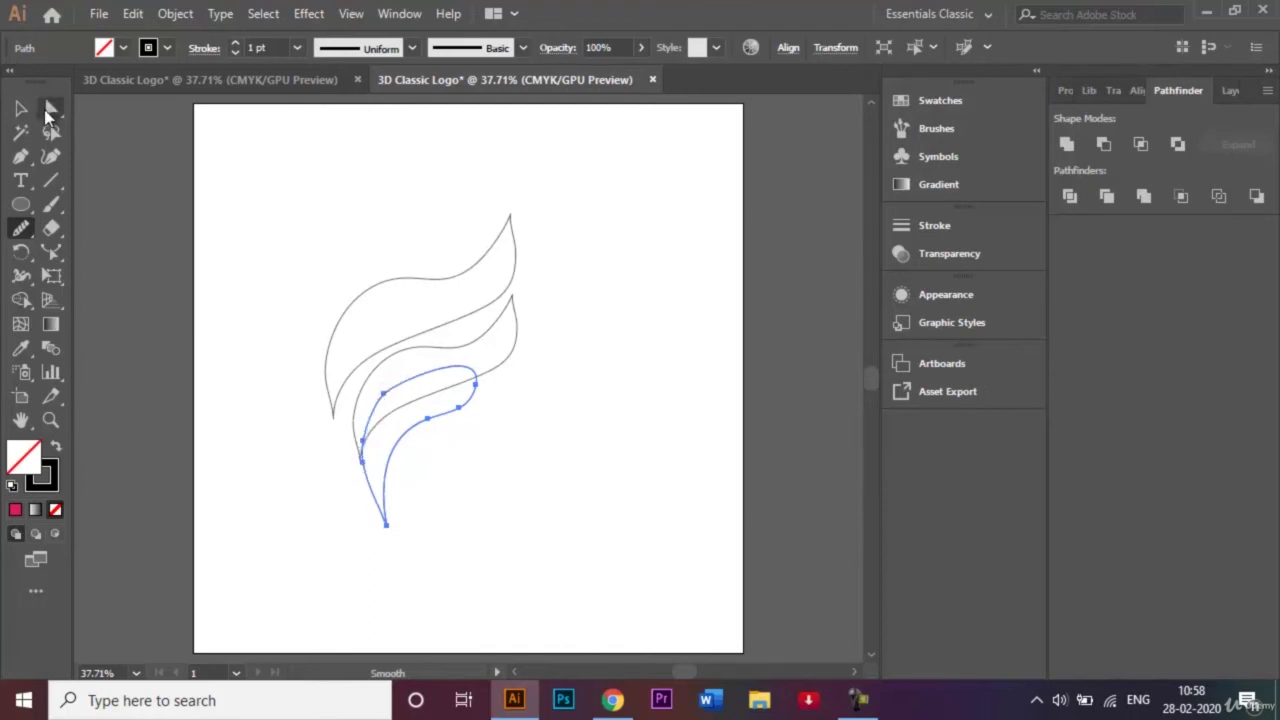
pyautogui.click(19, 108)
pyautogui.click(116, 180)
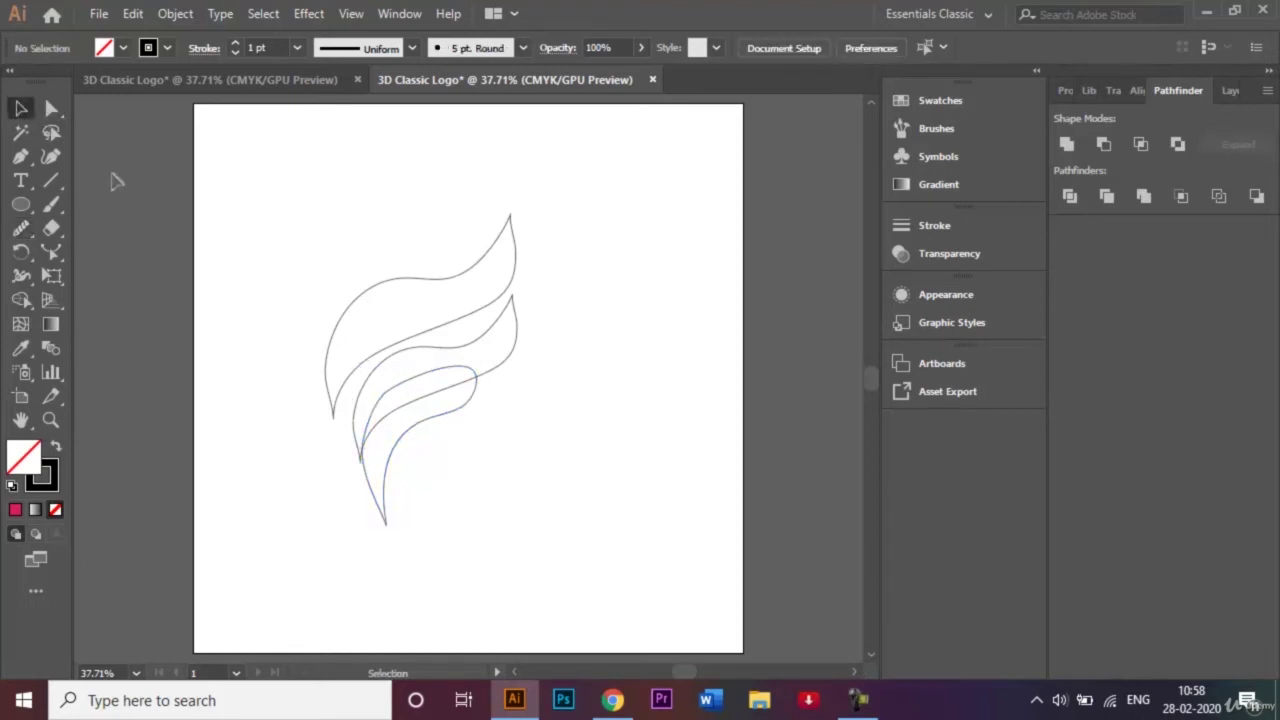
# Step: Nudge the stem shape slightly left to line up with the lower wave's bottom tip, and deselect it
pyautogui.click(427, 418)
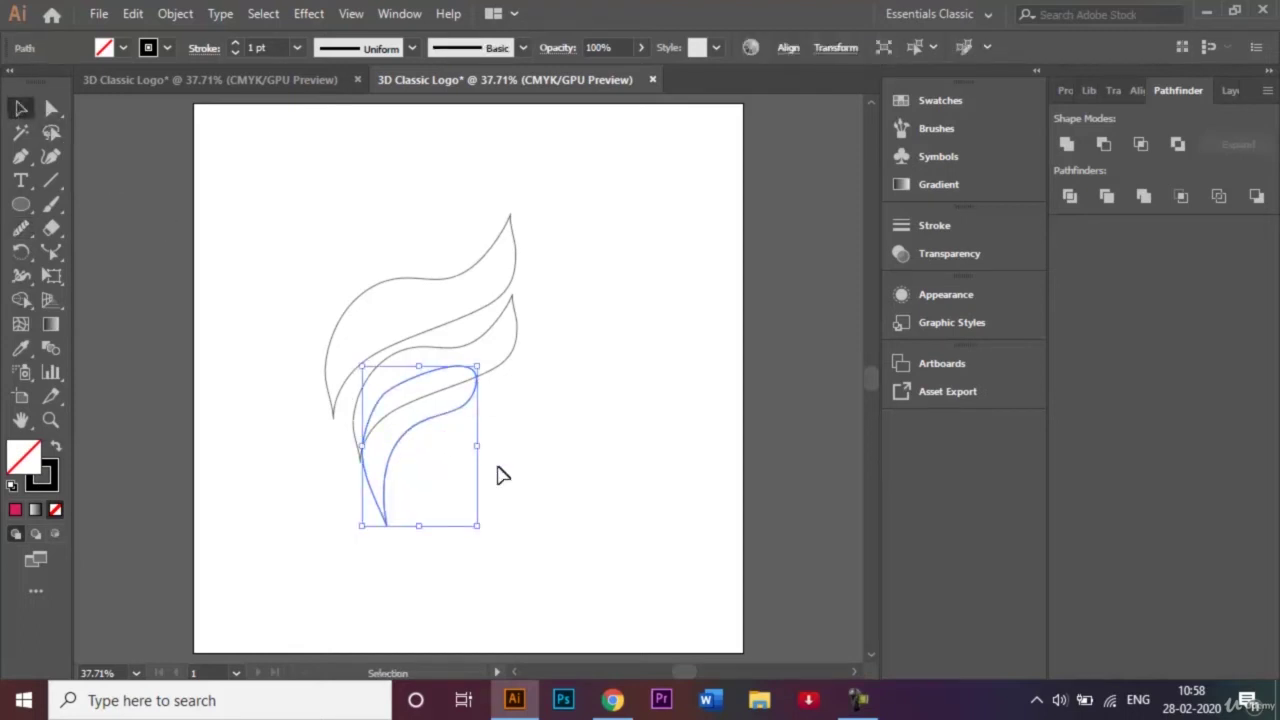
pyautogui.press('Left')
pyautogui.press('Left')
pyautogui.press('Left')
pyautogui.press('Left')
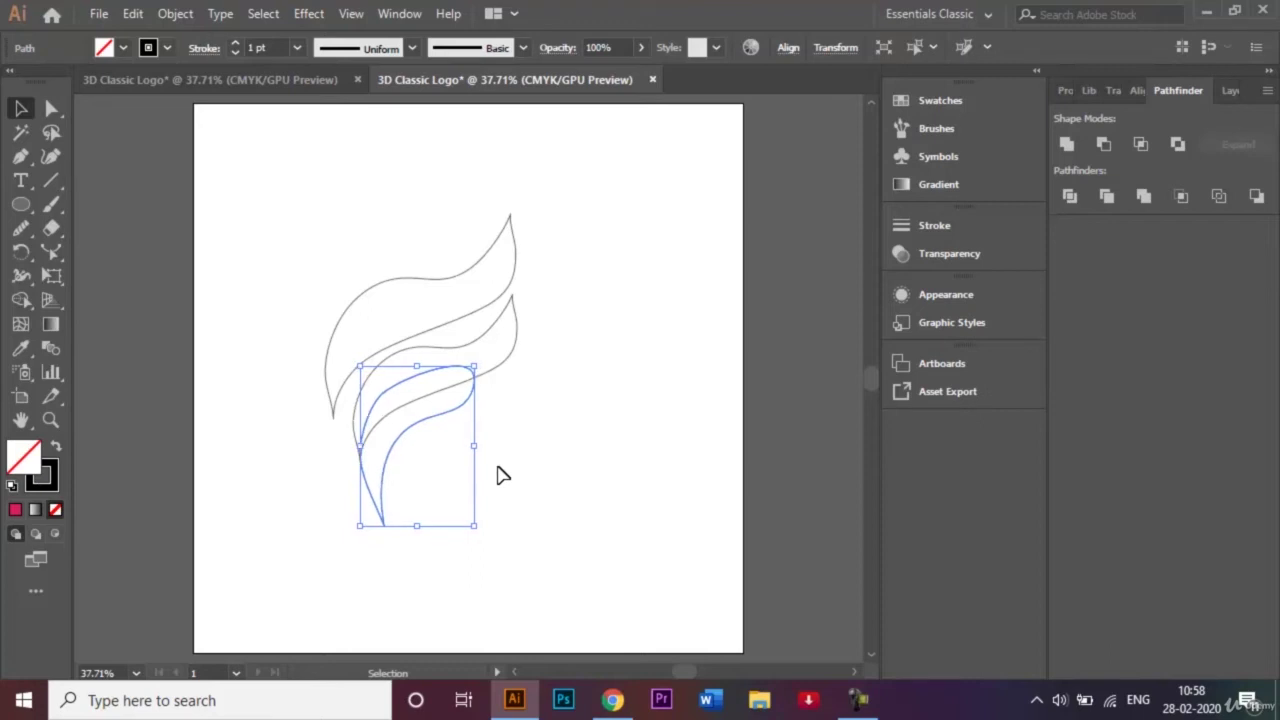
pyautogui.click(547, 488)
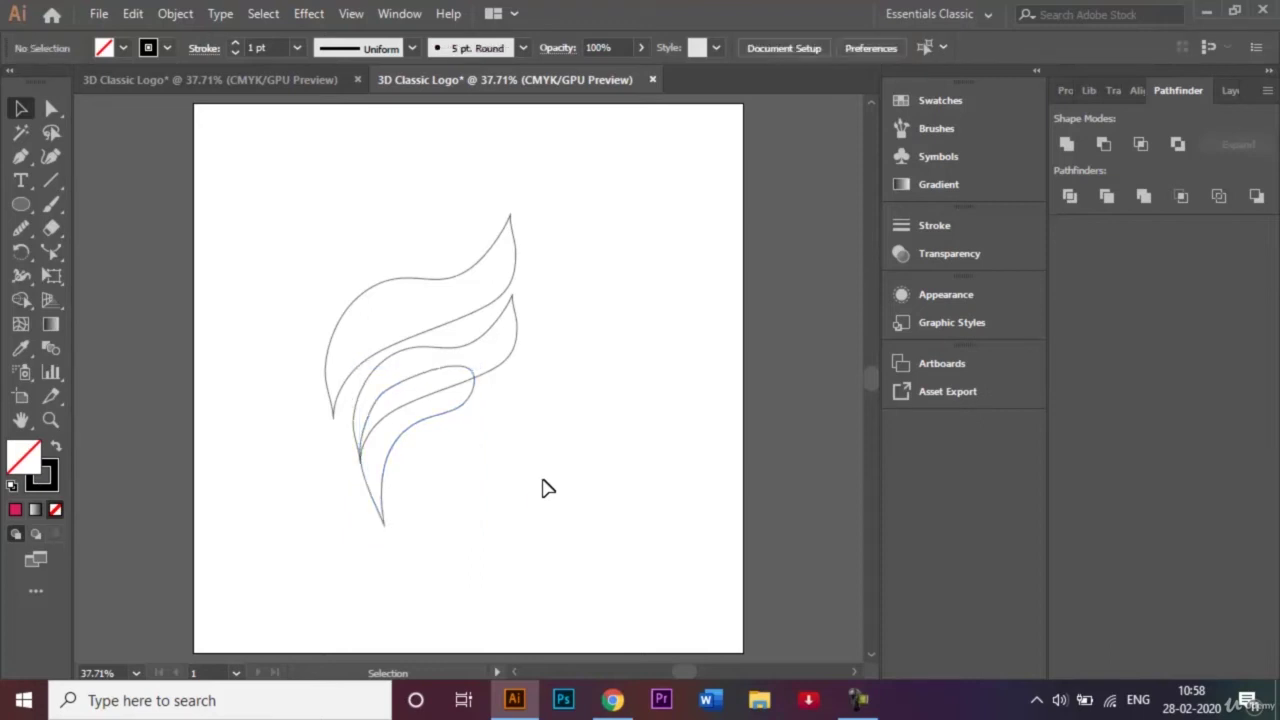
# Step: Apply a linear gradient fill to the upper wave
pyautogui.click(500, 303)
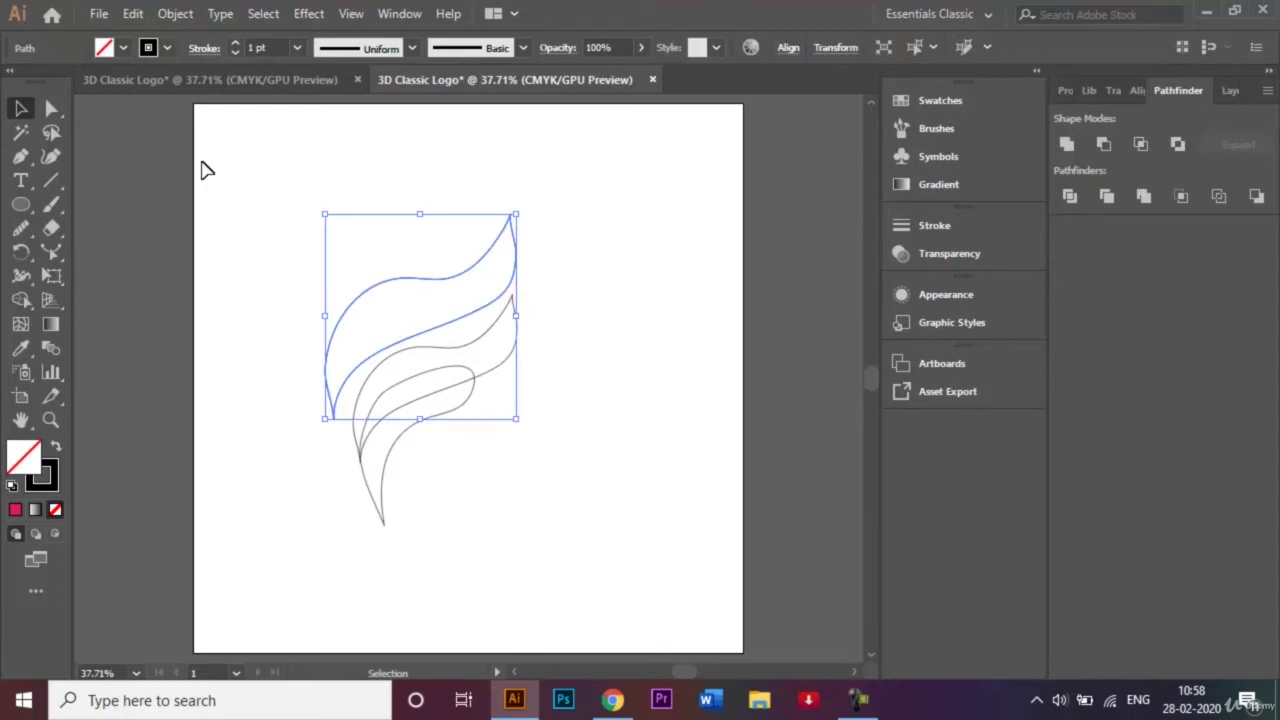
pyautogui.click(50, 323)
pyautogui.doubleClick(50, 323)
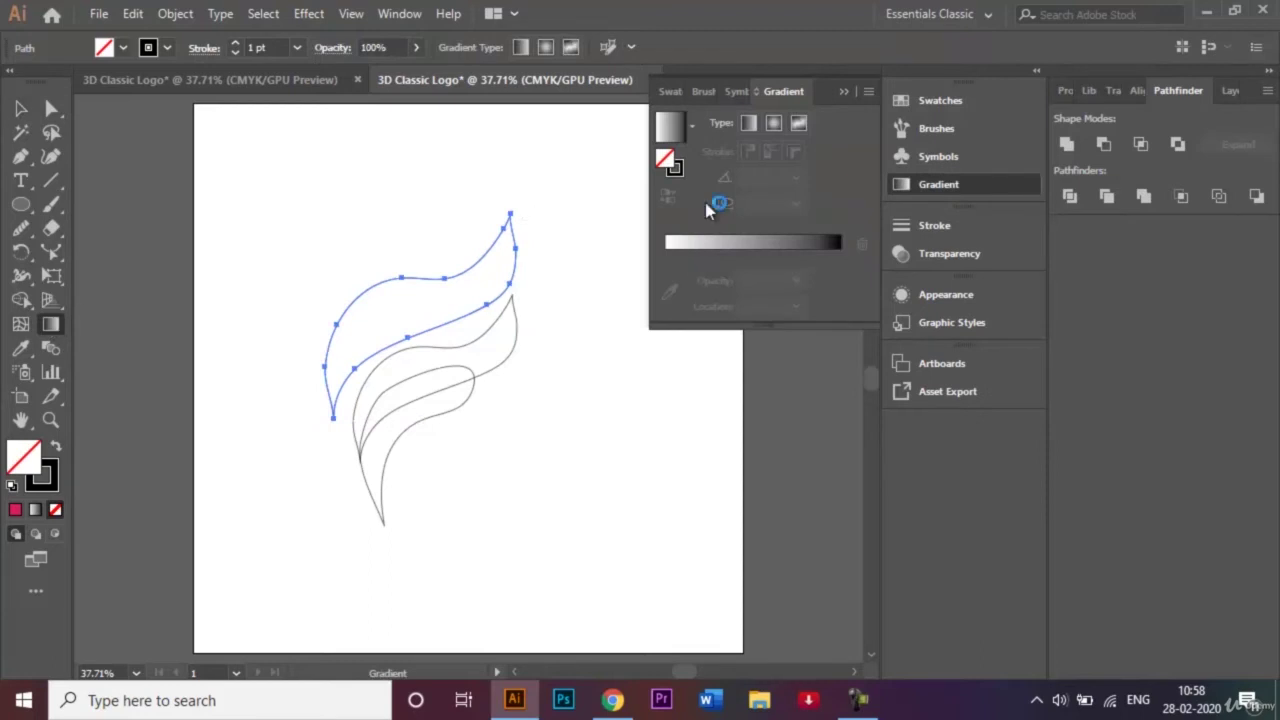
pyautogui.click(750, 122)
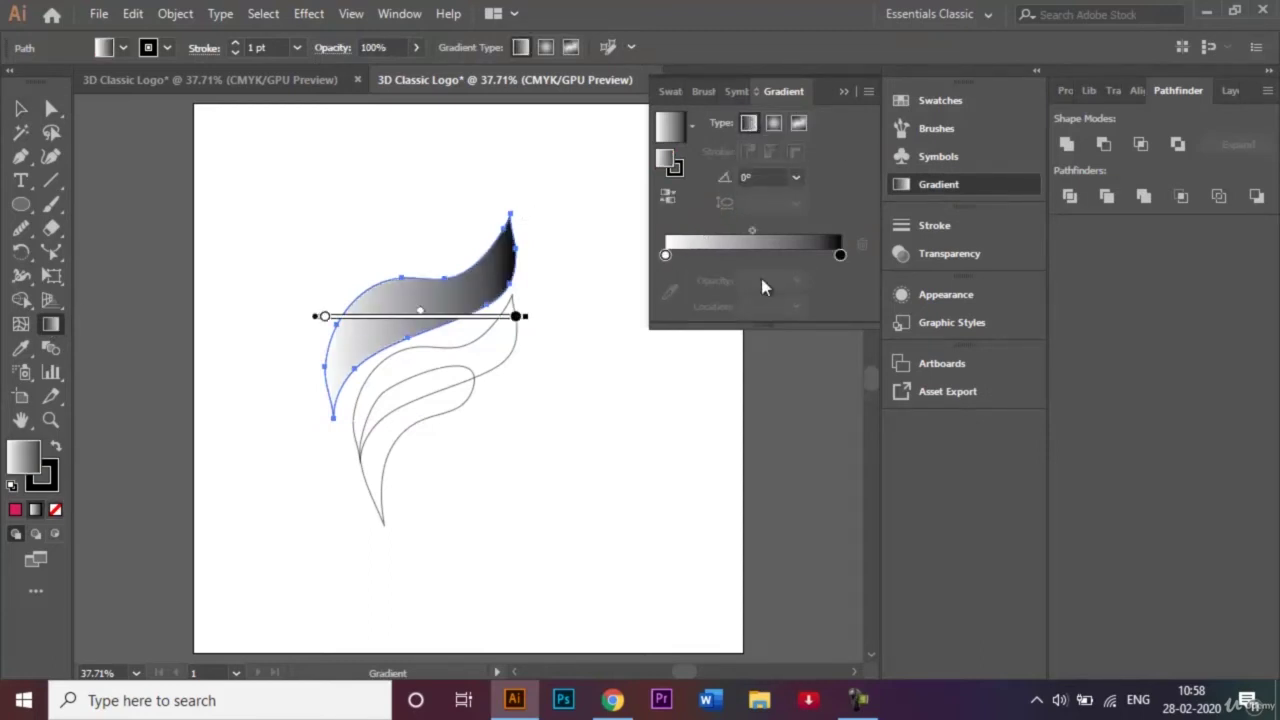
# Step: Set the upper wave's gradient to run from orange at the start stop to dark magenta at the end stop
pyautogui.doubleClick(666, 256)
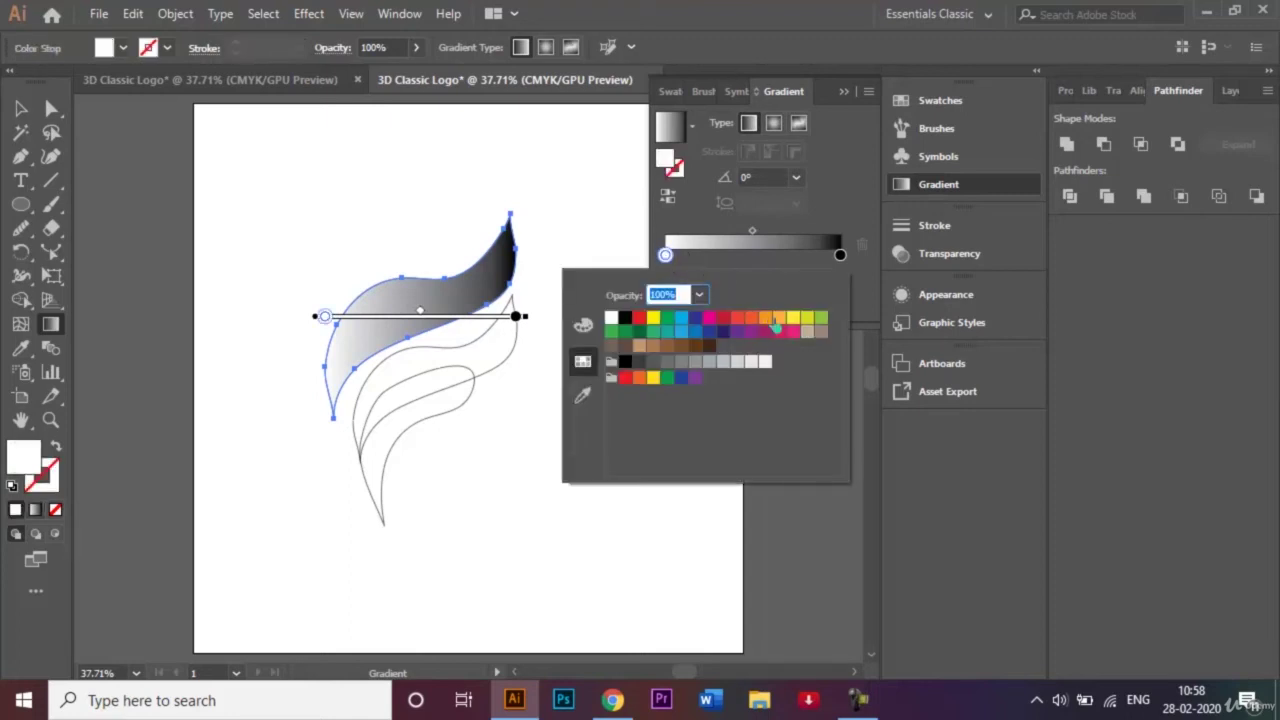
pyautogui.click(766, 320)
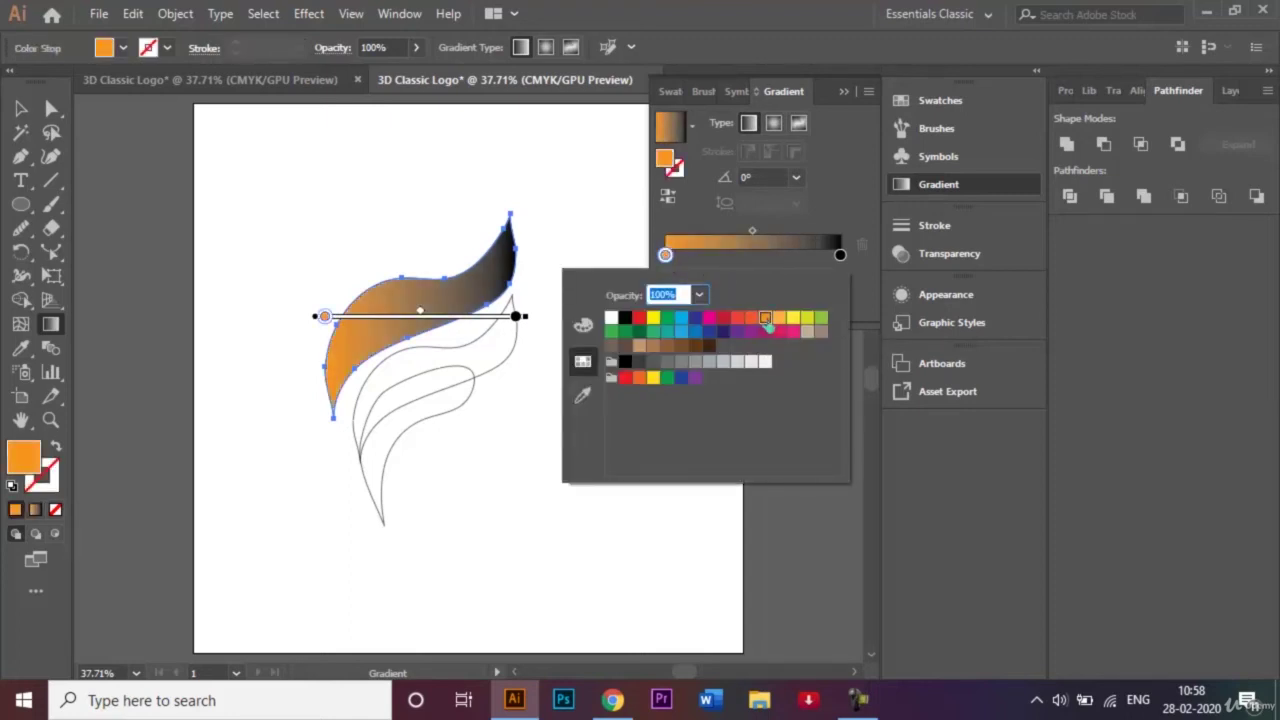
pyautogui.doubleClick(842, 258)
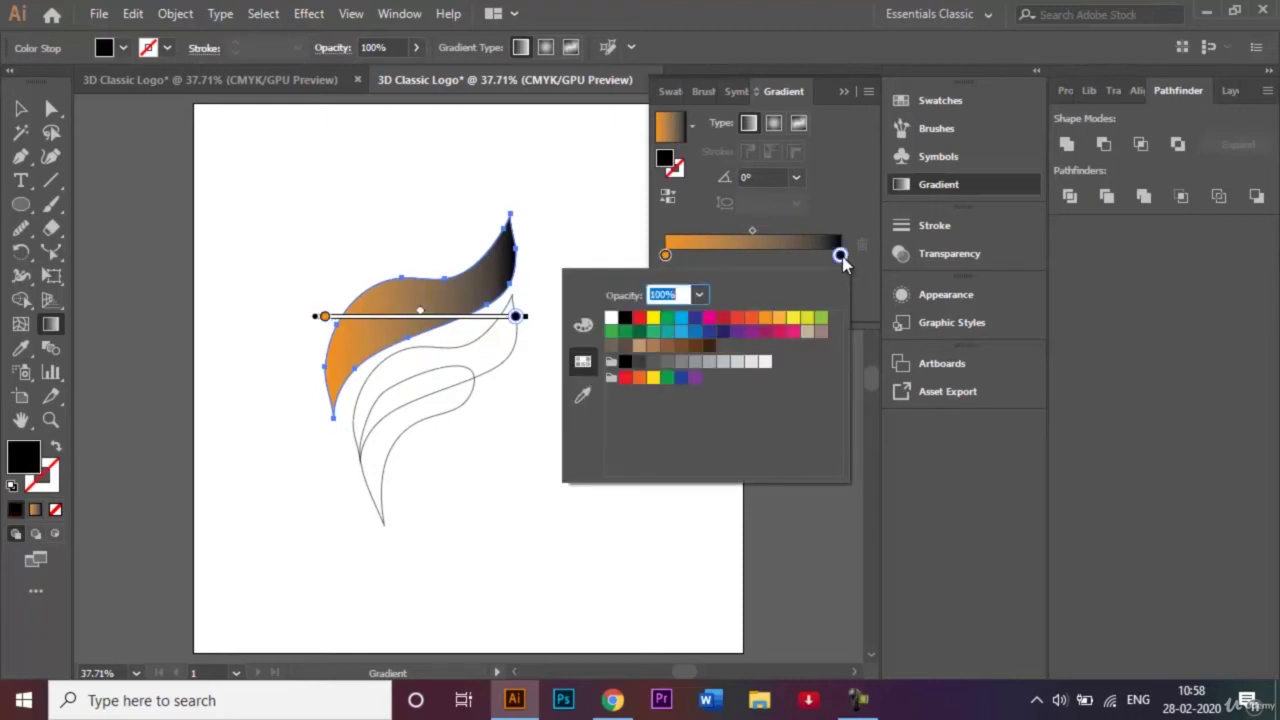
pyautogui.click(765, 332)
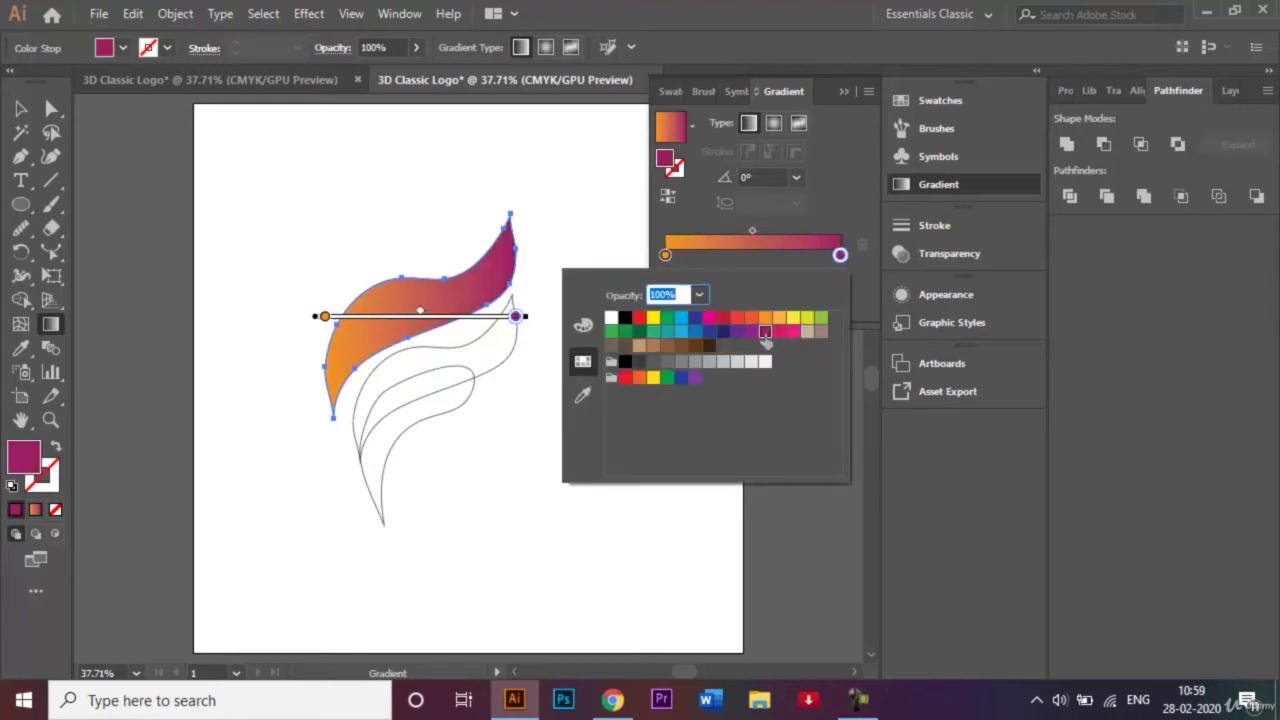
pyautogui.click(842, 96)
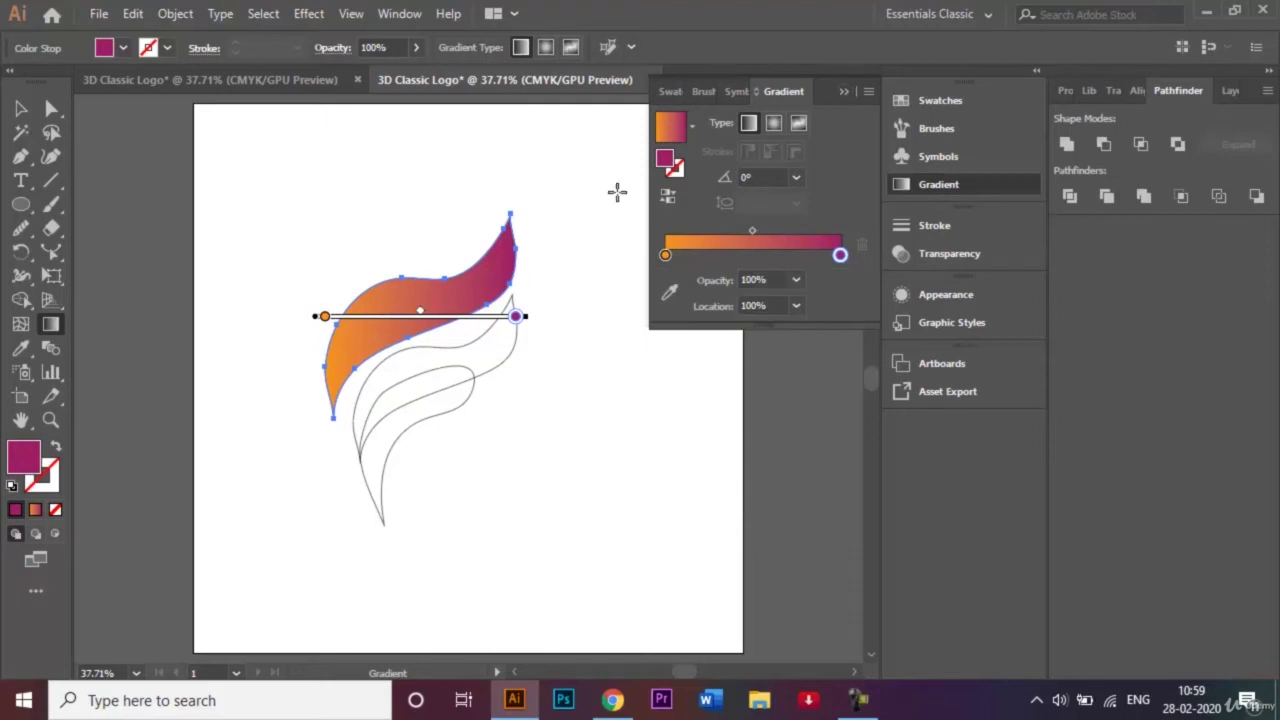
# Step: Angle the upper wave's gradient diagonally at about 32°, running from its lower-left part towards the upper right, and deselect the shape
pyautogui.moveTo(345, 350); pyautogui.dragTo(459, 281)
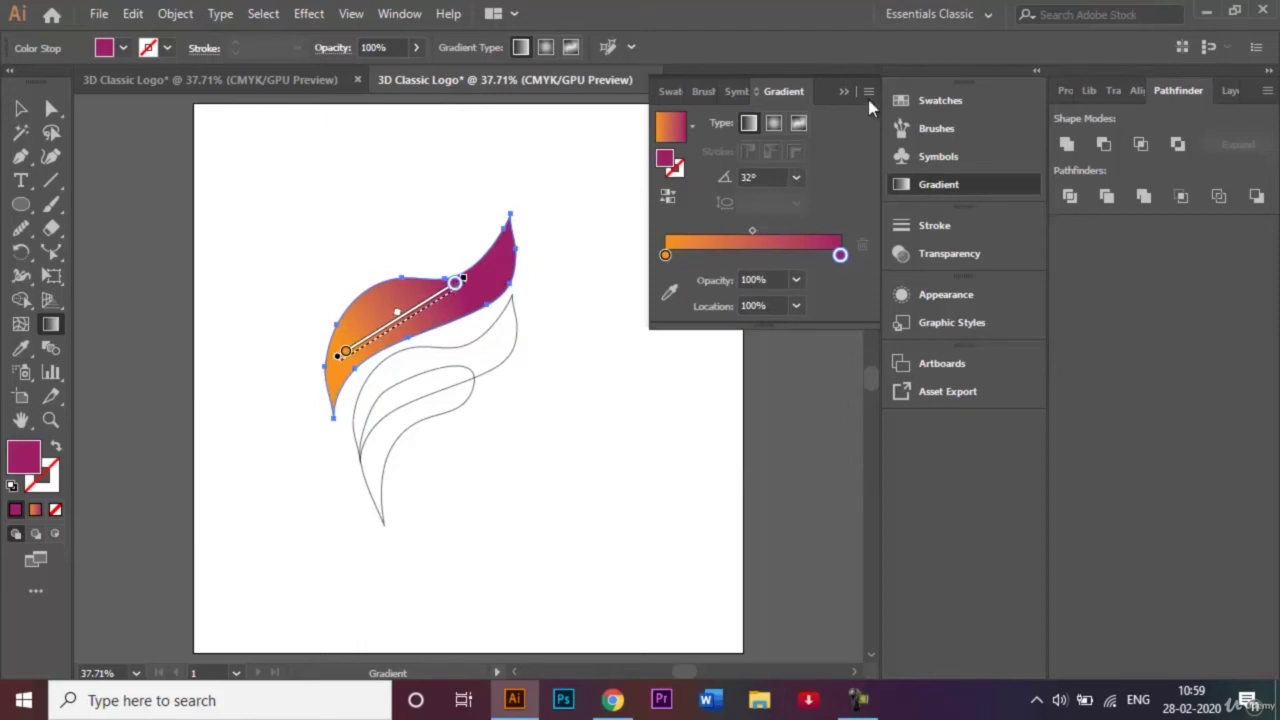
pyautogui.click(842, 91)
pyautogui.click(21, 108)
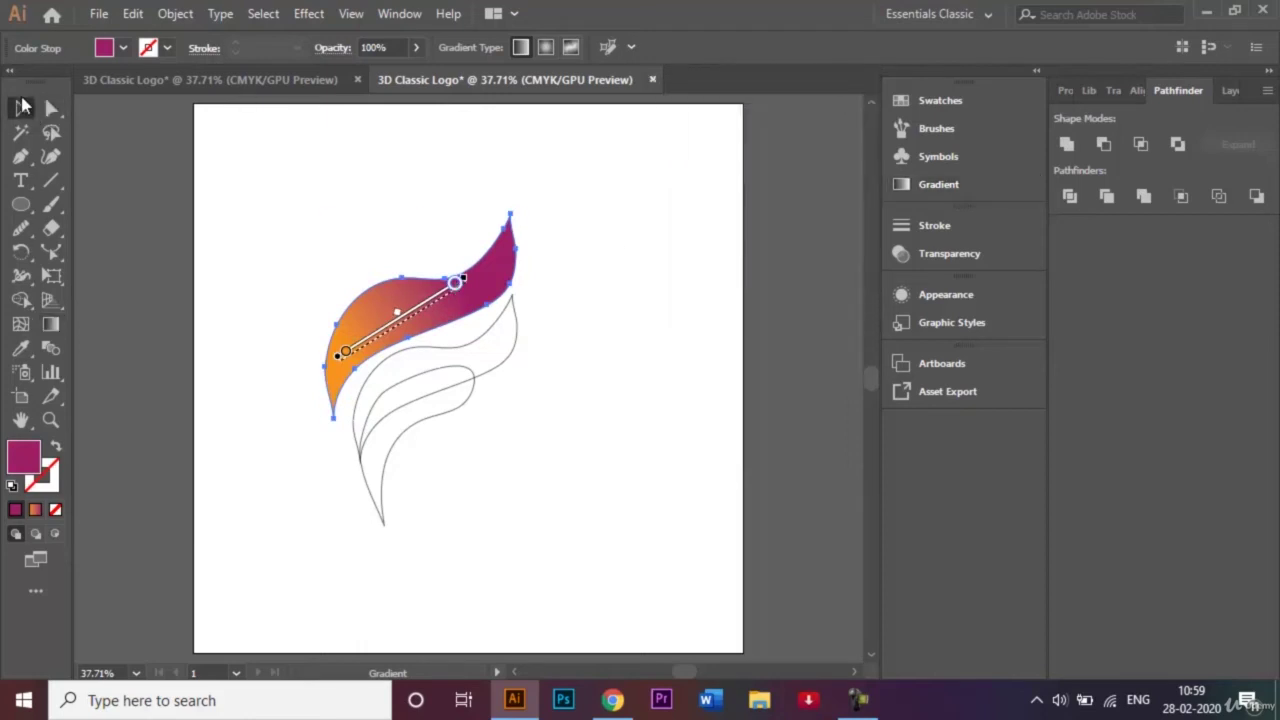
pyautogui.click(212, 110)
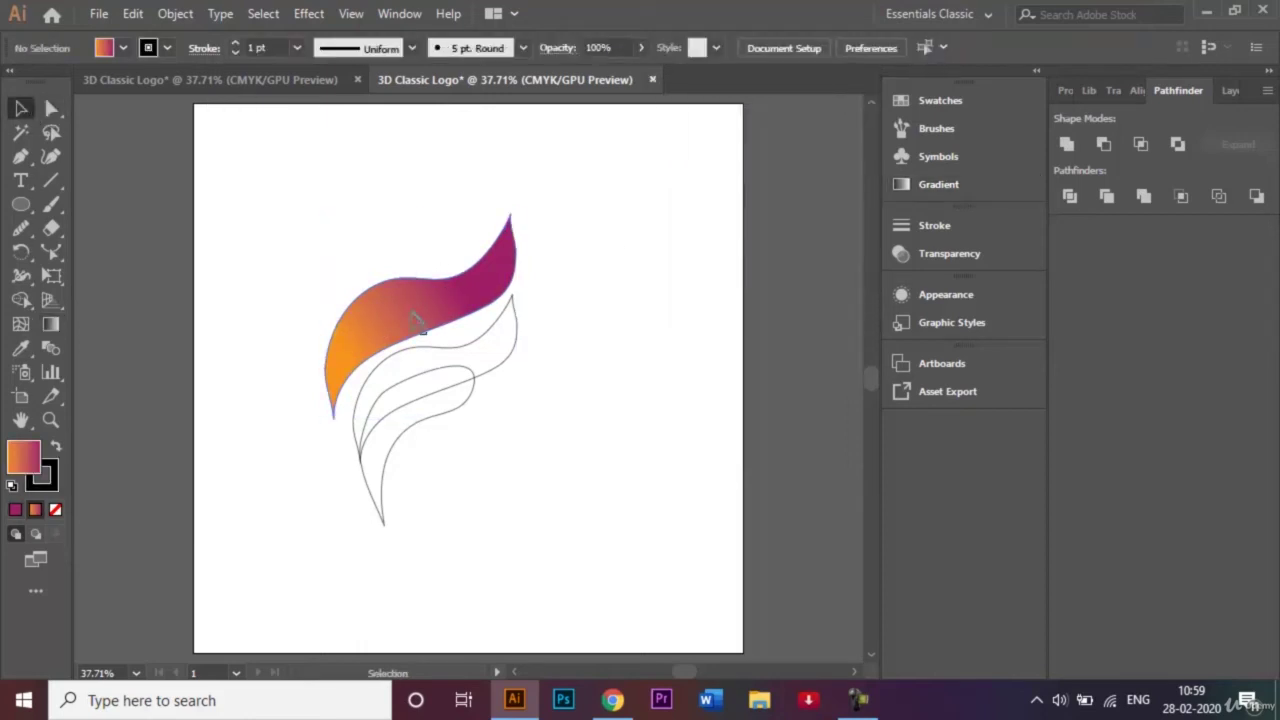
# Step: Copy the upper wave's orange-to-magenta gradient fill onto the lower wave
pyautogui.click(489, 343)
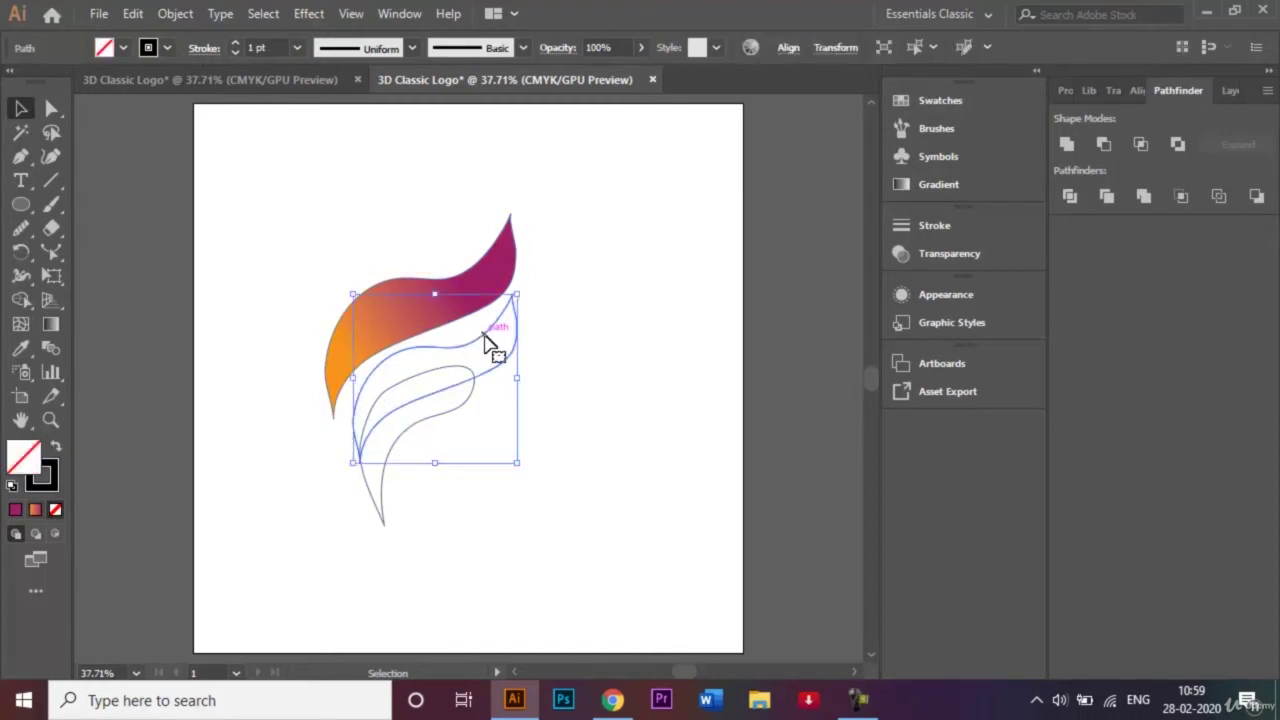
pyautogui.click(22, 349)
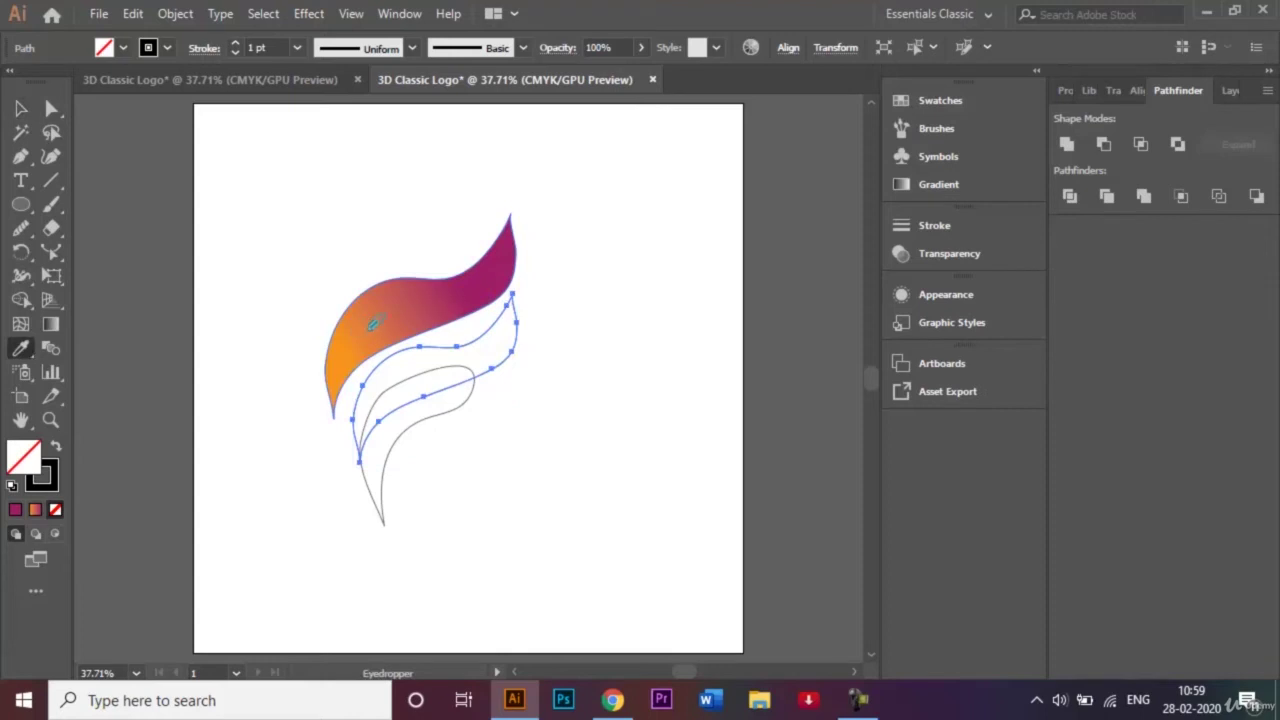
pyautogui.click(373, 322)
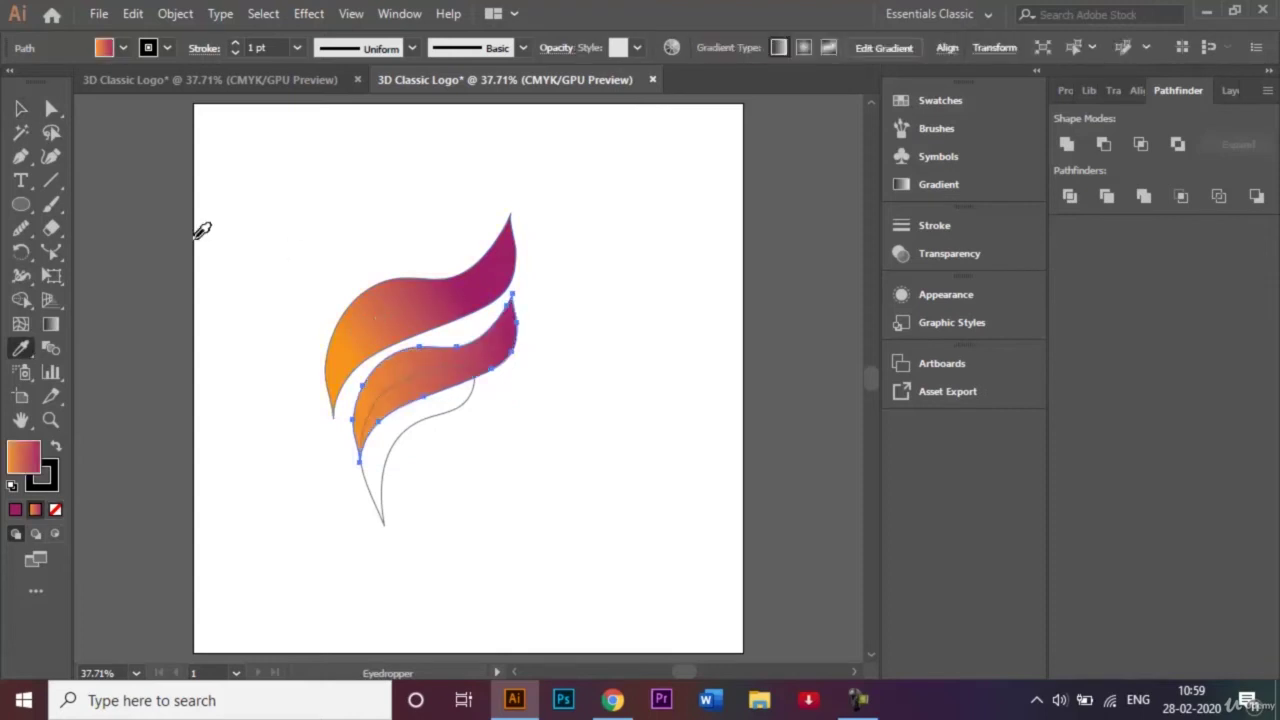
# Step: Angle the lower wave's gradient at about -158°, running from orange at its upper right to magenta at its lower left, and deselect it
pyautogui.doubleClick(52, 327)
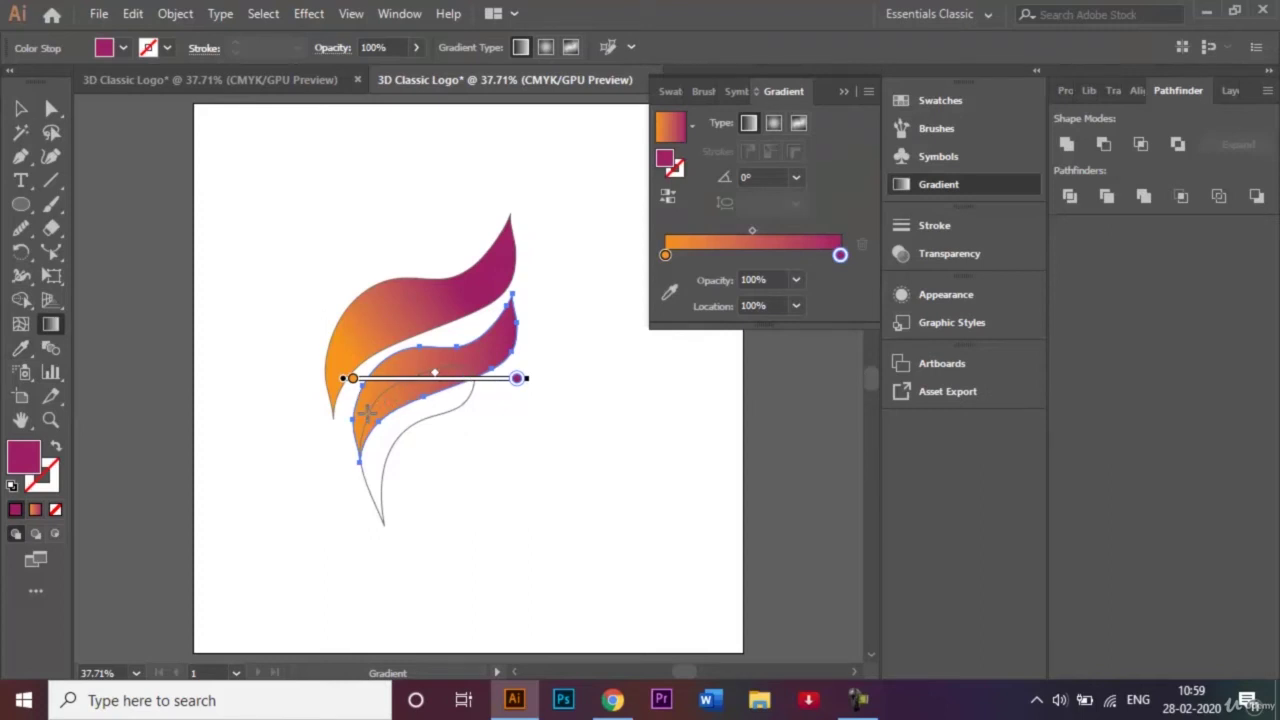
pyautogui.moveTo(368, 411)
pyautogui.mouseDown()
pyautogui.moveTo(412, 390)
pyautogui.moveTo(446, 350)
pyautogui.moveTo(488, 343)
pyautogui.moveTo(392, 382)
pyautogui.moveTo(375, 405)
pyautogui.moveTo(372, 392)
pyautogui.mouseUp()
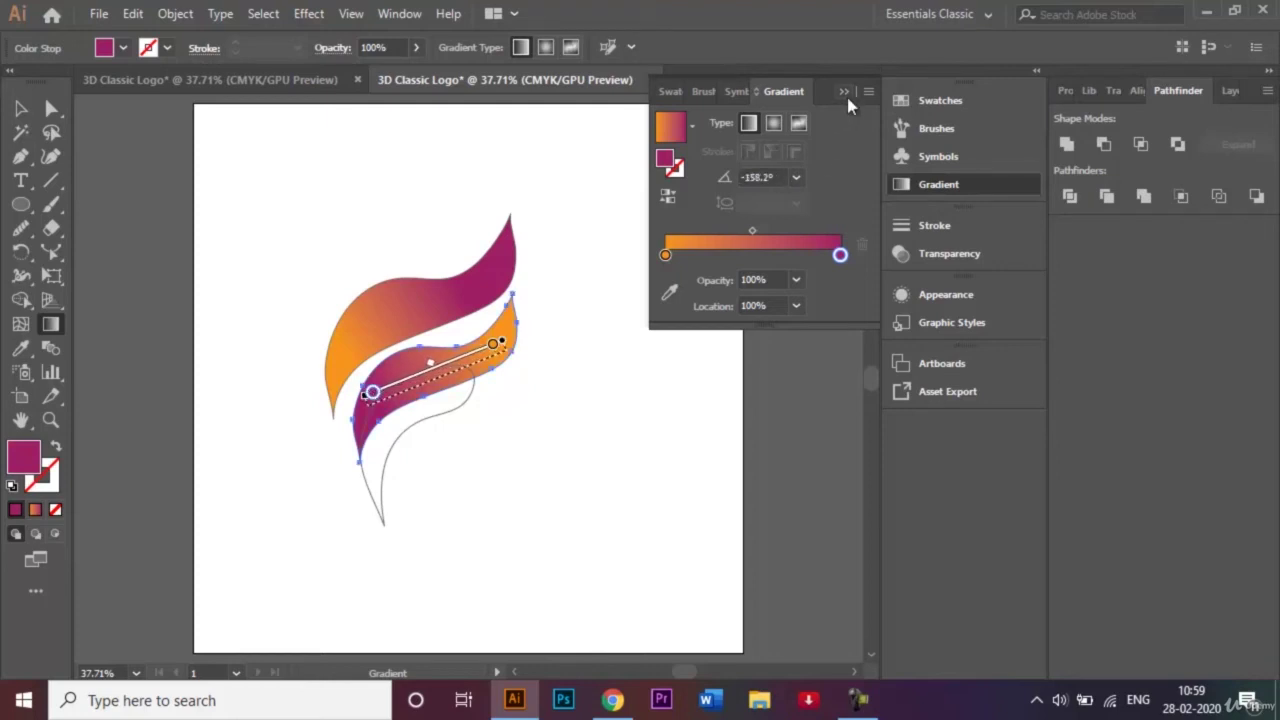
pyautogui.click(845, 93)
pyautogui.click(20, 110)
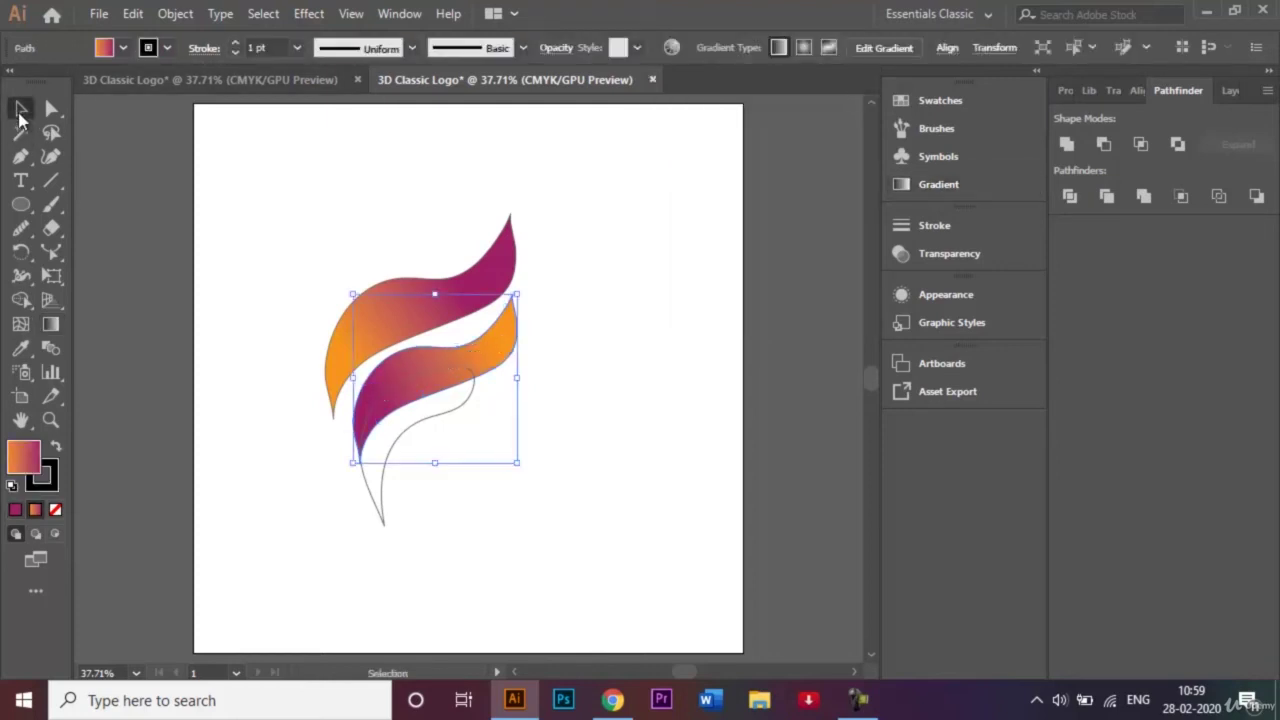
pyautogui.click(122, 140)
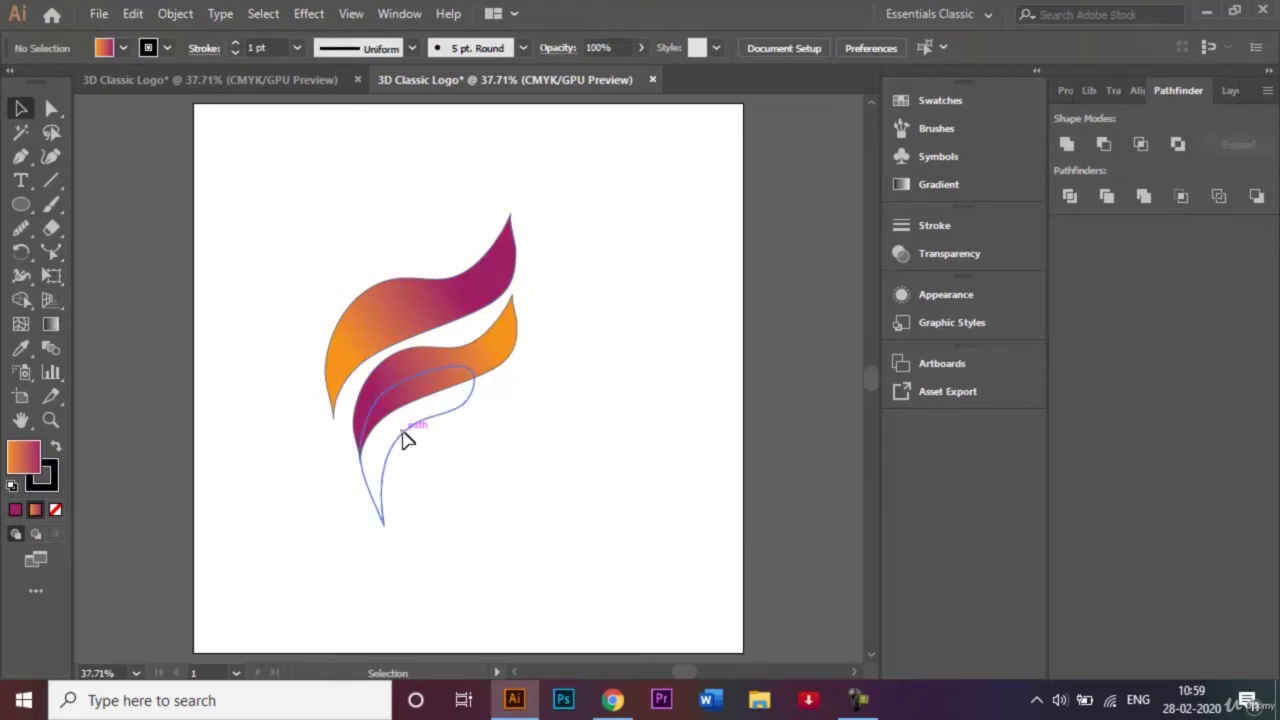
# Step: Copy the upper wave's orange-to-magenta gradient fill onto the stem shape
pyautogui.click(404, 440)
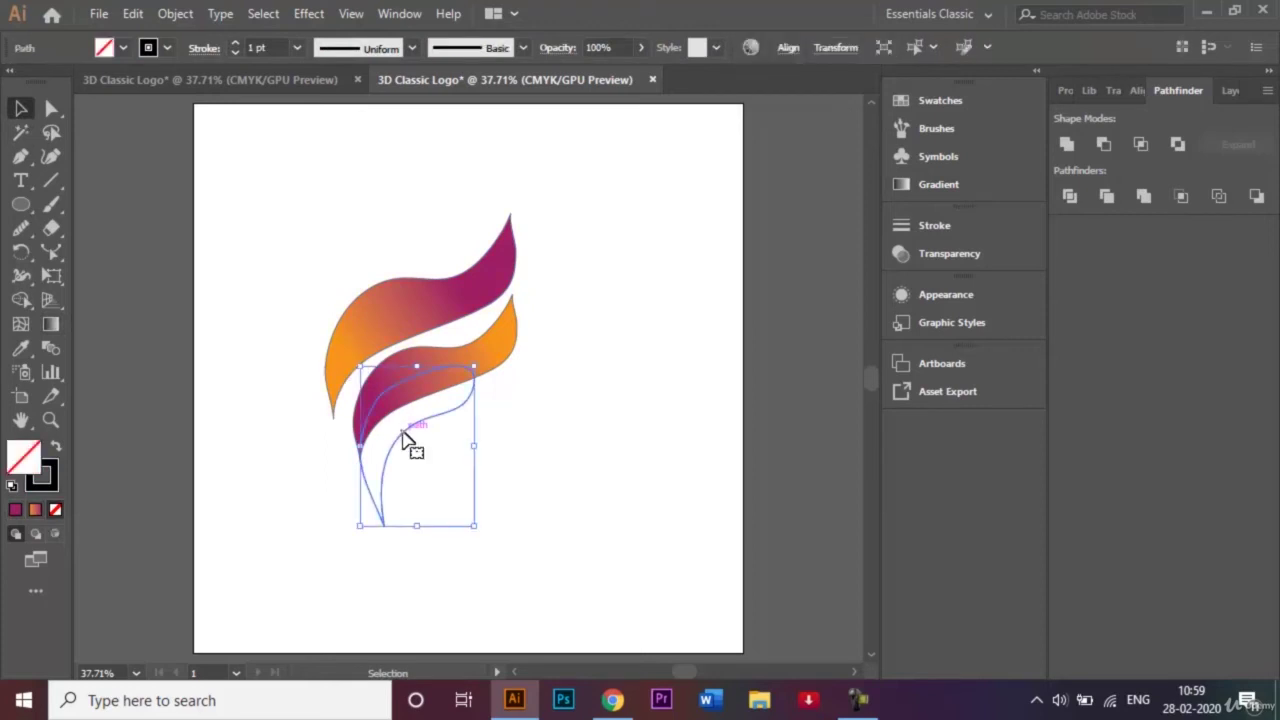
pyautogui.click(20, 348)
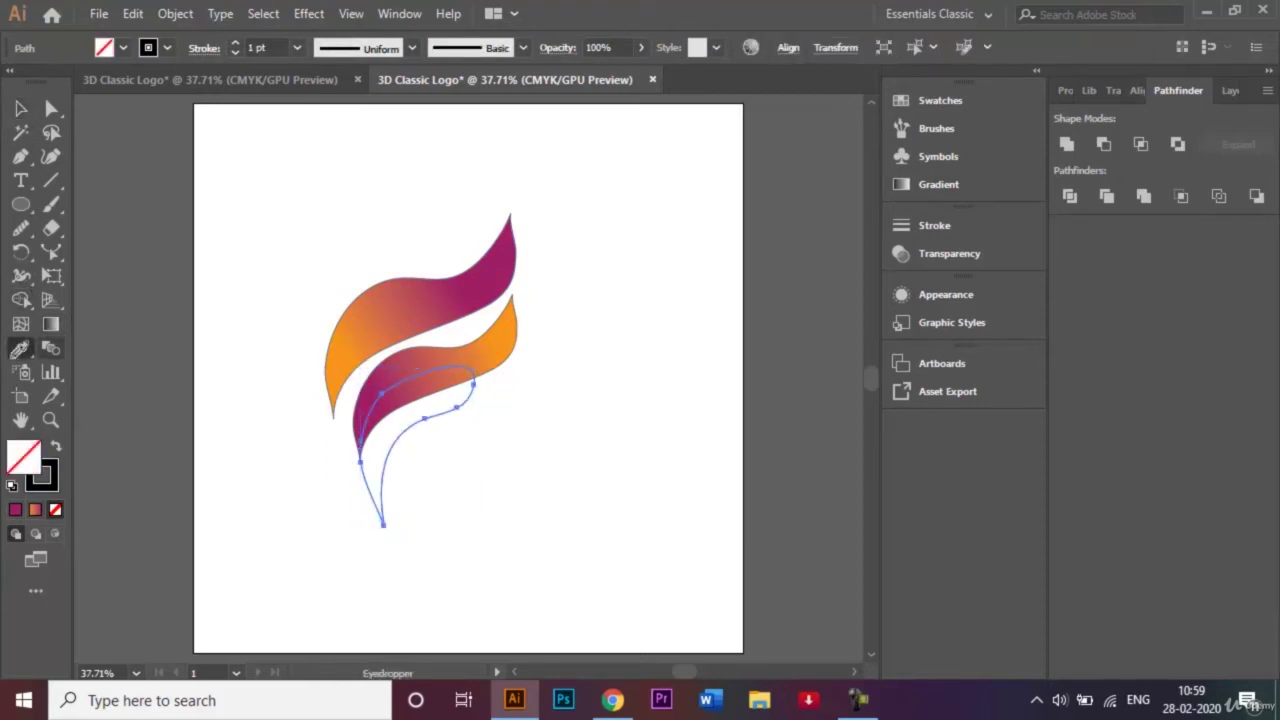
pyautogui.click(403, 307)
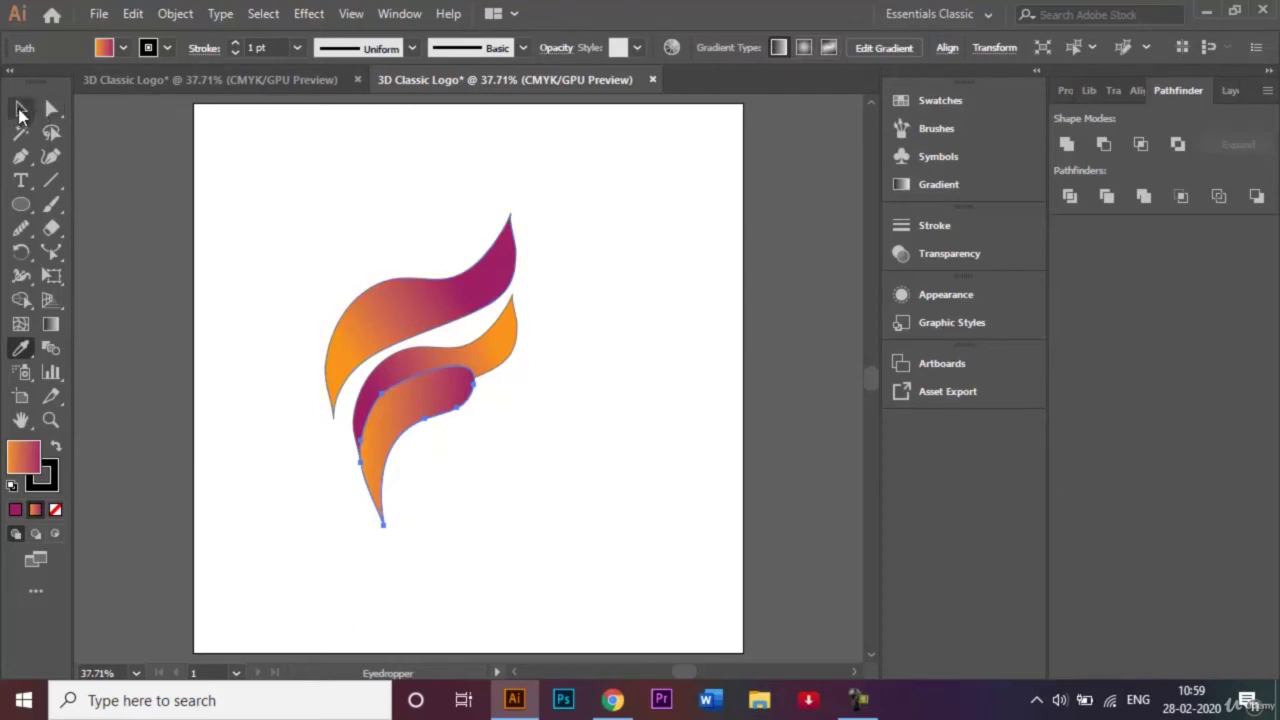
# Step: Angle the stem's gradient at about 58°, running from orange near its bottom tip to magenta near its top, and deselect it
pyautogui.doubleClick(51, 324)
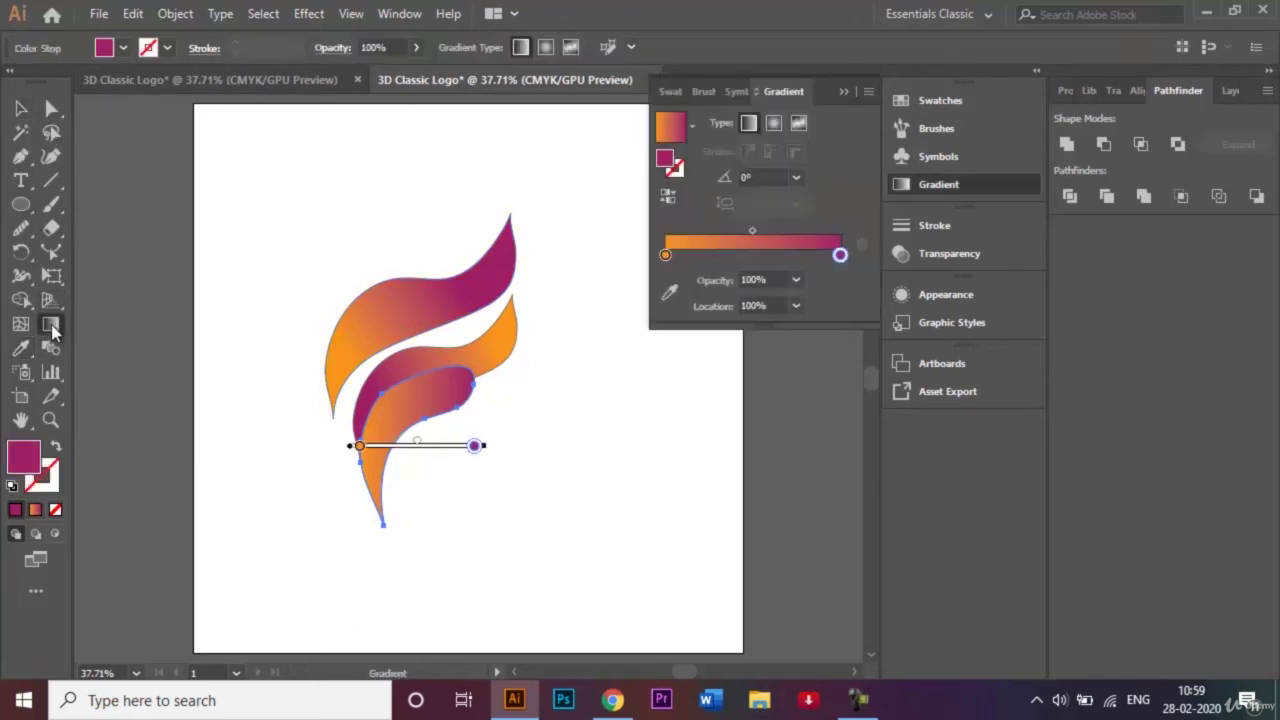
pyautogui.moveTo(374, 476)
pyautogui.mouseDown()
pyautogui.moveTo(403, 406)
pyautogui.moveTo(433, 382)
pyautogui.mouseUp()
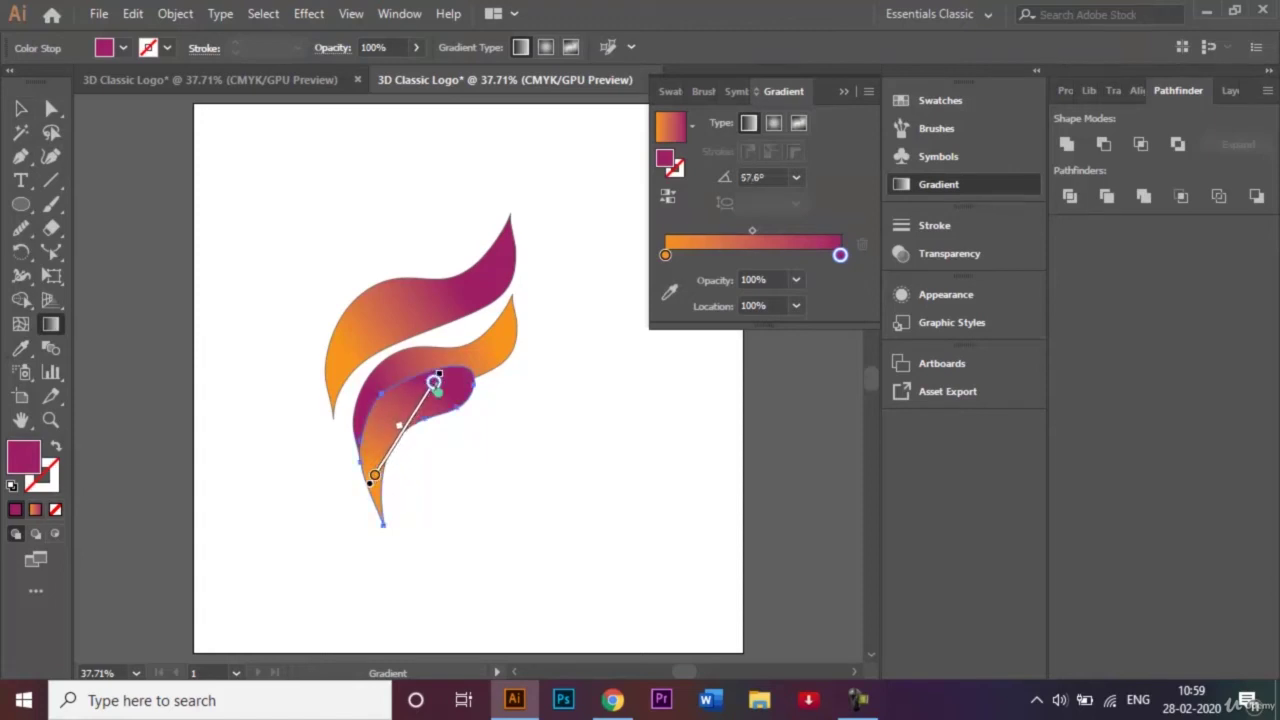
pyautogui.click(841, 88)
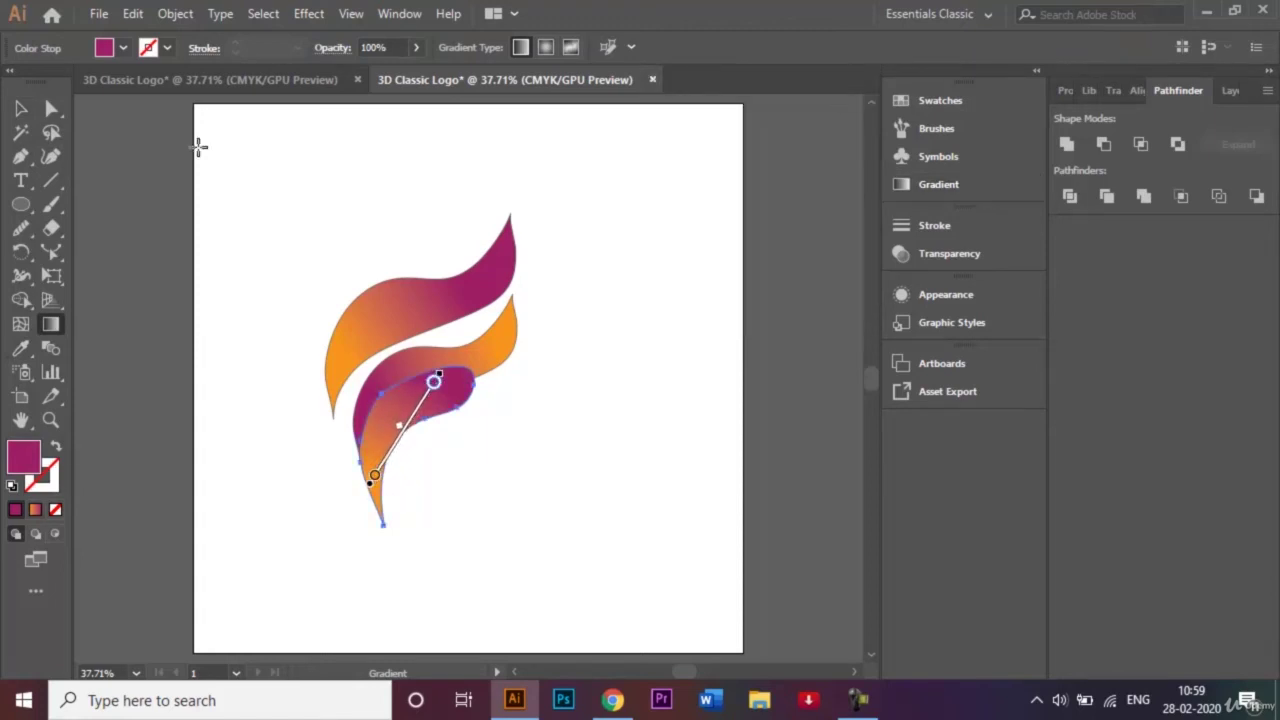
pyautogui.click(21, 108)
pyautogui.click(231, 154)
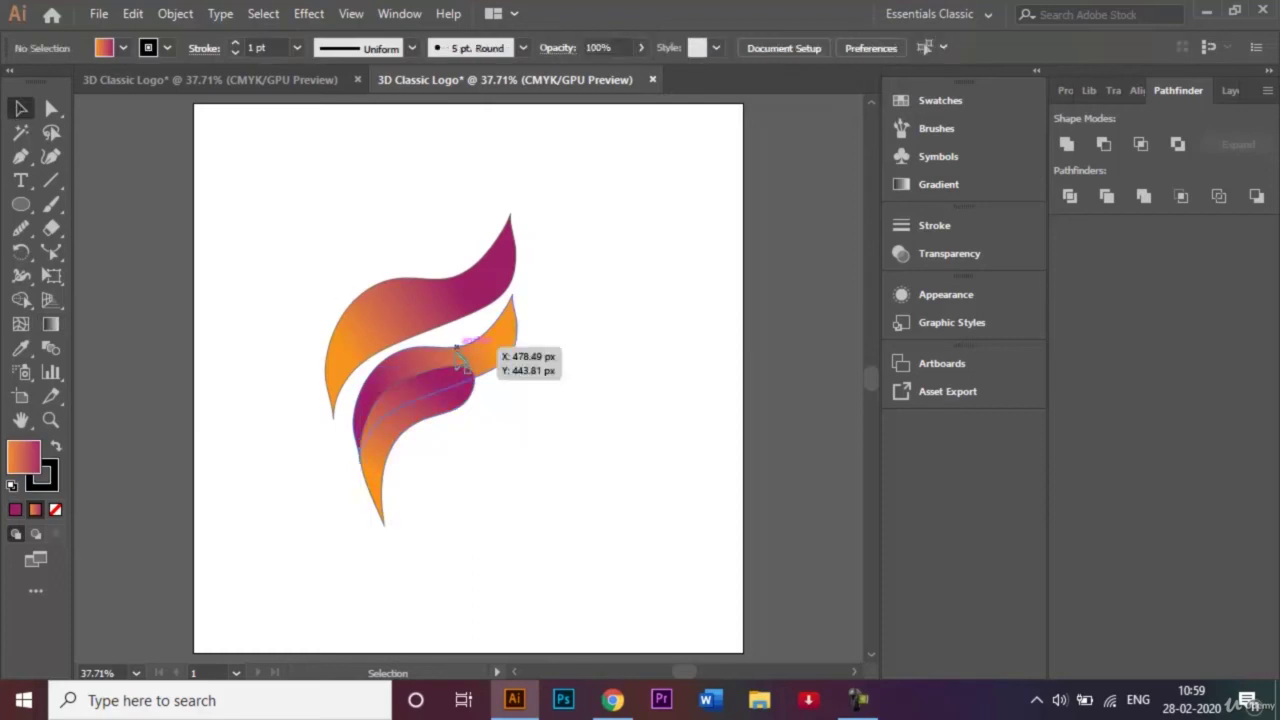
# Step: Send the stem shape to the back so that it sits behind the lower wave, and deselect it
pyautogui.click(440, 400)
pyautogui.rightClick(440, 400)
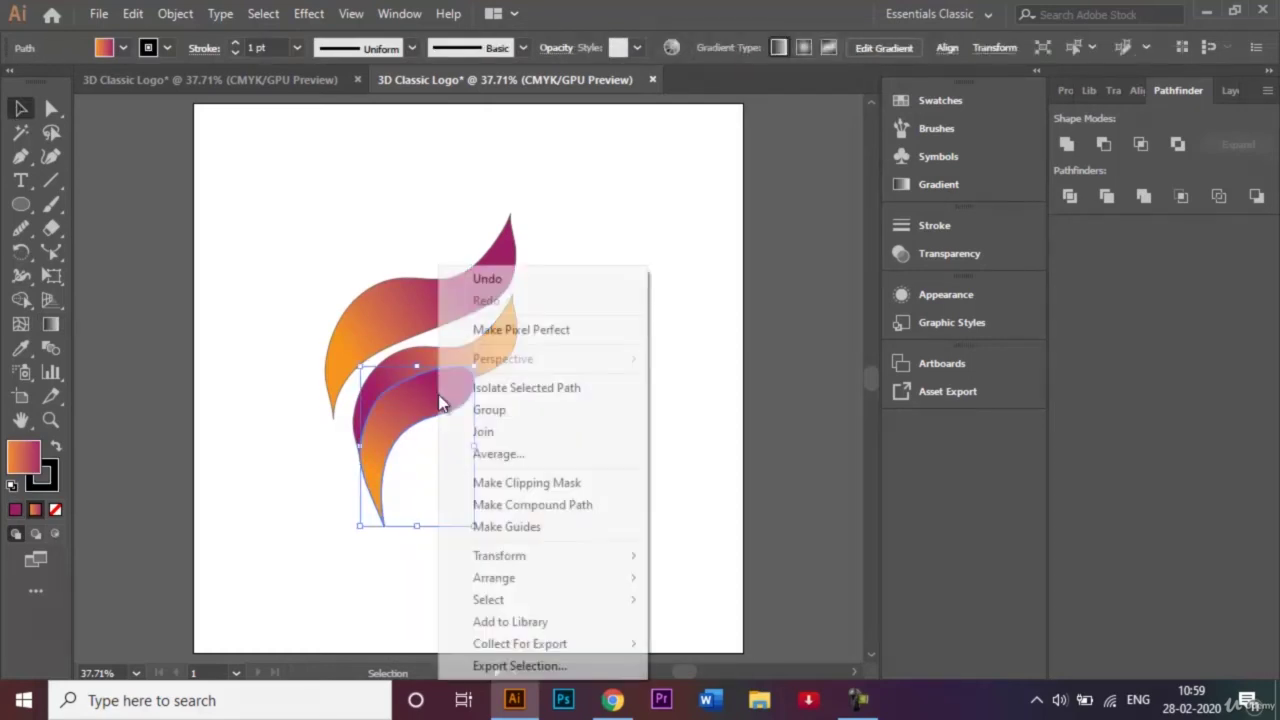
pyautogui.moveTo(570, 580)
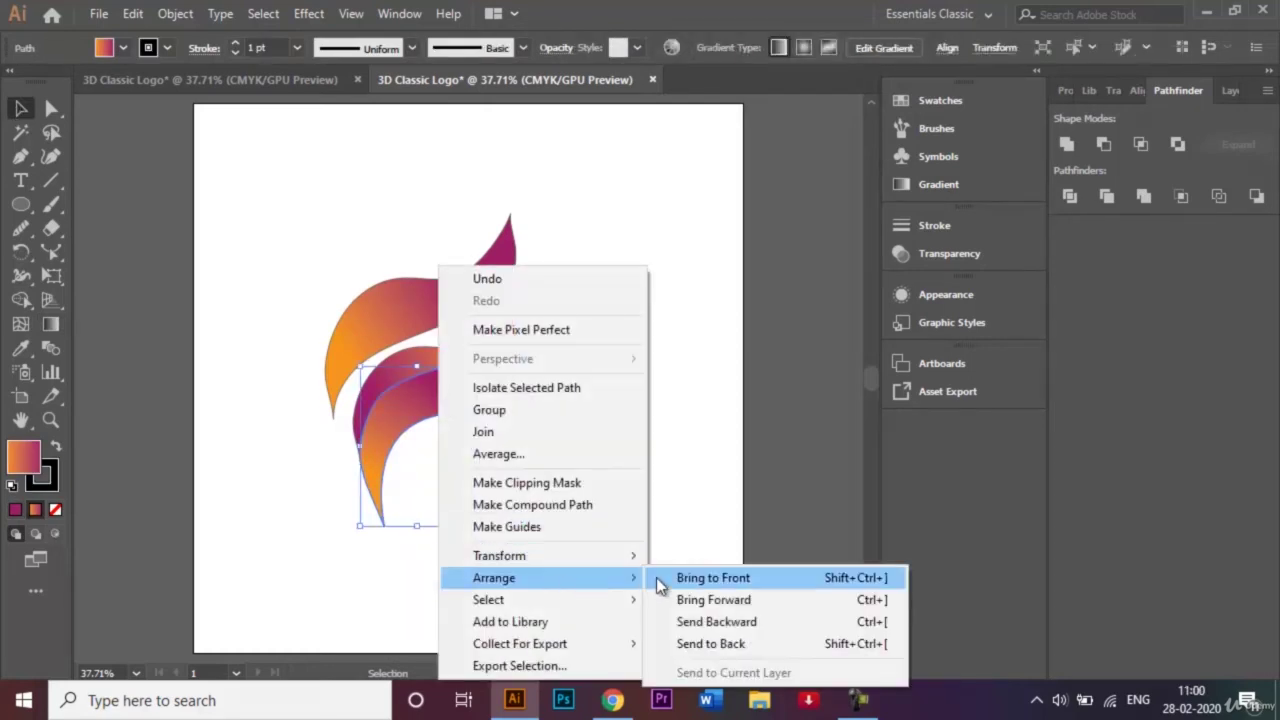
pyautogui.click(737, 644)
pyautogui.click(586, 443)
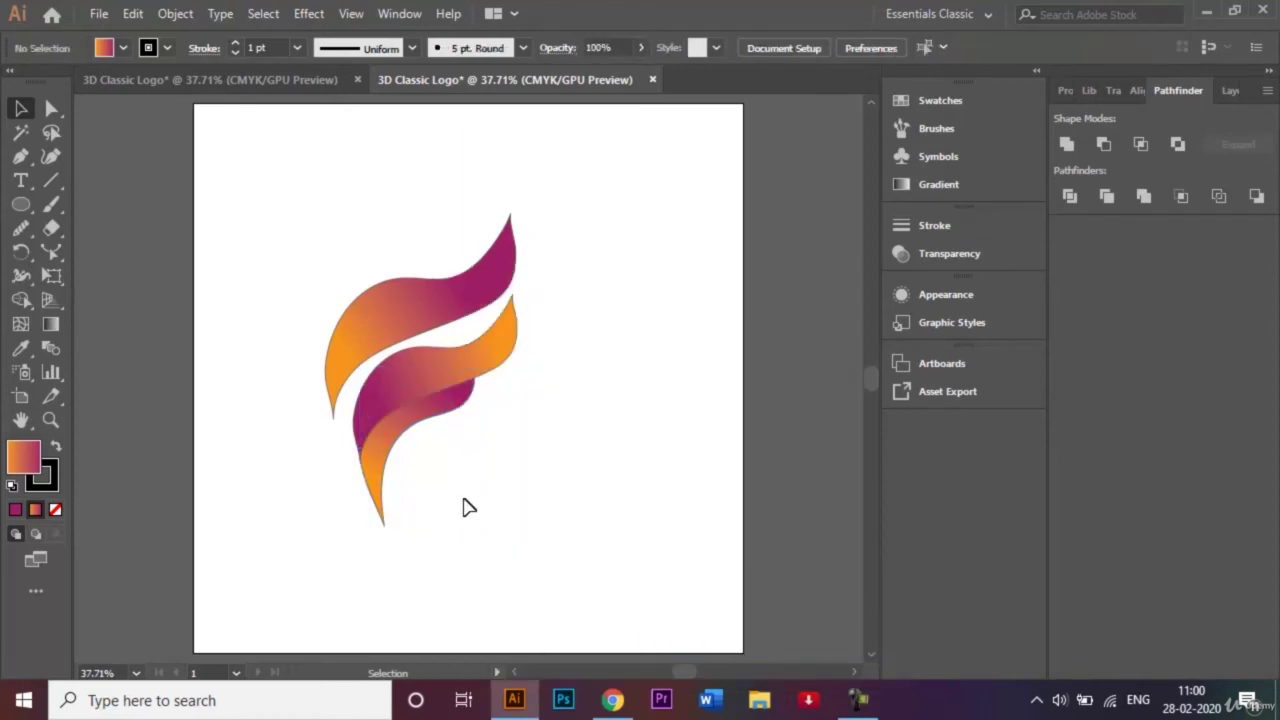
# Step: Remove the black stroke from all three logo shapes and deselect them
pyautogui.moveTo(466, 506); pyautogui.dragTo(332, 237)
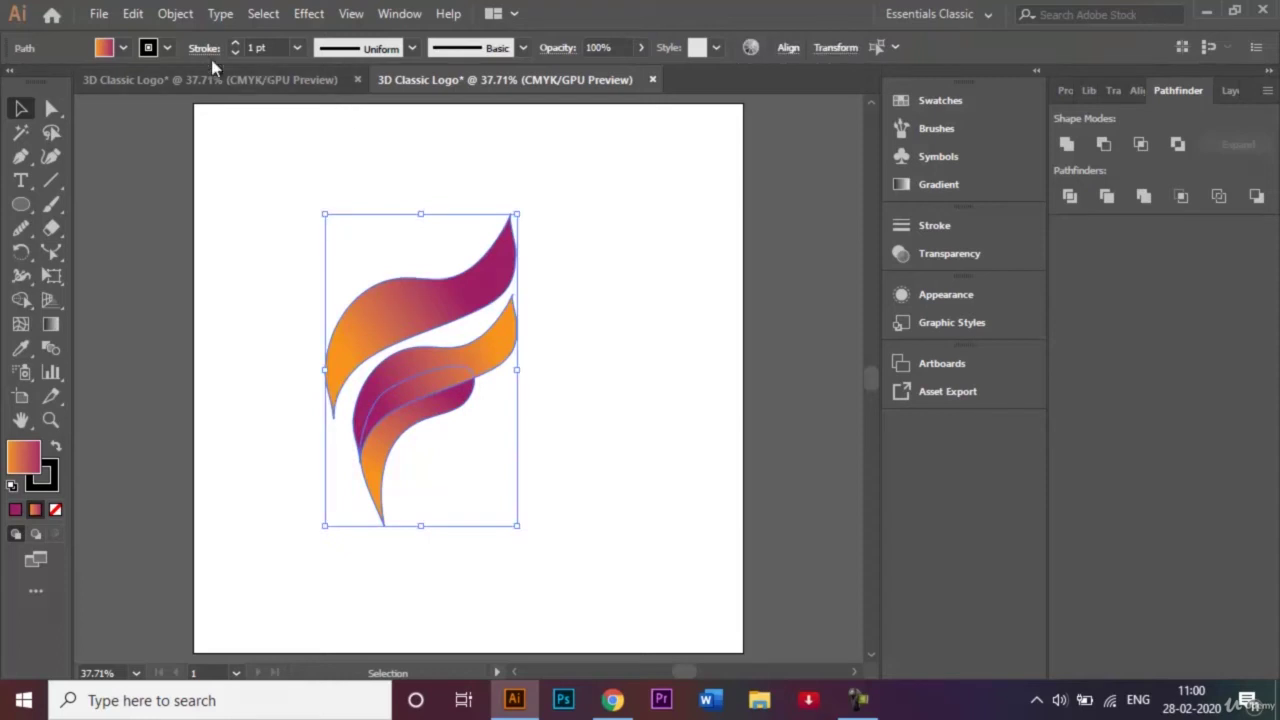
pyautogui.click(166, 47)
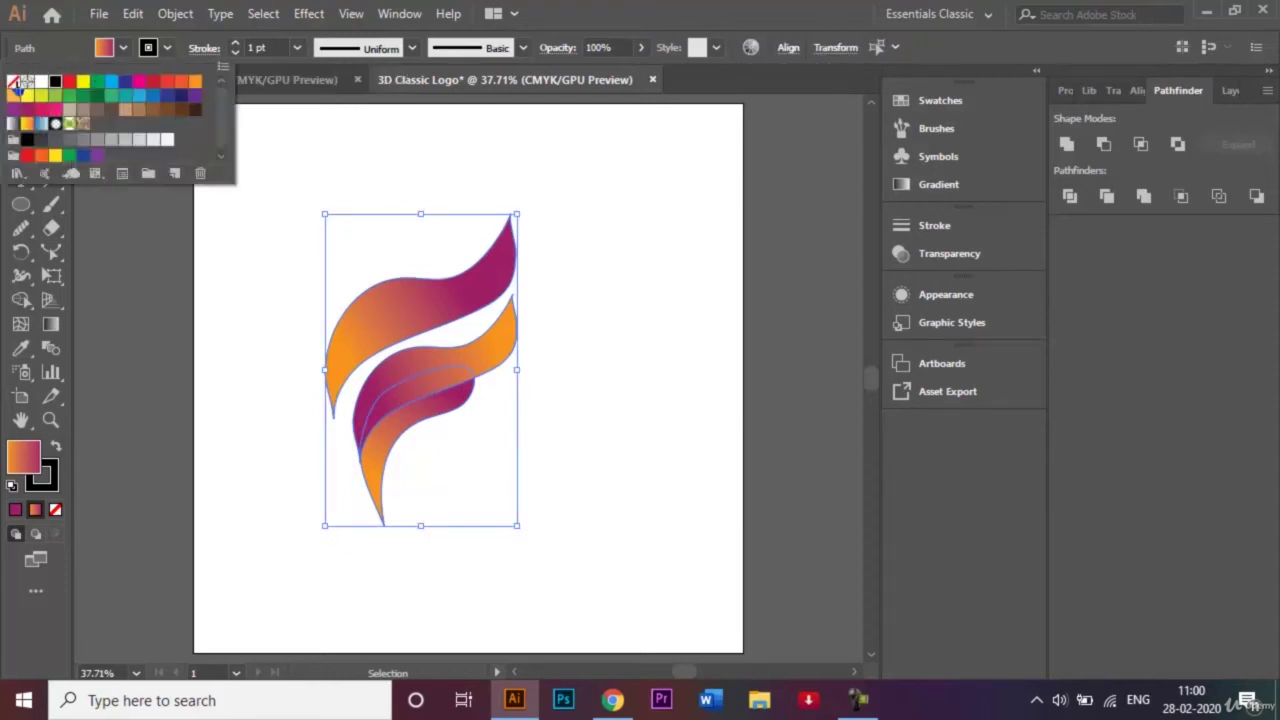
pyautogui.click(13, 82)
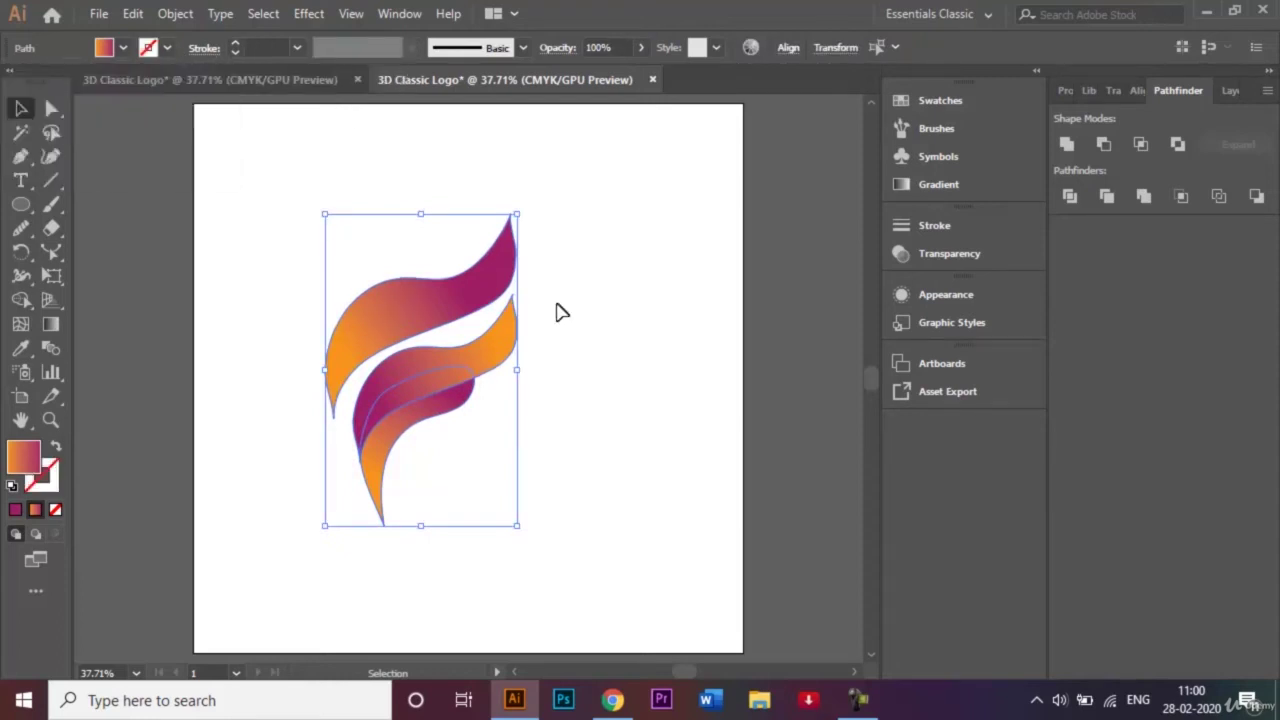
pyautogui.click(563, 520)
# Step: Enlarge the whole logo to nearly the full artboard height, shift it slightly towards the artboard's centre, and deselect it
pyautogui.moveTo(482, 535); pyautogui.dragTo(337, 243)
pyautogui.moveTo(518, 213); pyautogui.dragTo(588, 394)
pyautogui.hotkey('ctrl', '0')
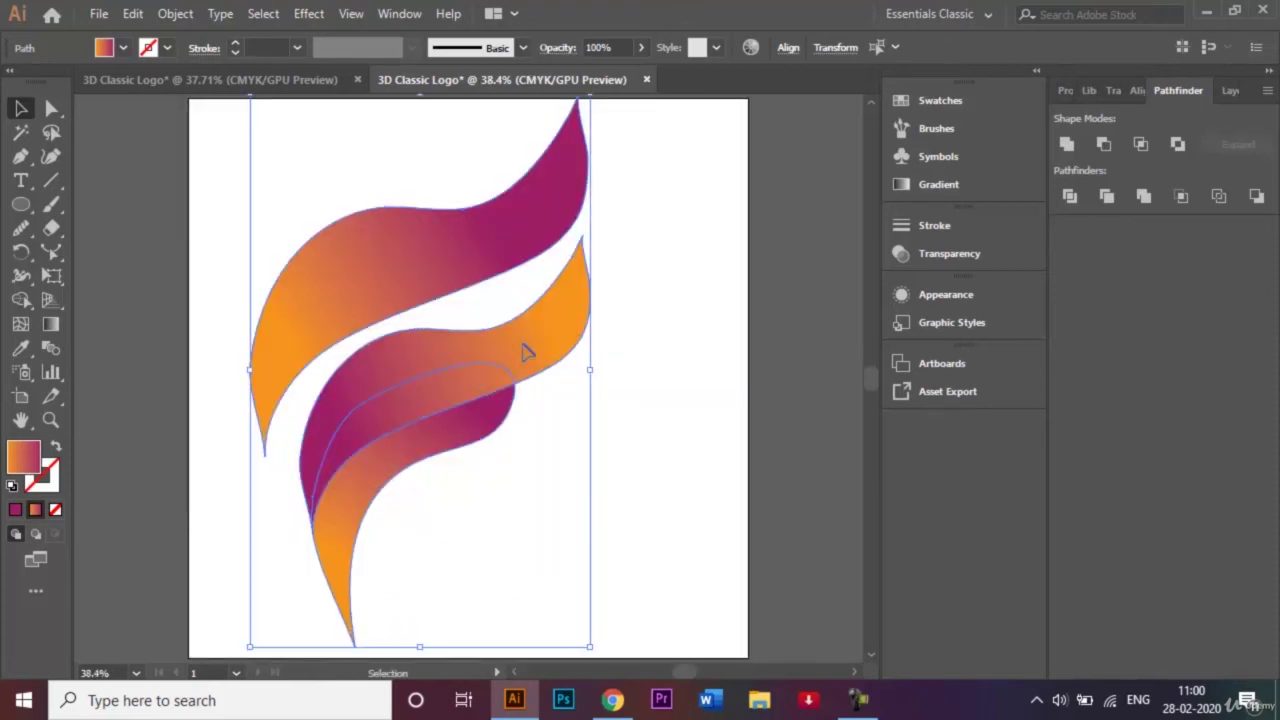
pyautogui.moveTo(523, 345); pyautogui.dragTo(543, 355)
pyautogui.click(645, 410)
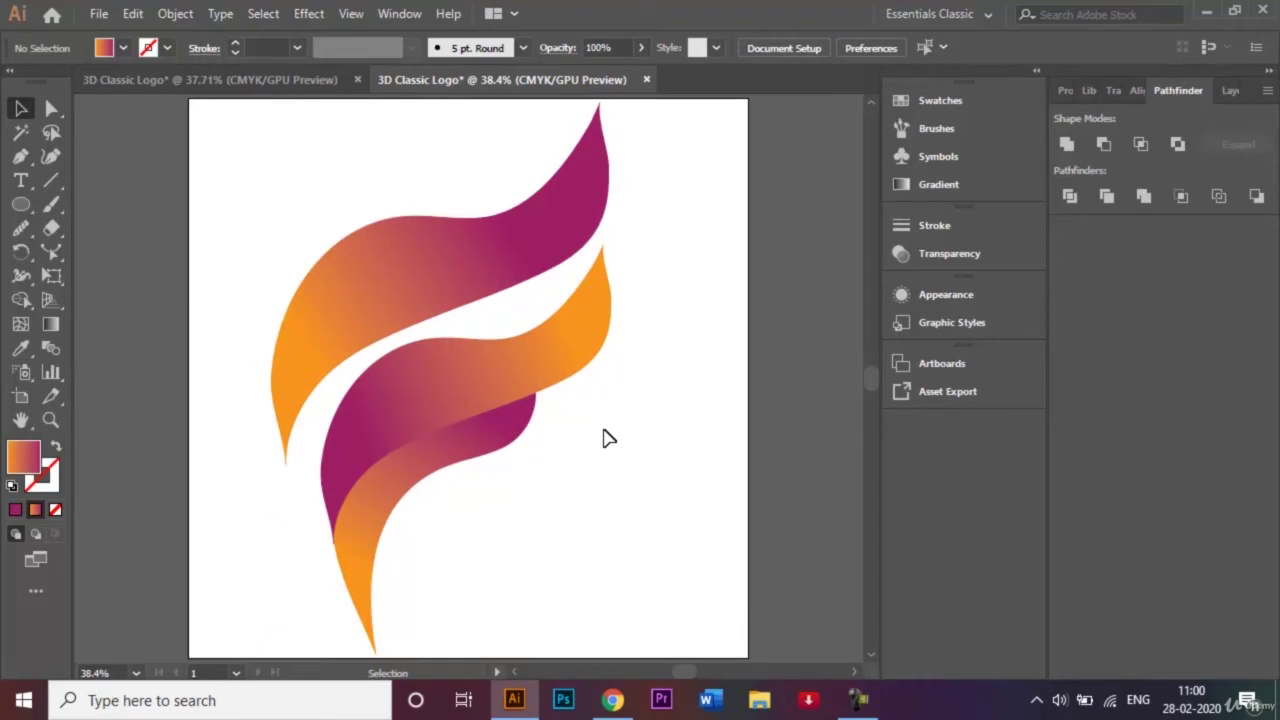
# Step: Apply a black Multiply drop shadow to all three shapes with 45% opacity, 7 px X and Y offsets and 5 px blur
pyautogui.click(506, 437)
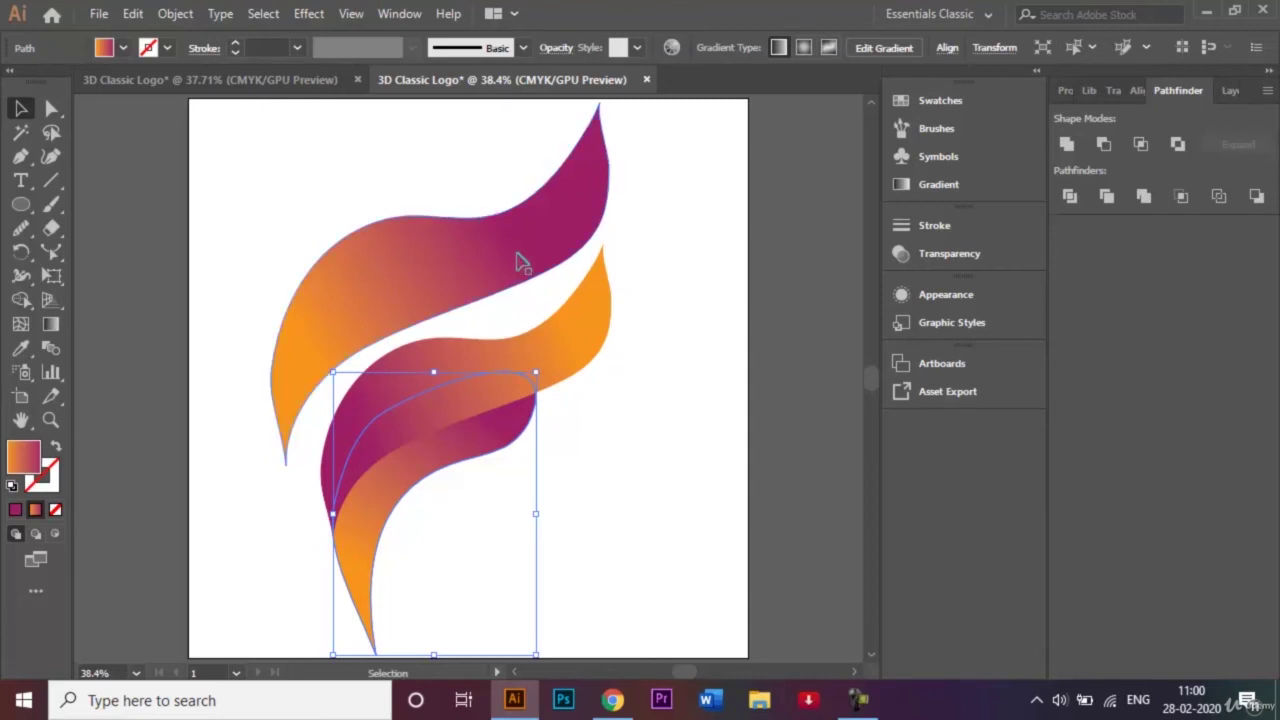
pyautogui.click(608, 366)
pyautogui.hotkey('ctrl', 'a')
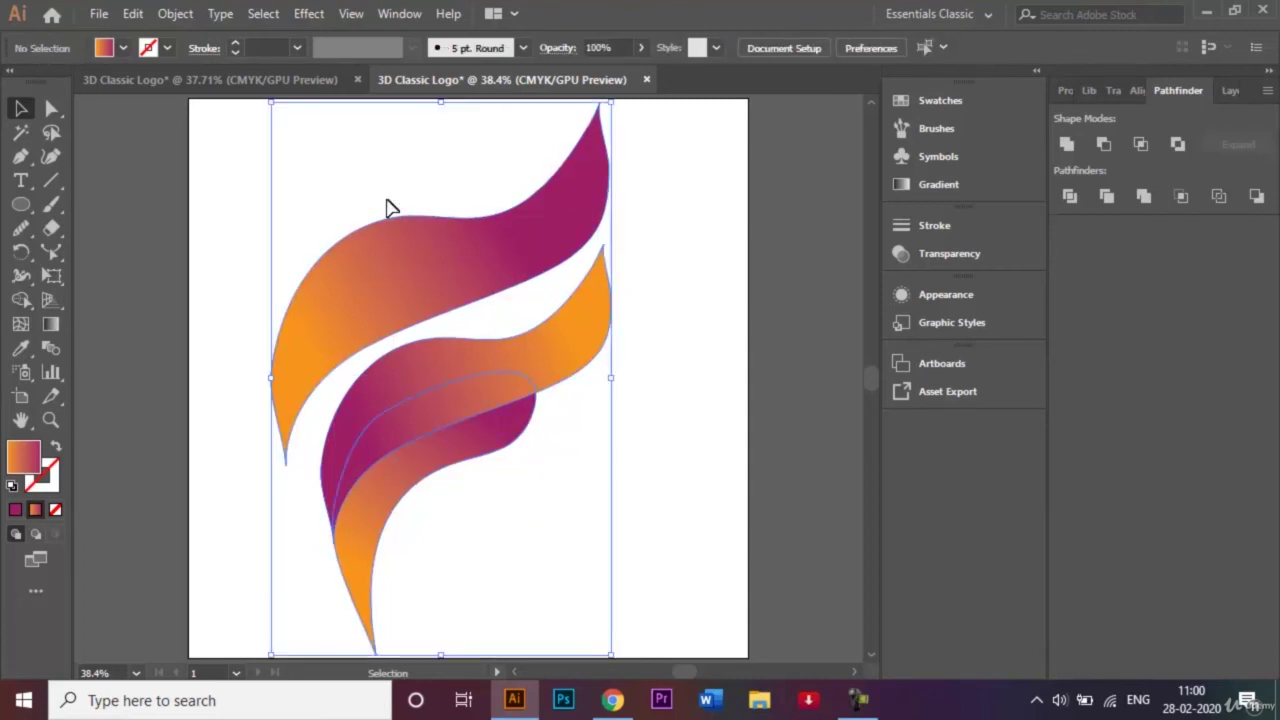
pyautogui.click(308, 14)
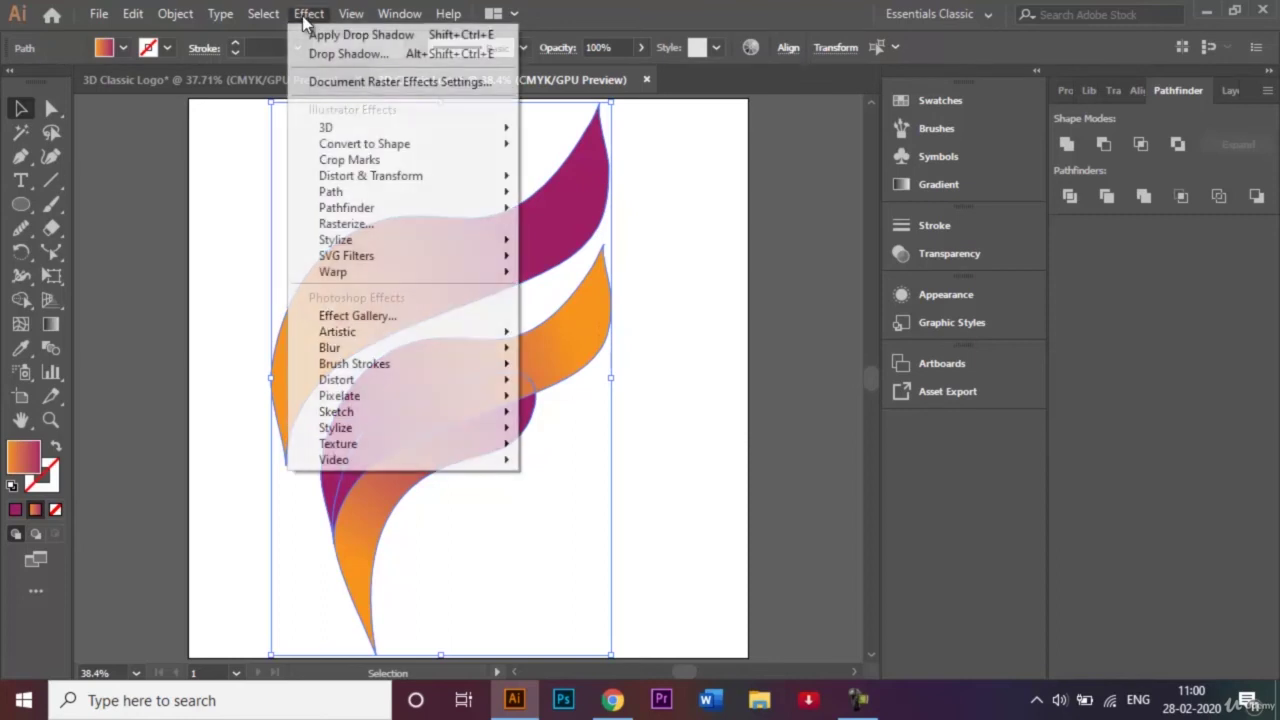
pyautogui.moveTo(406, 242)
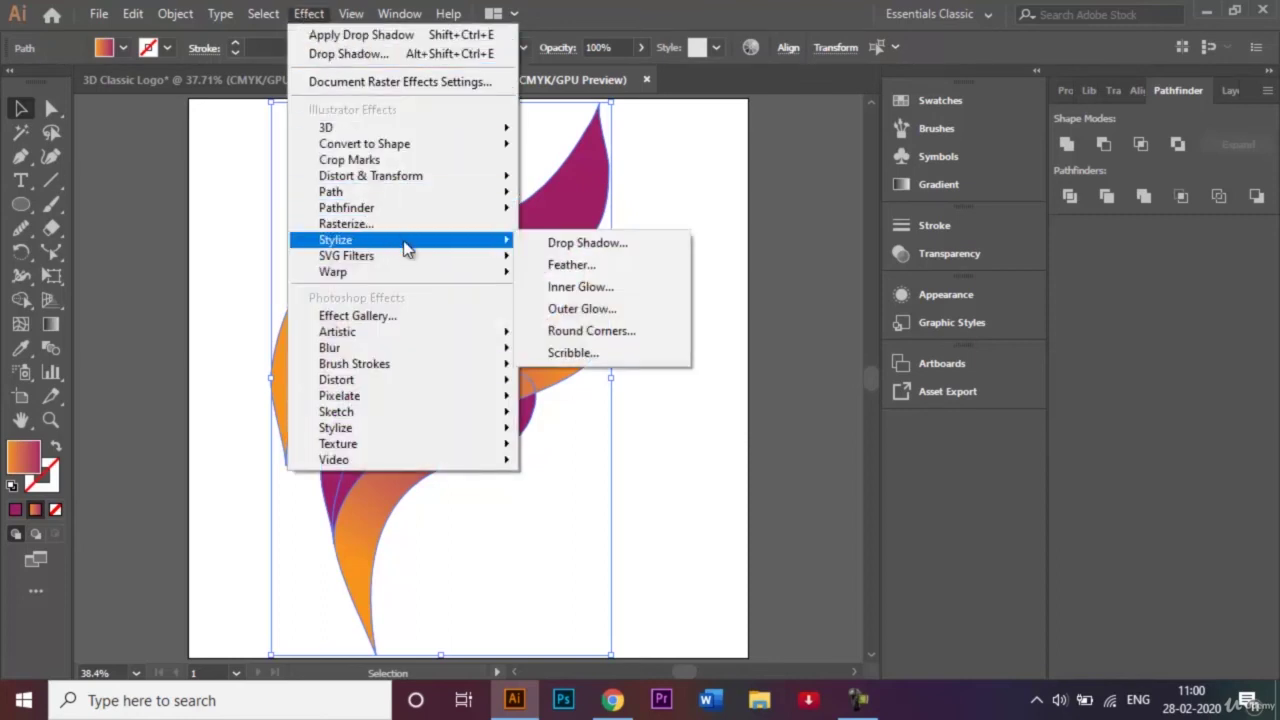
pyautogui.click(563, 244)
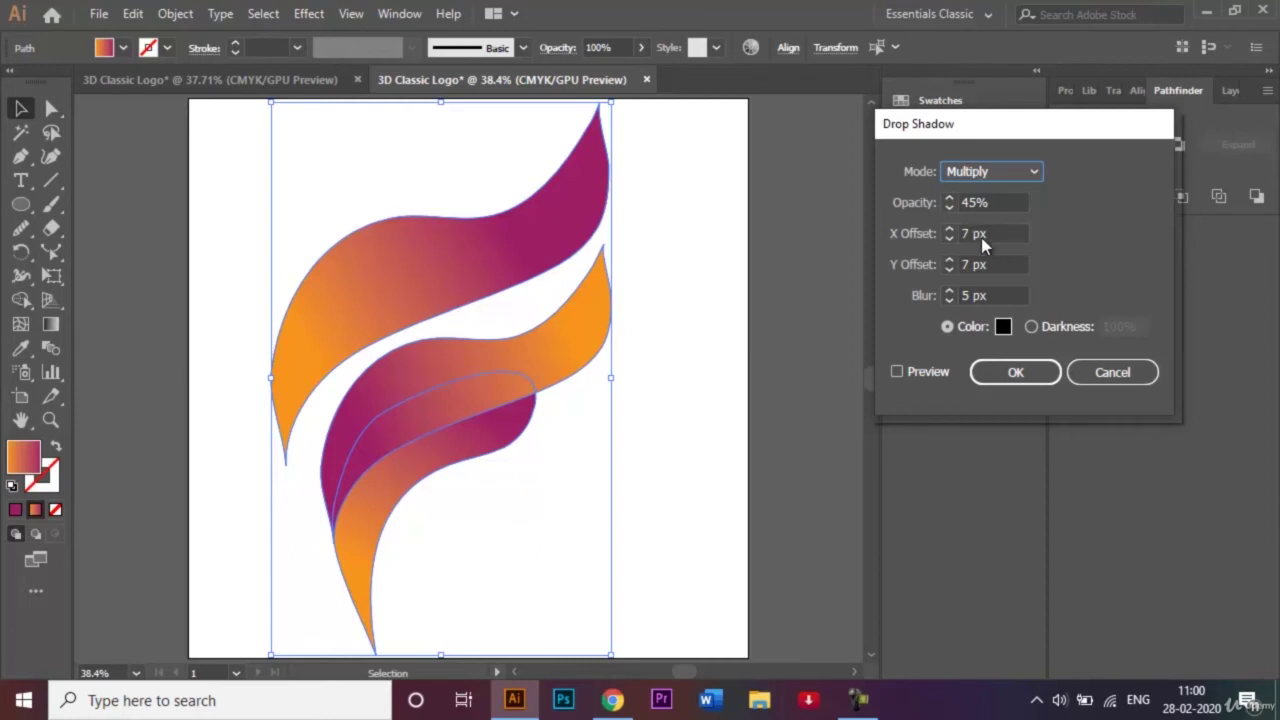
pyautogui.click(896, 371)
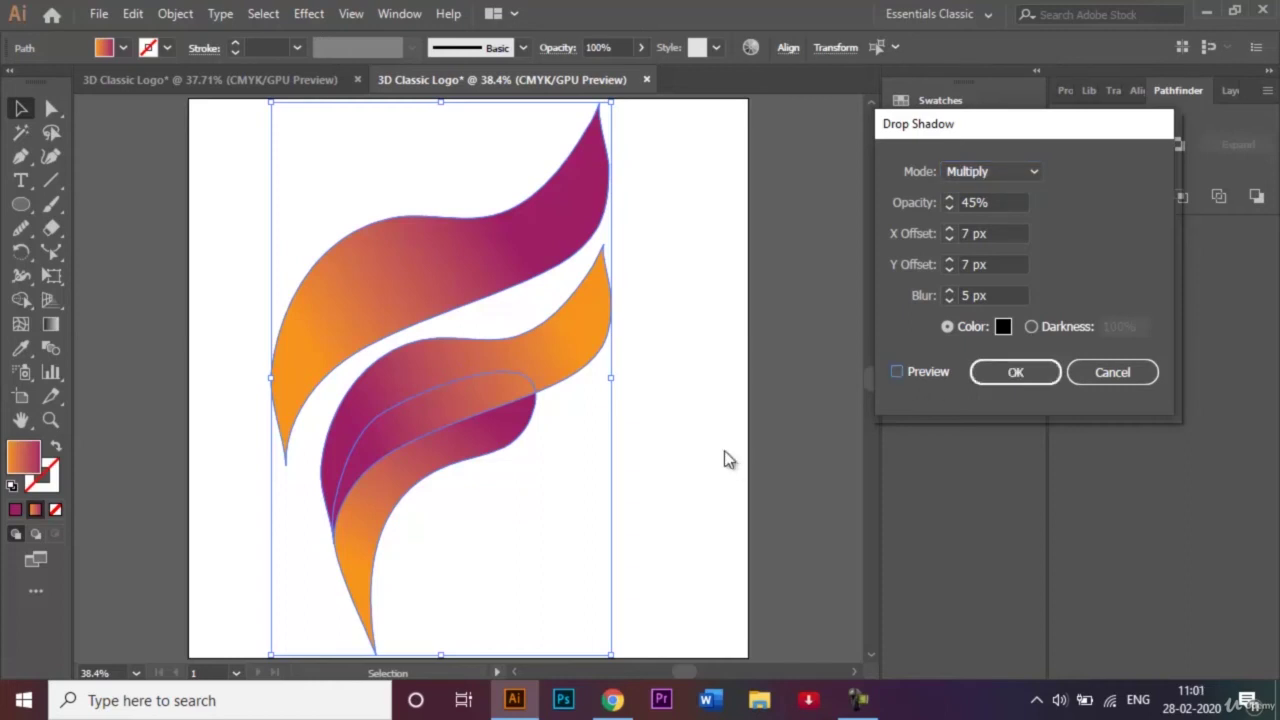
pyautogui.press('space')
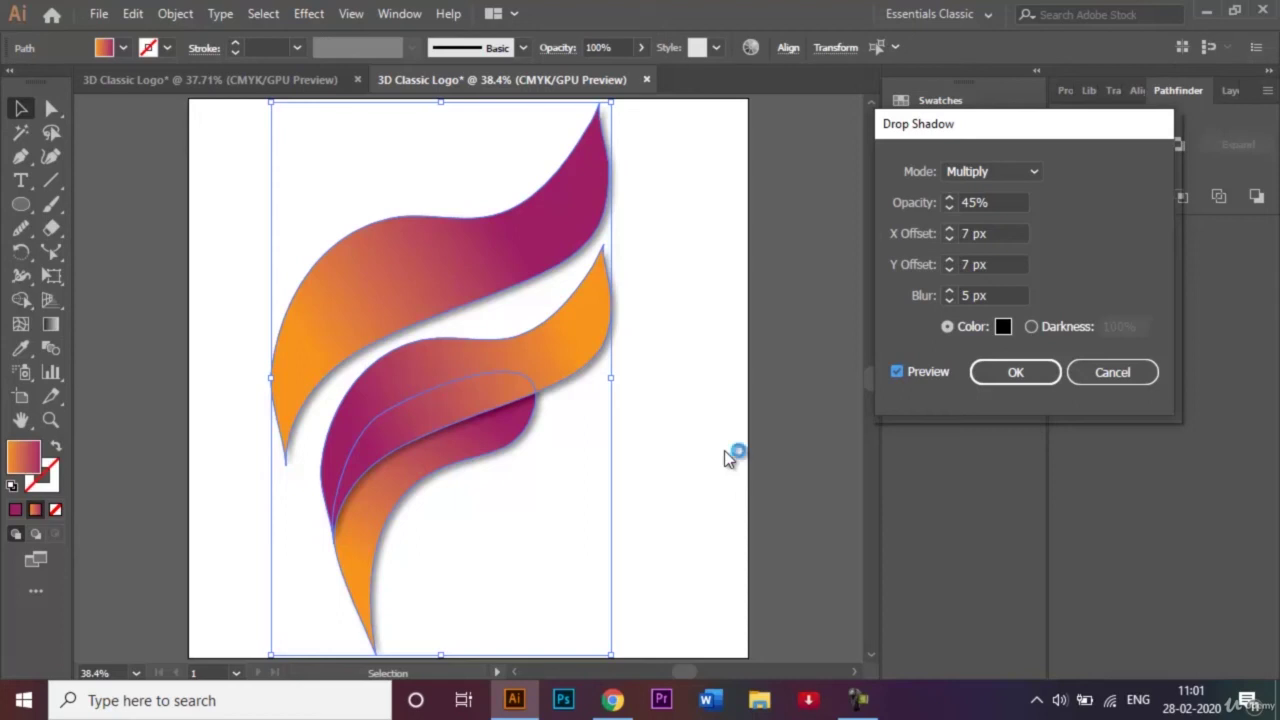
pyautogui.press('Return')
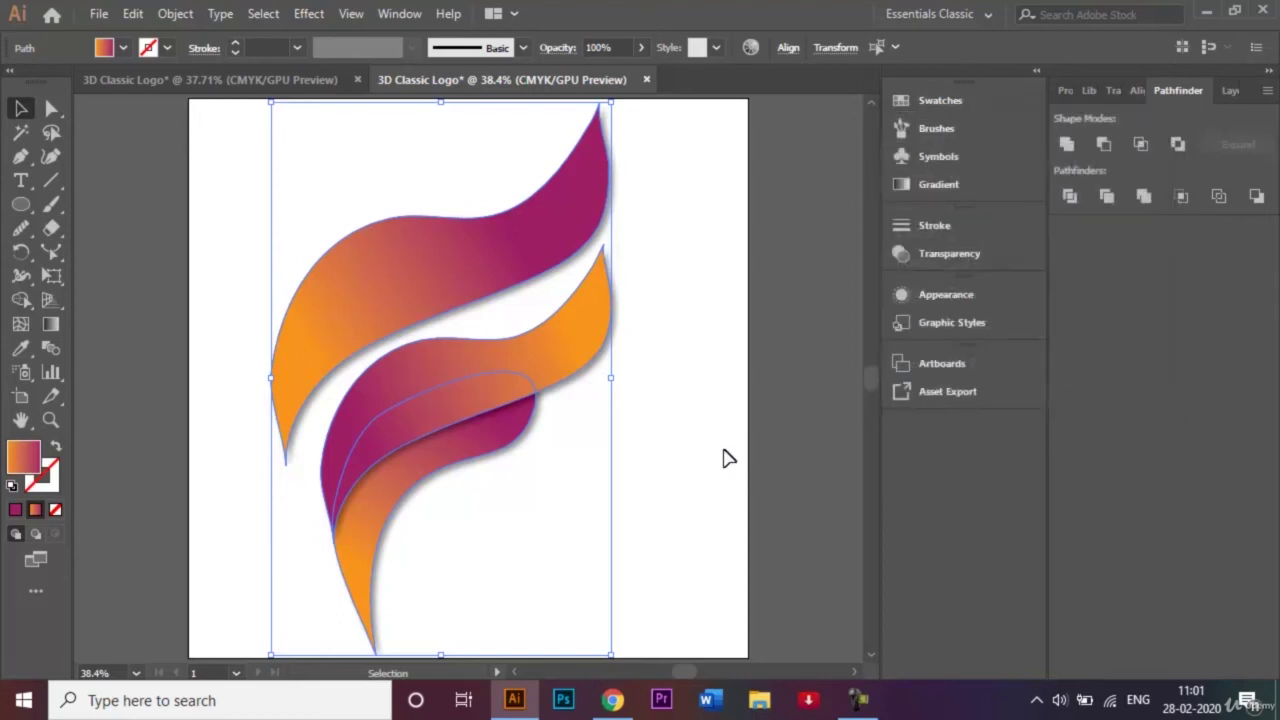
pyautogui.click(670, 370)
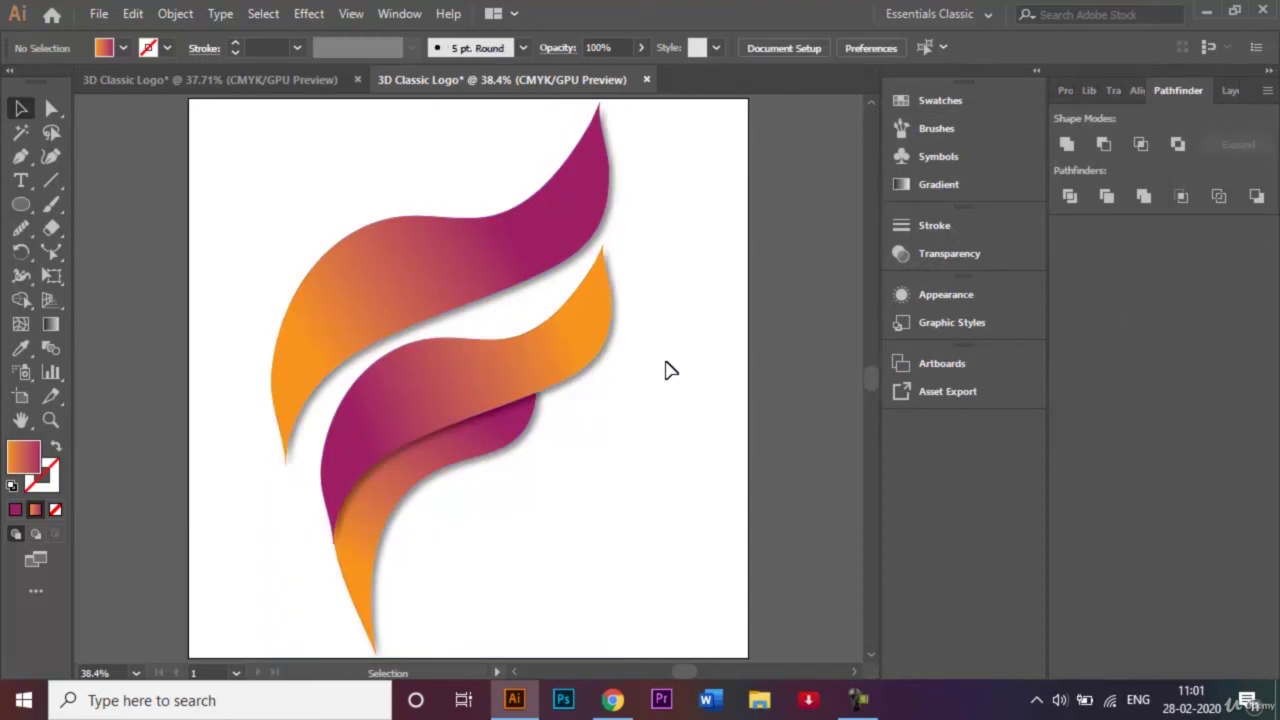
# Step: Compare the logo with the finished reference document, and save the new logo as Adobe Illustrator file 3D Classic Logo.ai in Extra AI Files
pyautogui.click(256, 82)
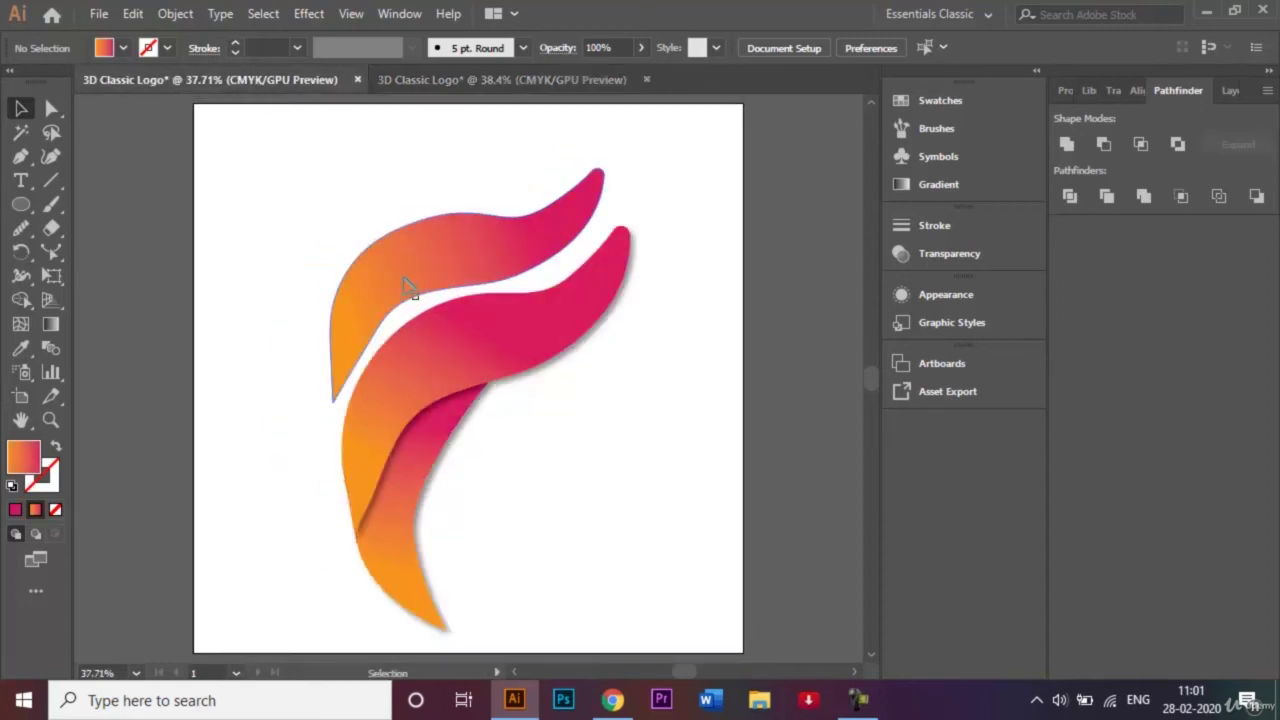
pyautogui.click(485, 90)
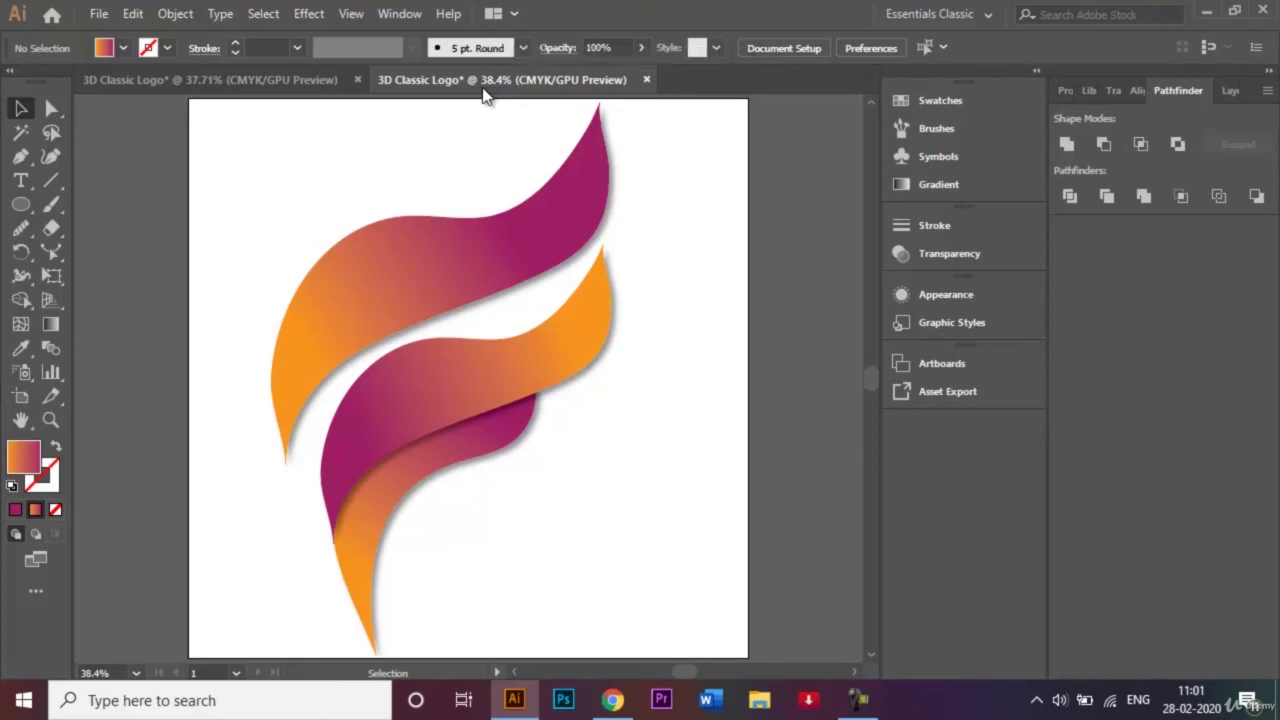
pyautogui.click(101, 16)
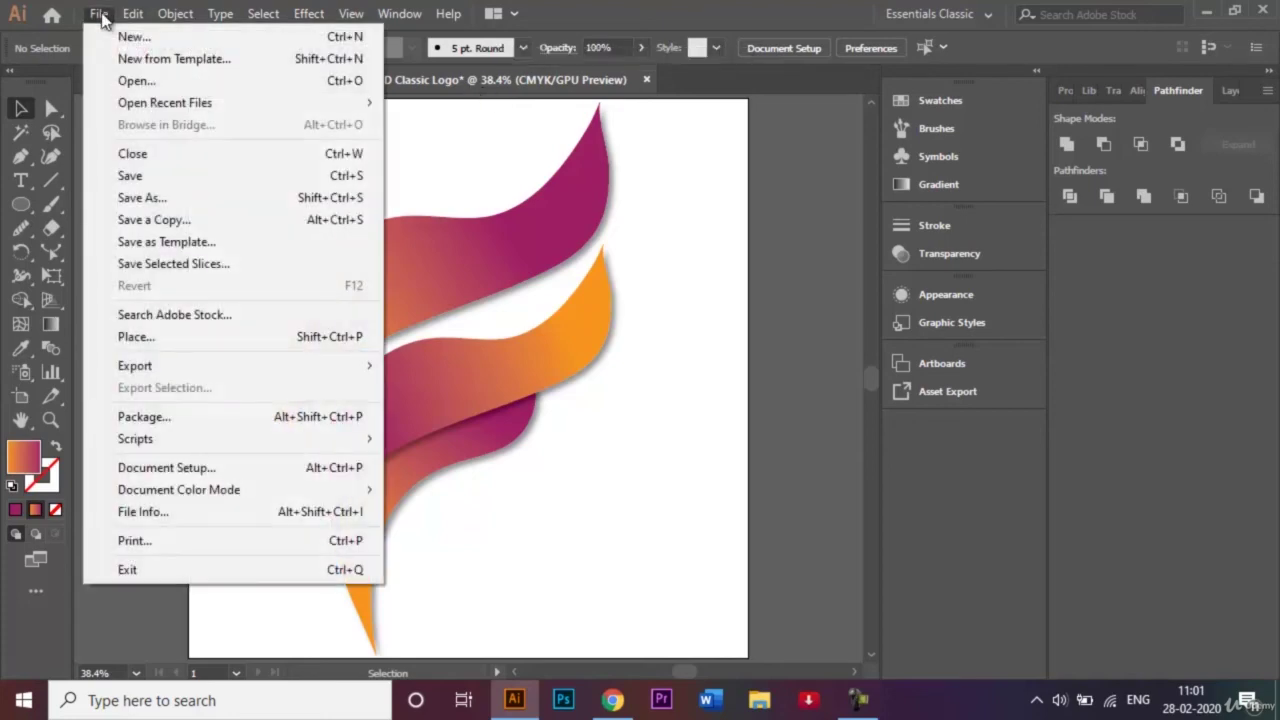
pyautogui.click(155, 199)
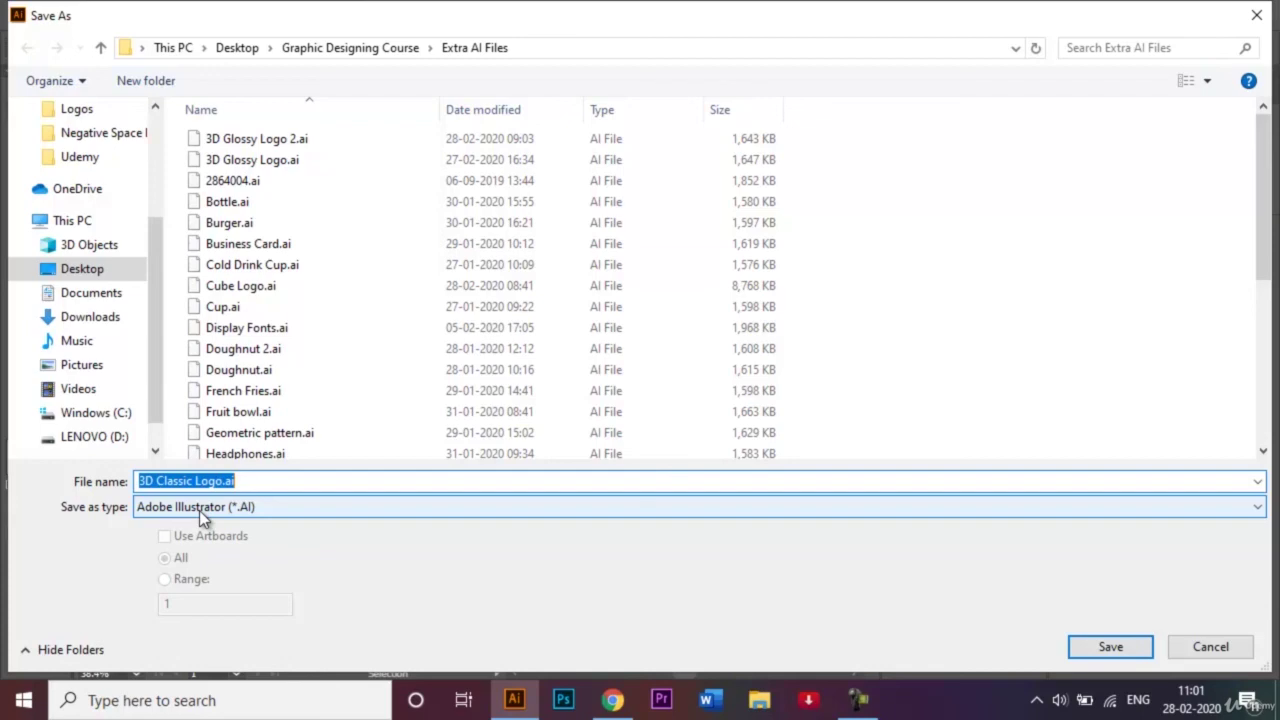
pyautogui.press('Return')
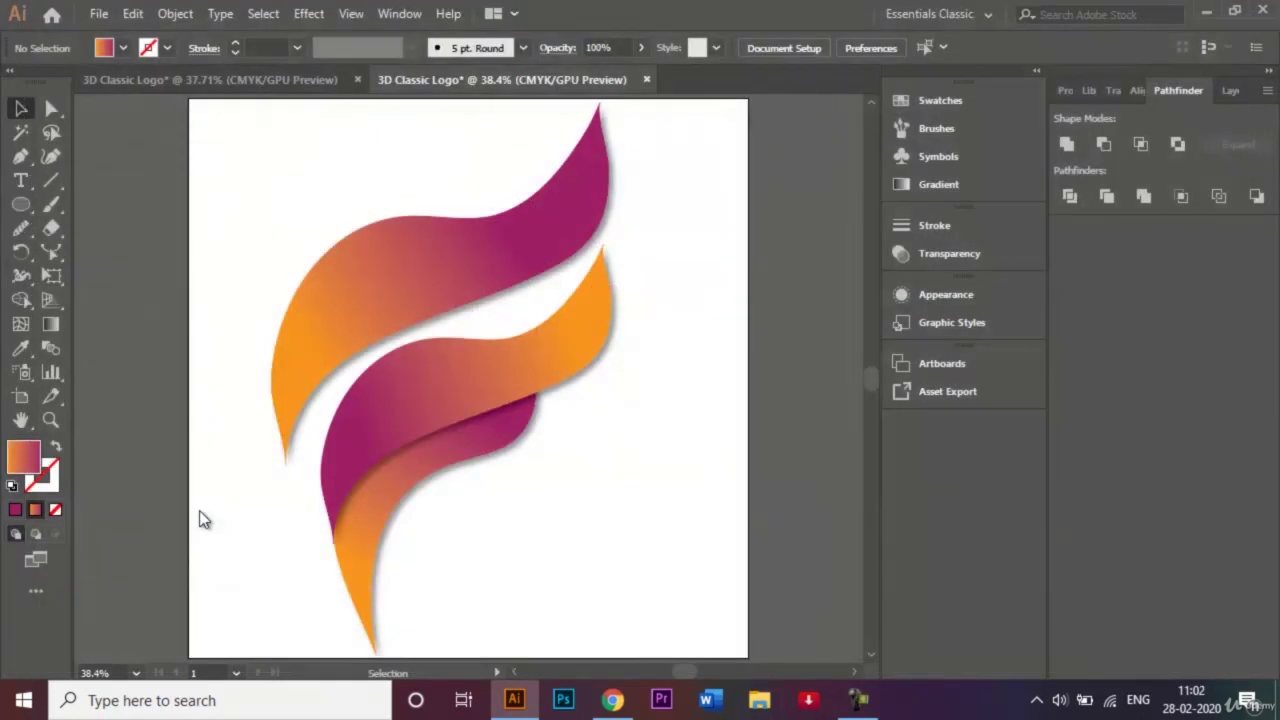
pyautogui.press('Return')
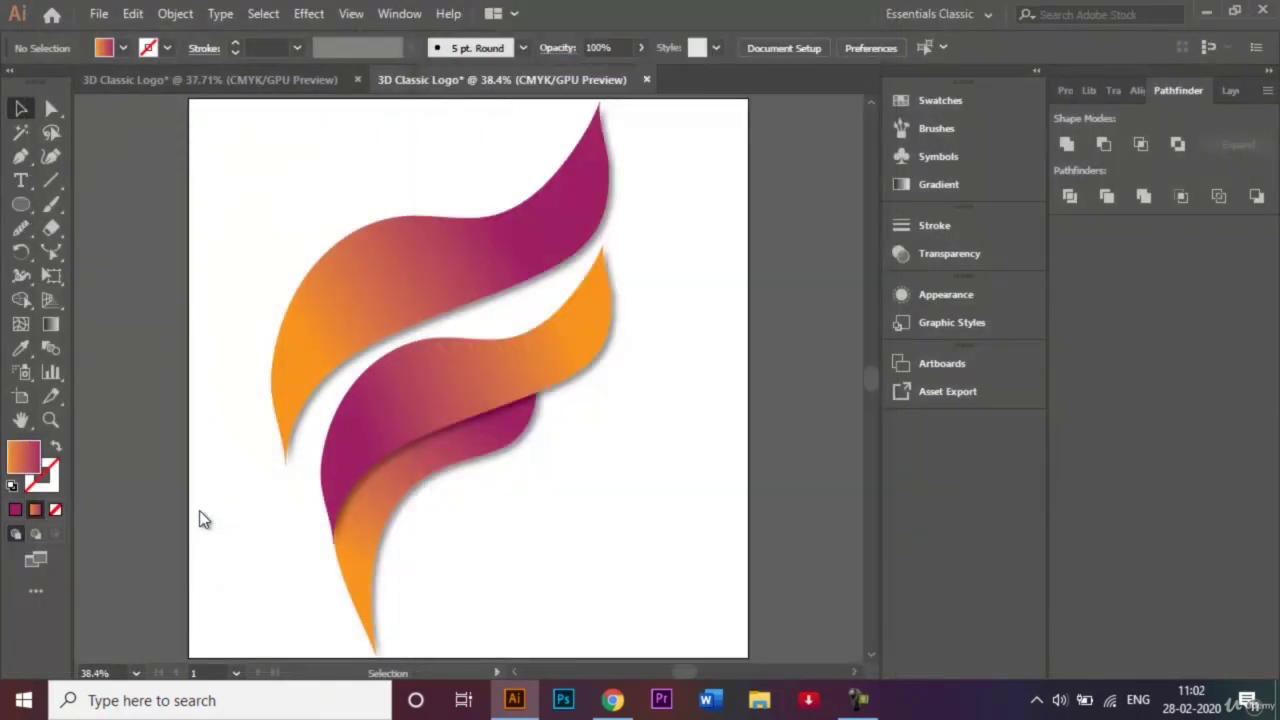